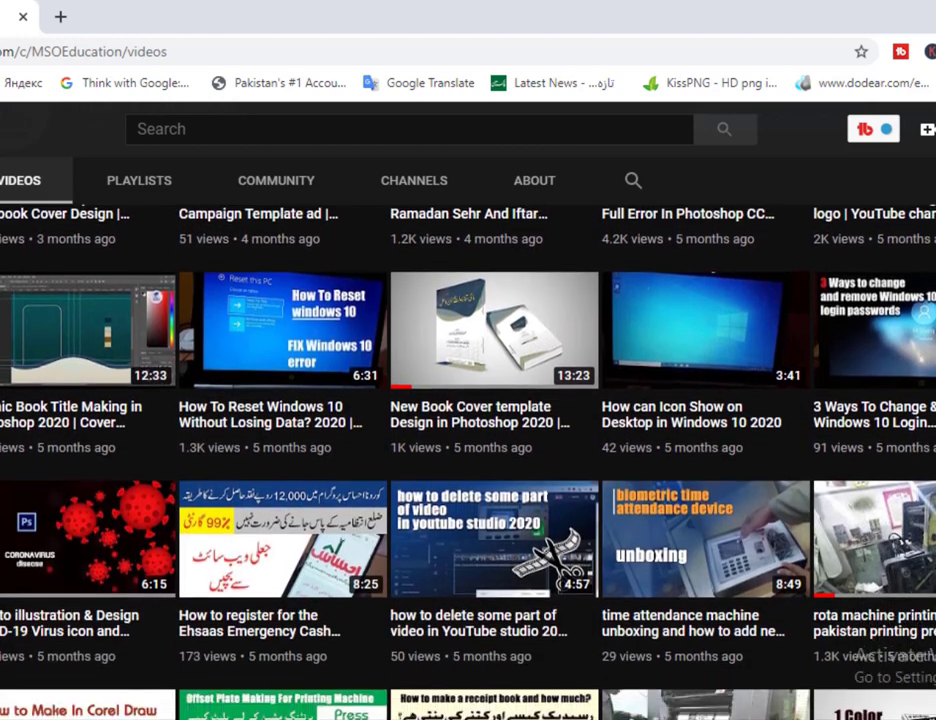
Browse the MSOEducation channel's video list down to the older uploads.
scroll(468, 450, down, 3)
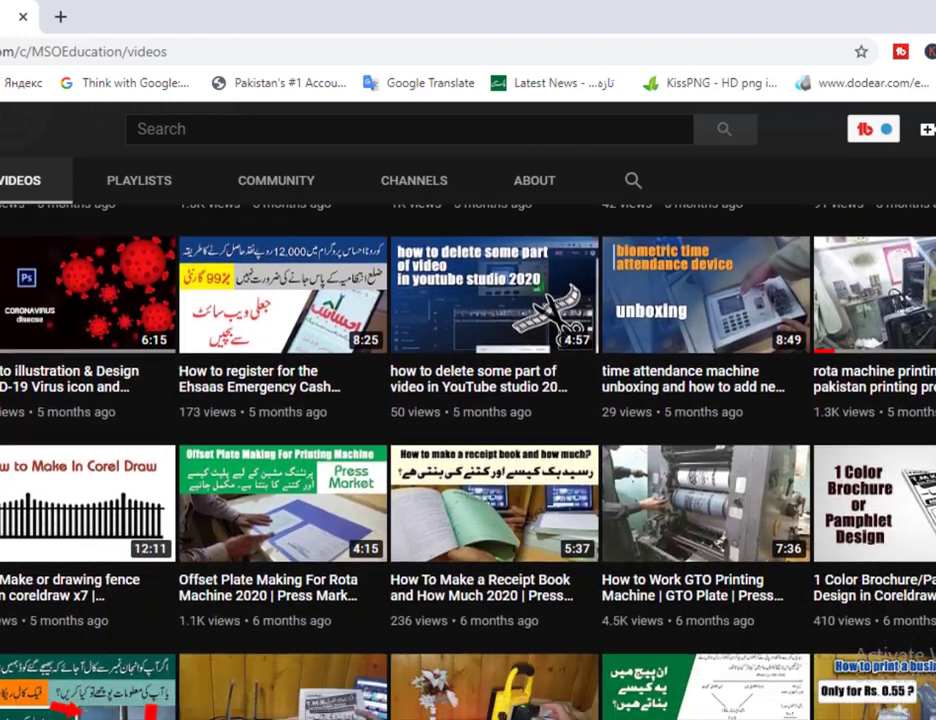
scroll(468, 450, down, 3)
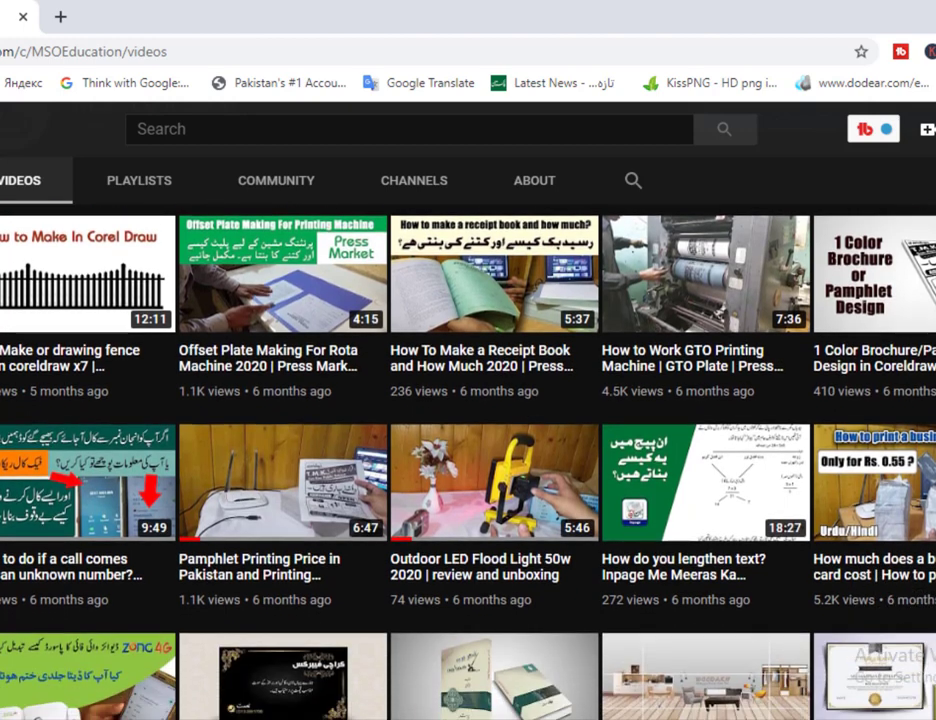
scroll(468, 450, down, 3)
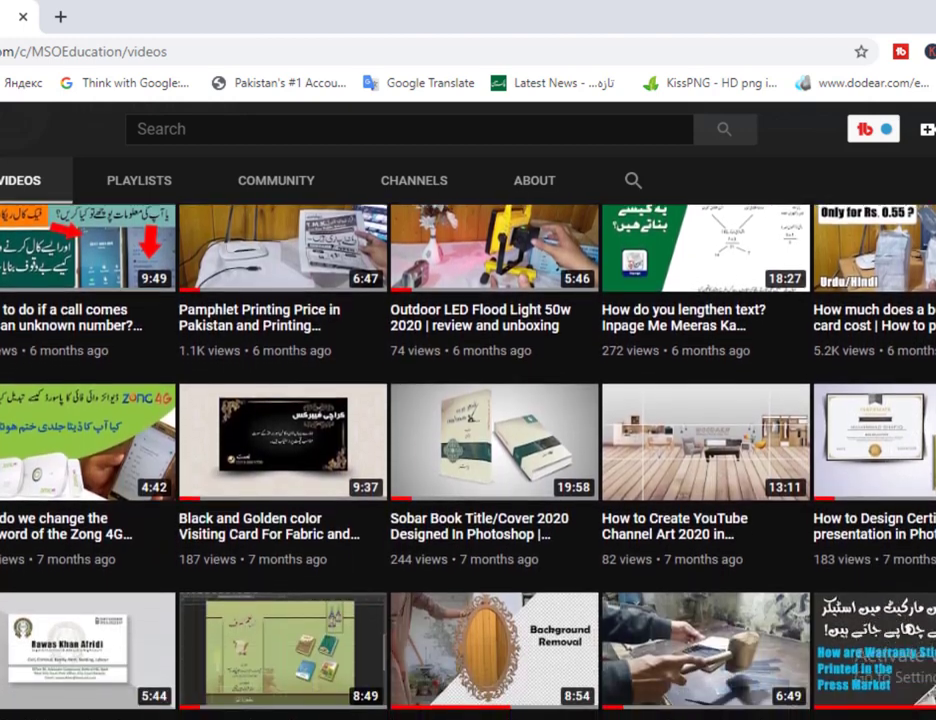
scroll(468, 450, down, 3)
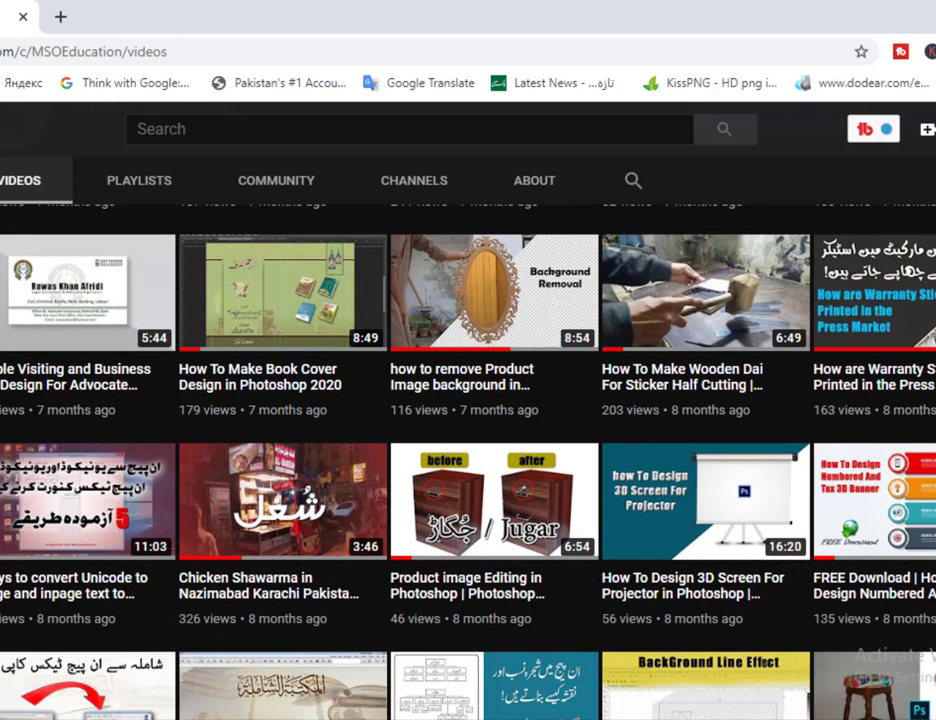
scroll(468, 450, down, 5)
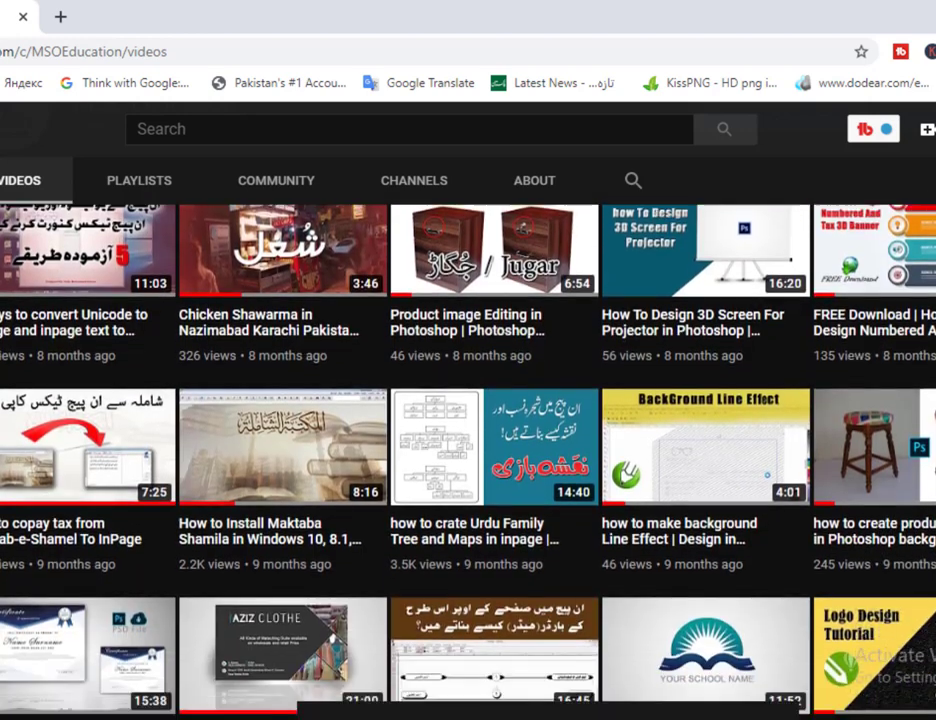
scroll(468, 450, down, 5)
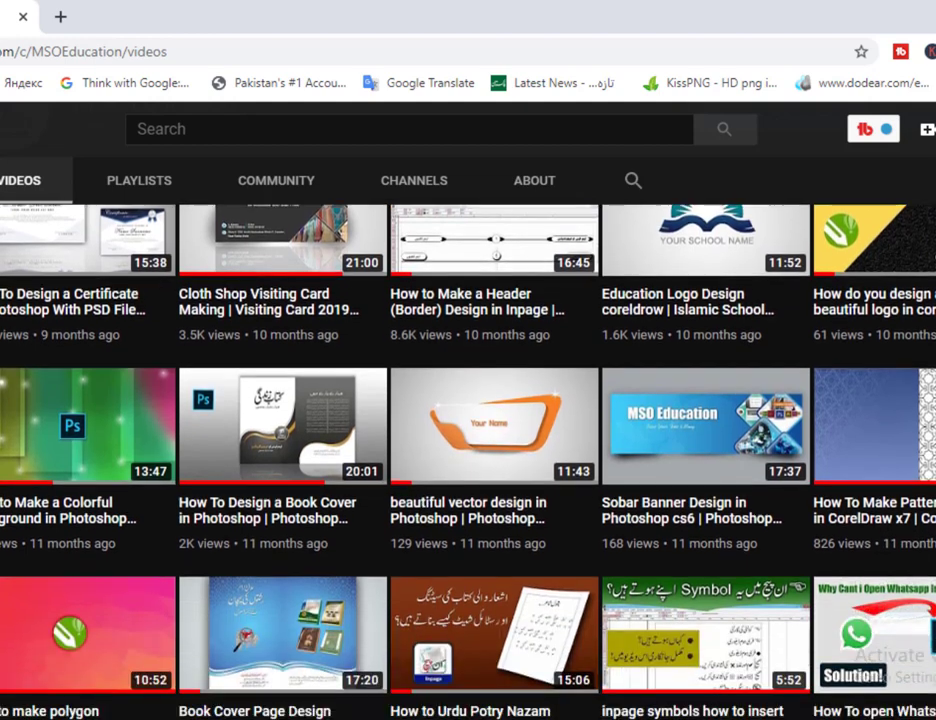
scroll(468, 450, down, 5)
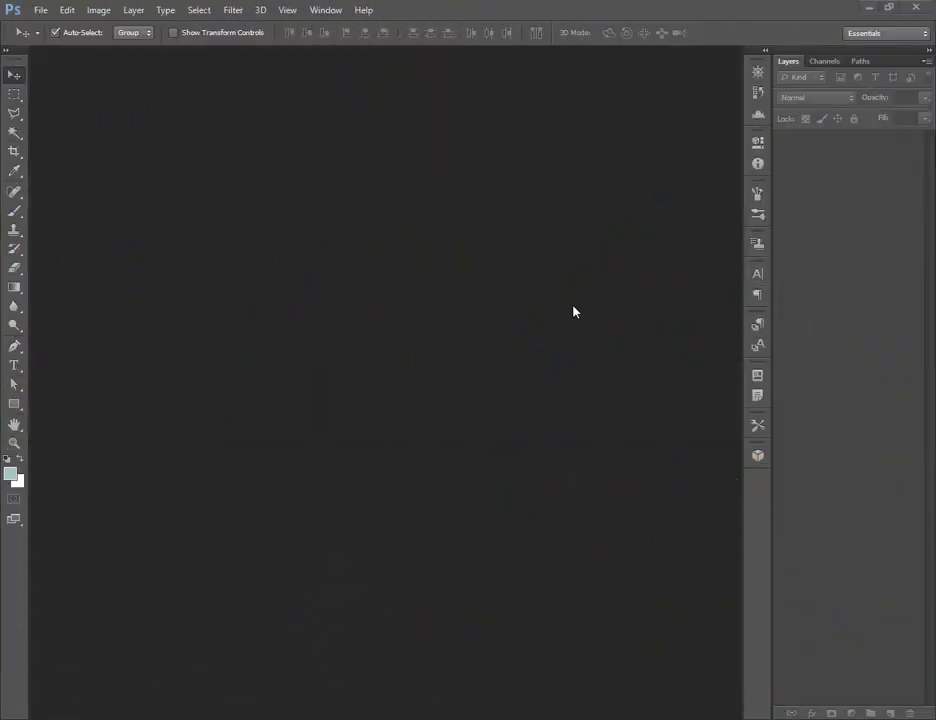
Create a new 12 × 9 inch document at 300 pixels/inch in CMYK Color with a white background.
click(41, 11)
click(50, 18)
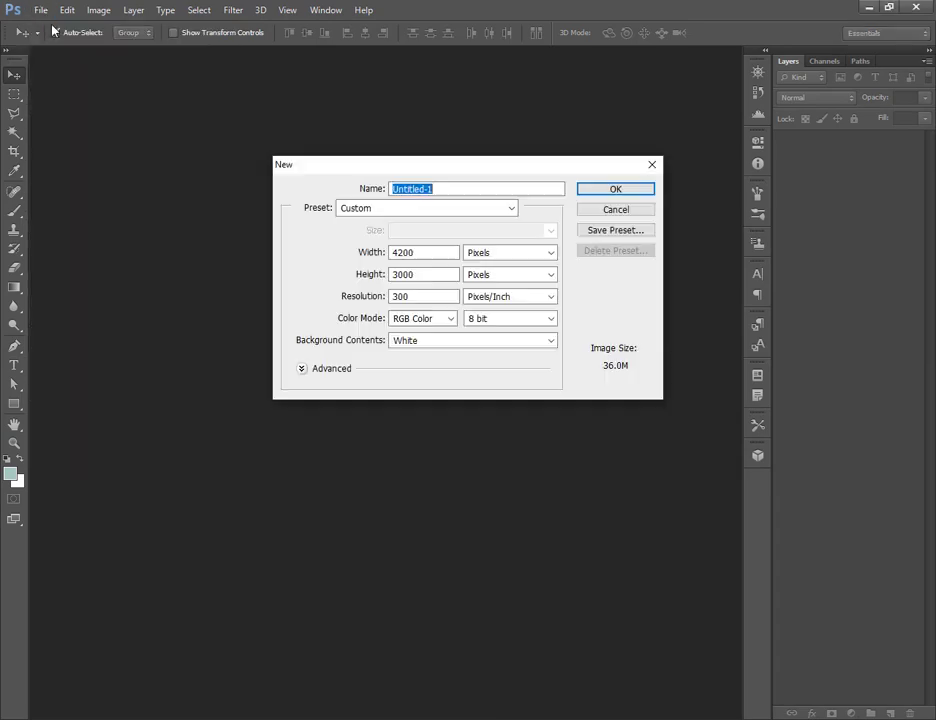
click(510, 252)
click(493, 277)
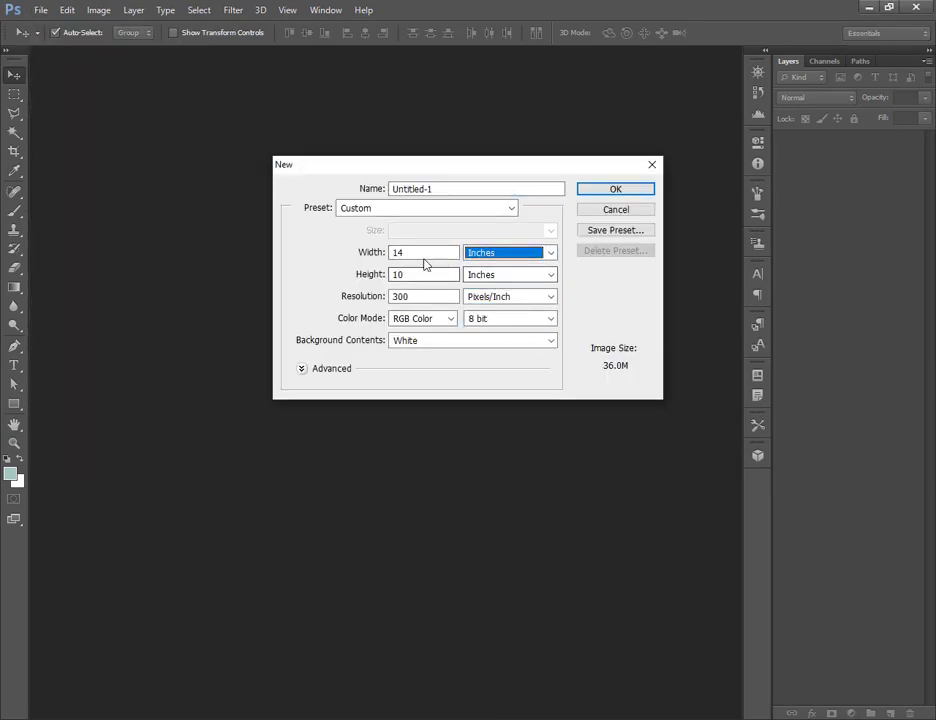
double_click(424, 253)
text(12)
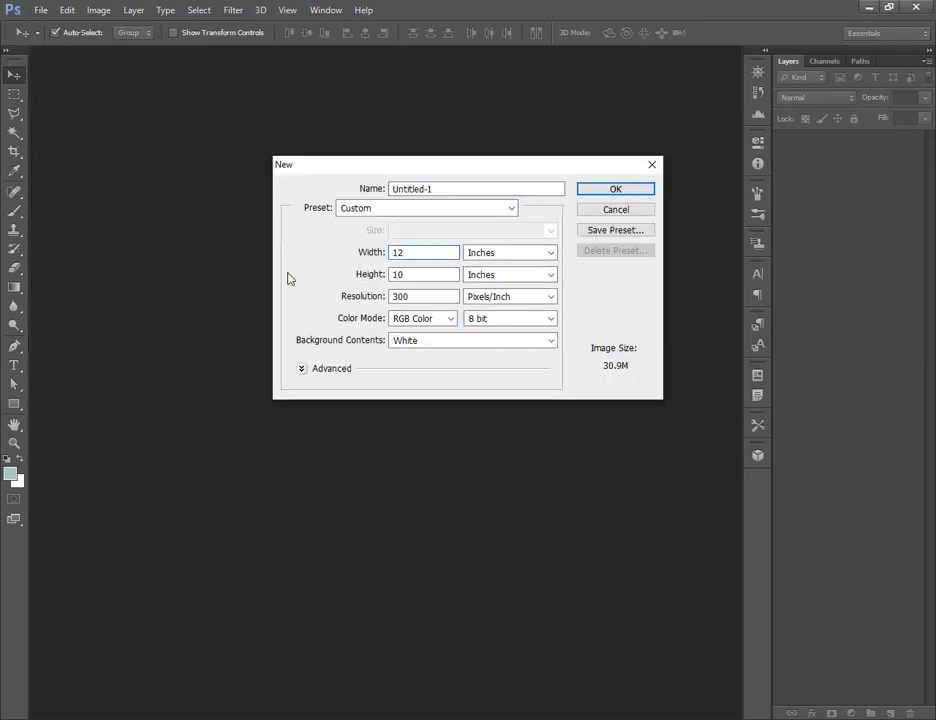
key(Tab)
click(443, 318)
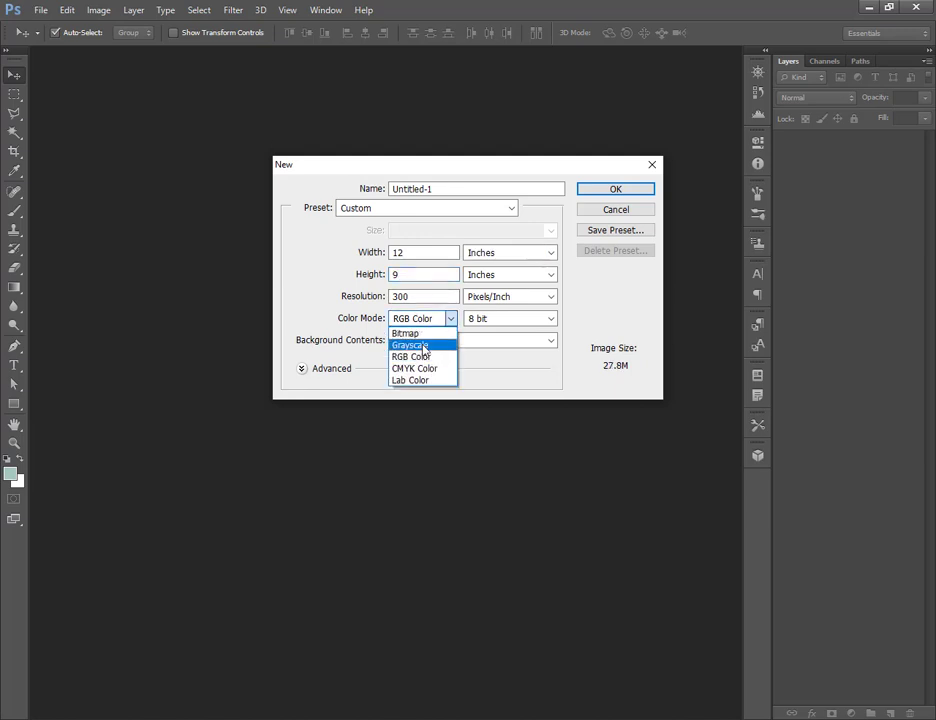
click(410, 344)
click(428, 320)
click(431, 372)
click(614, 191)
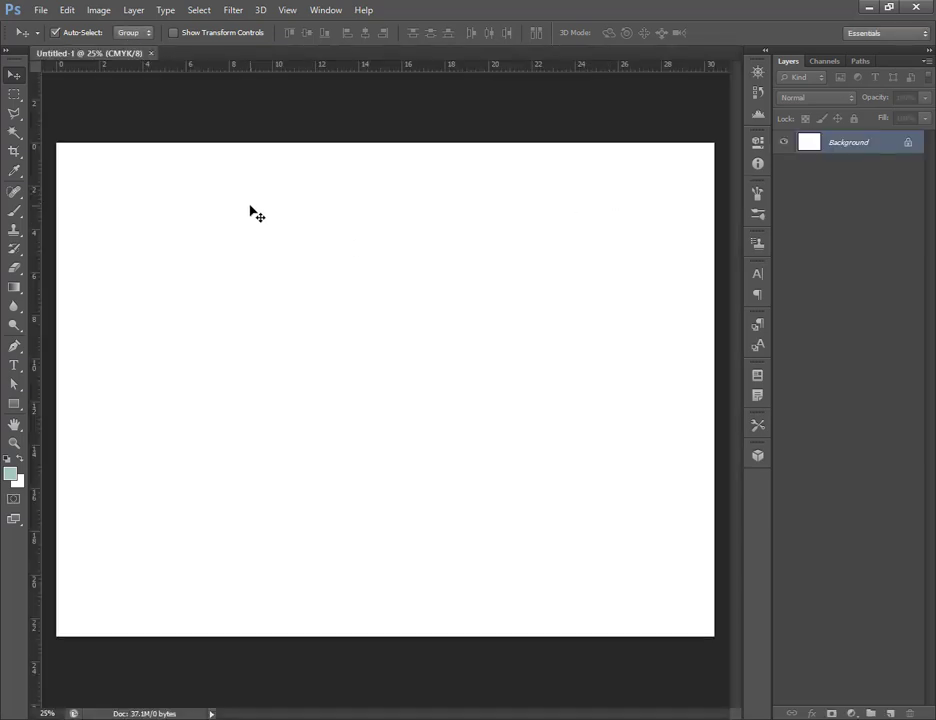
Place vertical guides at about 1, 16 and 29 cm and horizontal guides at about 1 and 22 cm.
drag(33, 350, 401, 368)
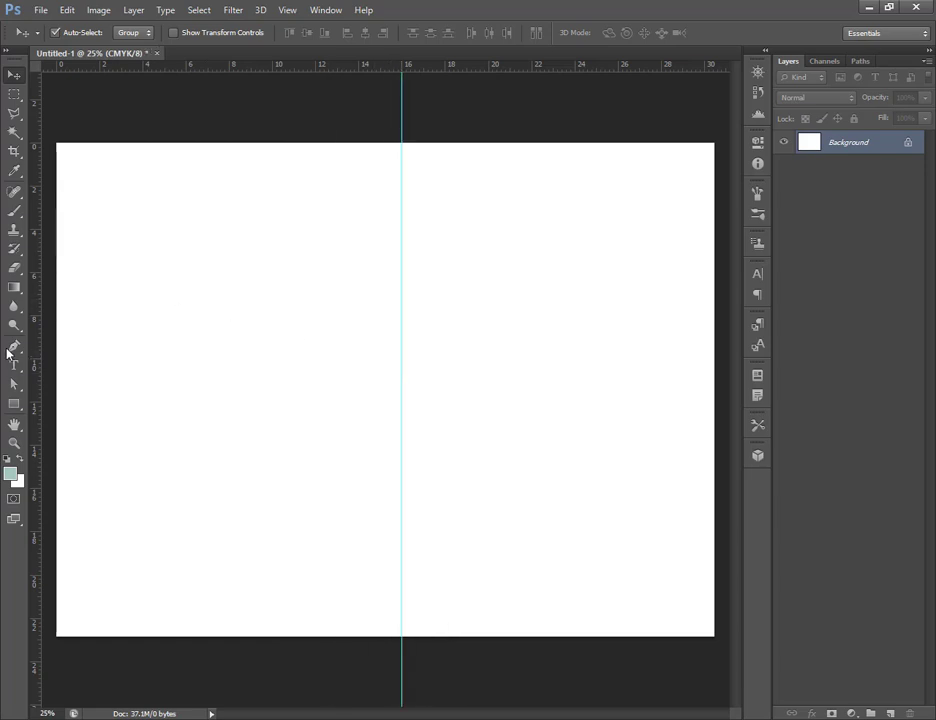
drag(37, 355, 79, 355)
drag(33, 340, 681, 334)
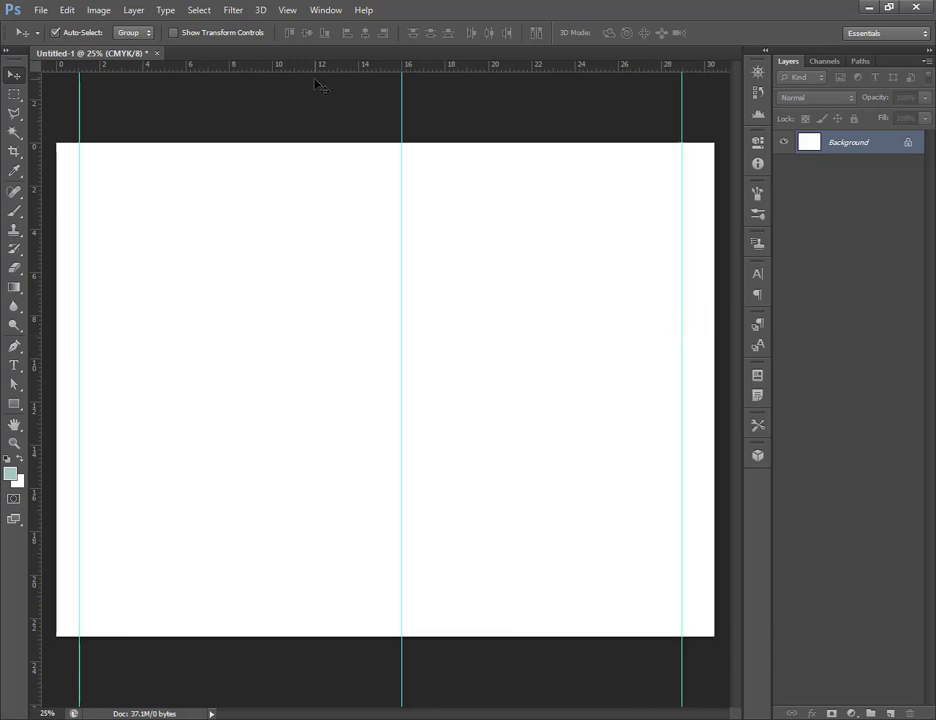
drag(316, 66, 307, 614)
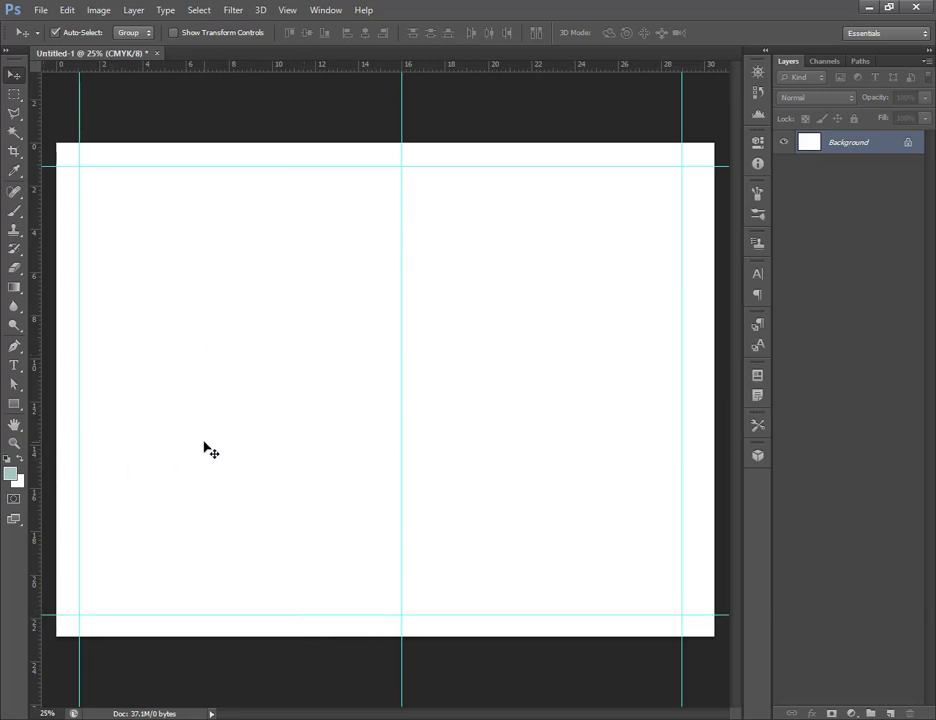
Add a new layer above the background and fill it with the pale teal foreground colour.
click(891, 713)
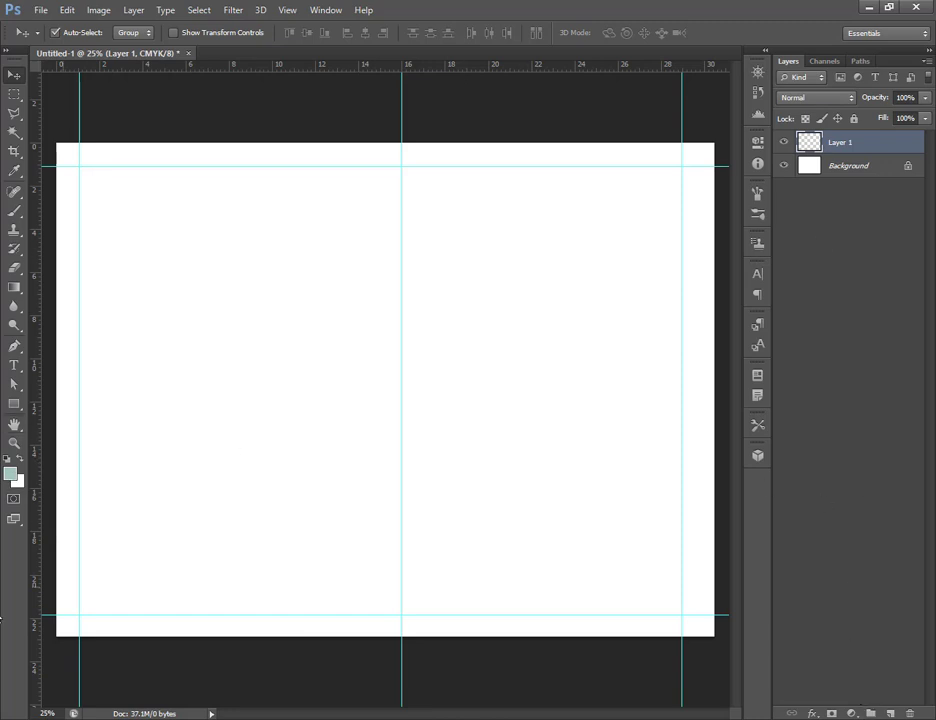
key(alt)
click(16, 481)
click(859, 316)
key(alt+BackSpace)
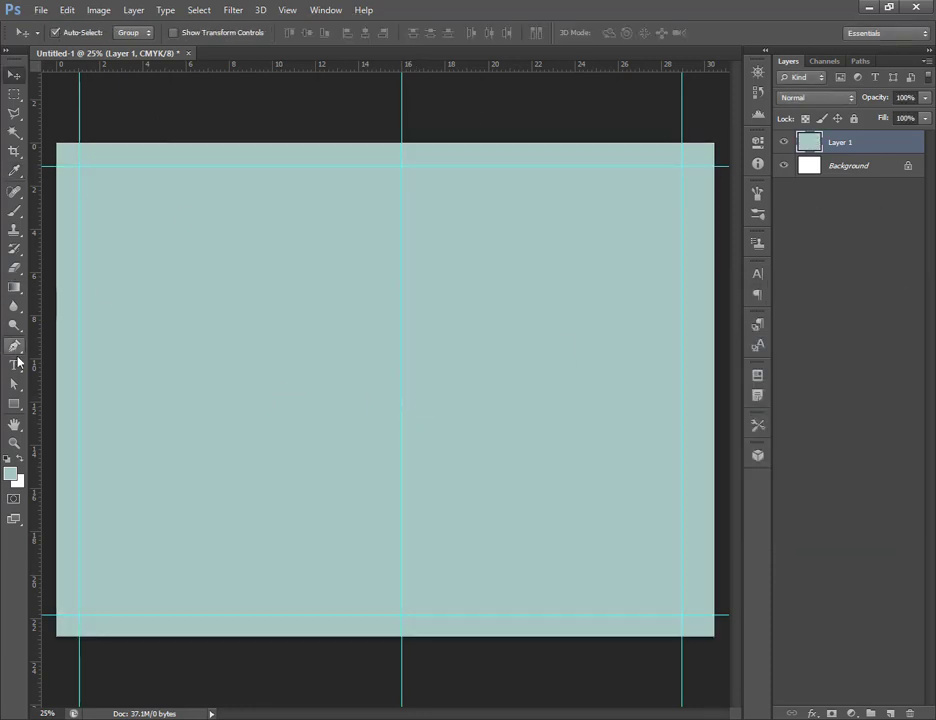
Add vertical spine guides on both sides of the middle guide, at about 15.3 and 16.8 cm.
drag(36, 365, 386, 374)
drag(36, 424, 419, 405)
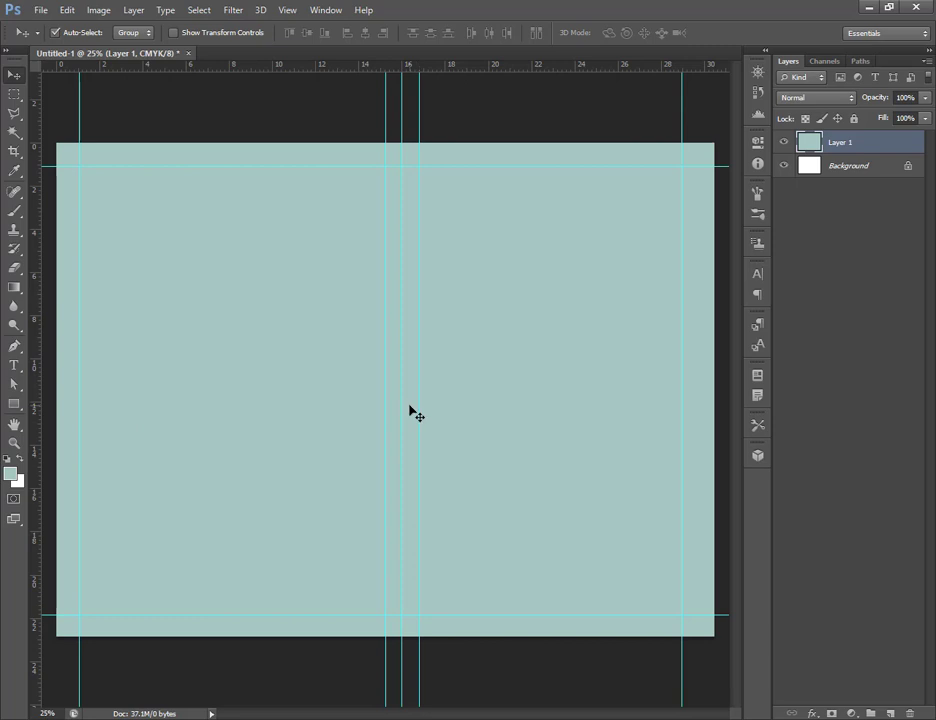
Draw a closed four-point Pen shape, about 1808 × 492 px, along the page bottom from the left edge to the first spine guide.
click(14, 346)
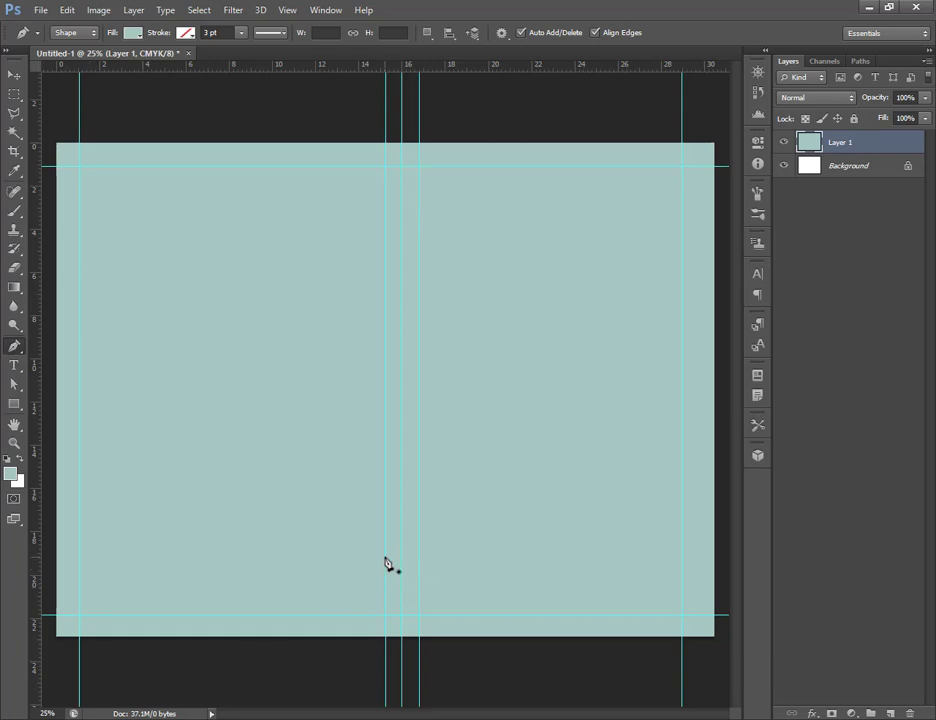
click(386, 638)
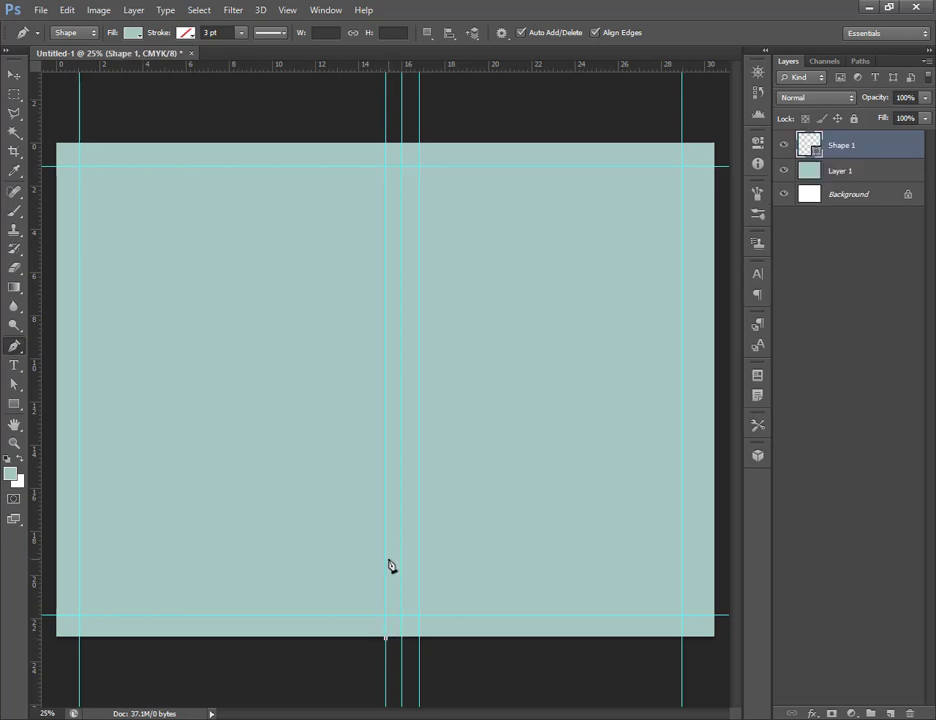
click(386, 548)
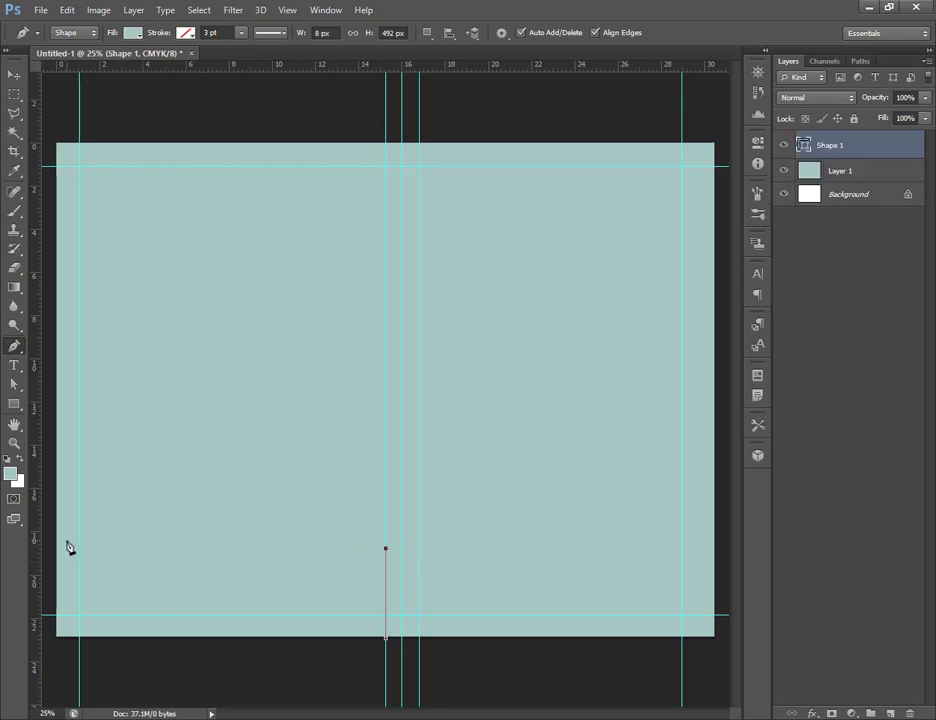
click(54, 548)
click(55, 636)
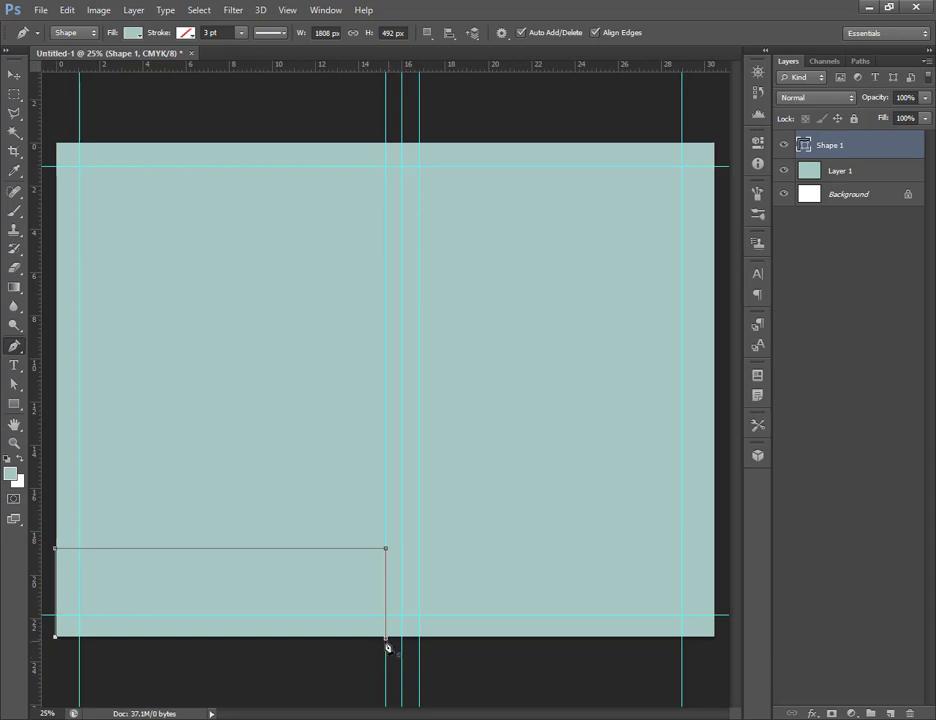
click(386, 638)
Lower the shape's two upper corner points, the left one further than the right, to slope its top edge.
click(14, 365)
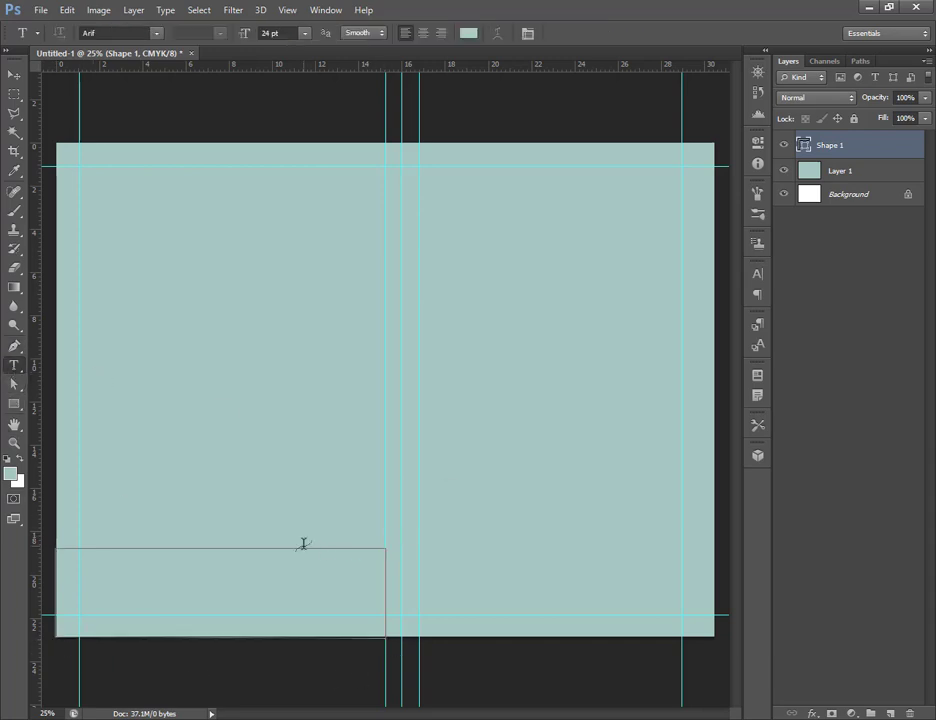
click(14, 384)
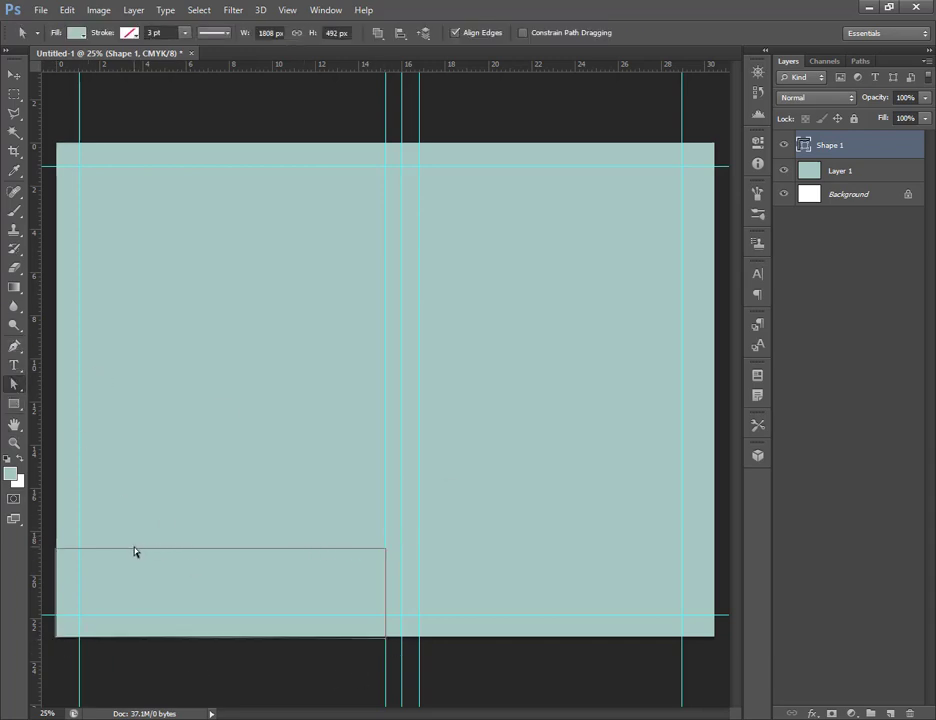
drag(55, 549, 54, 584)
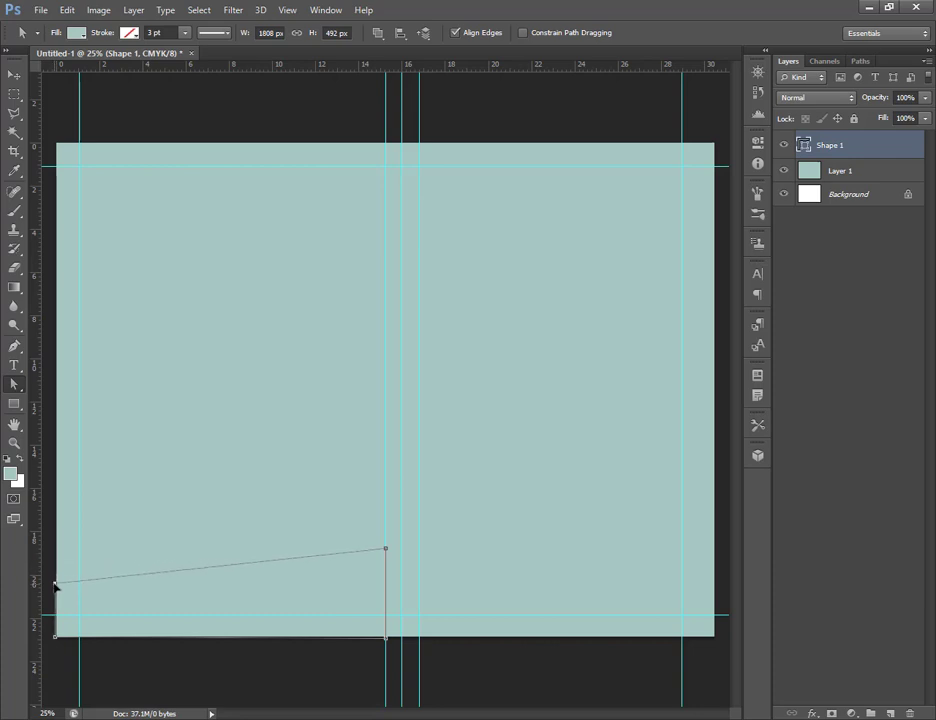
drag(386, 554, 365, 568)
Add two anchor points on the shape's top edge and bend it into a wave with a dip on the left and a crest on the right.
right_click(302, 571)
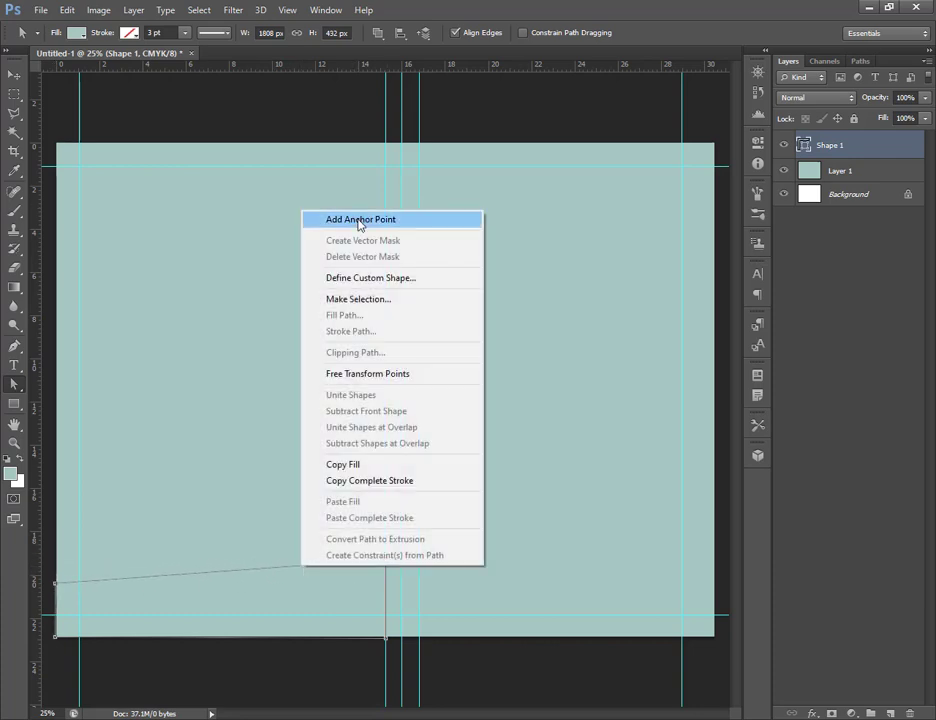
click(359, 220)
drag(301, 566, 307, 533)
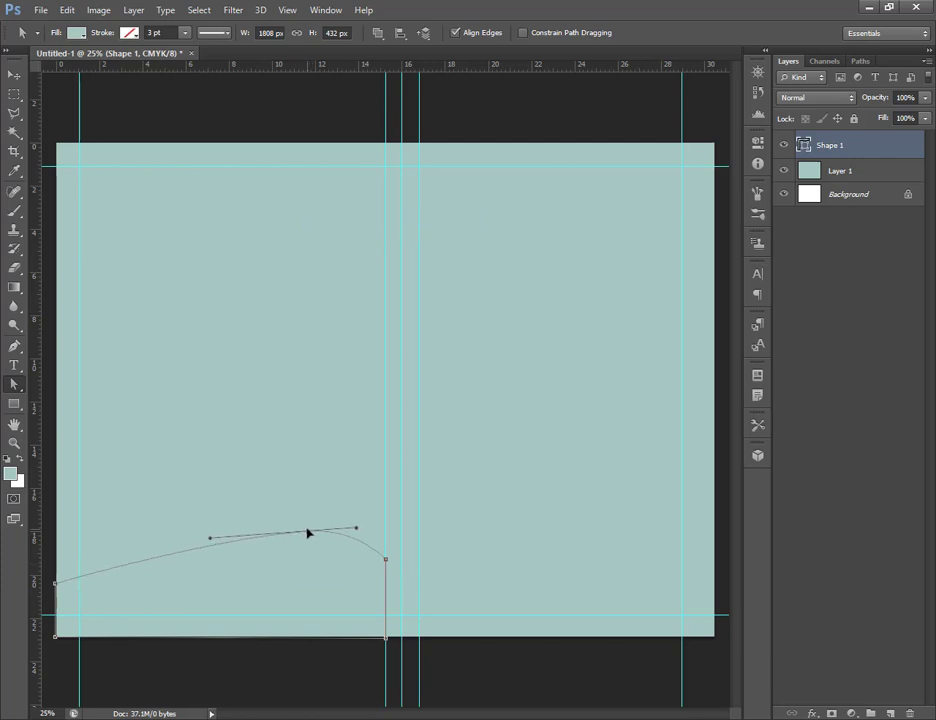
right_click(135, 568)
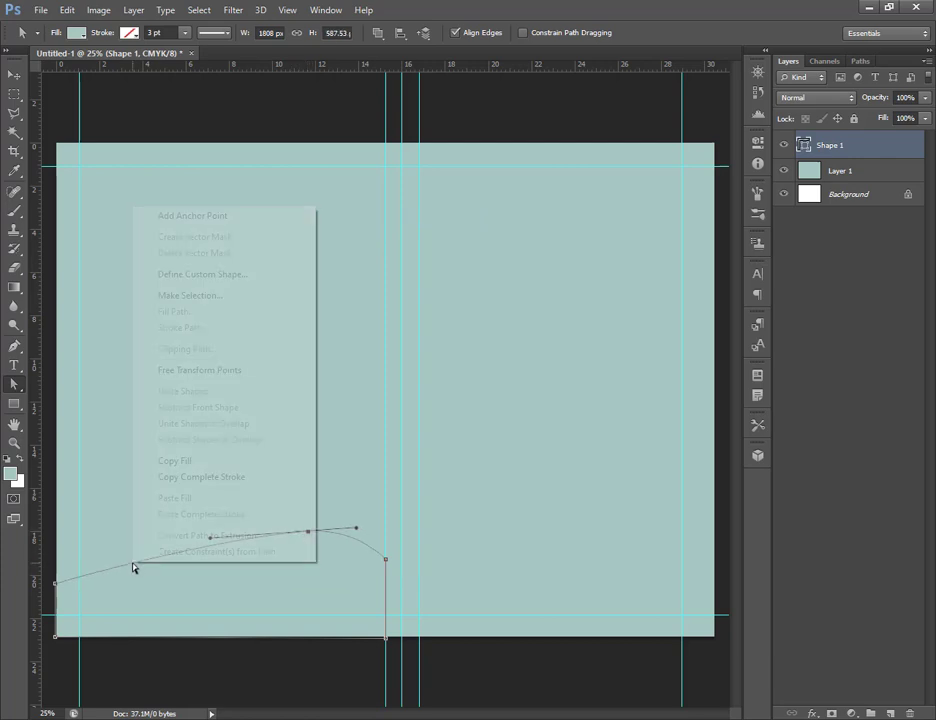
click(178, 218)
drag(140, 564, 195, 571)
drag(136, 562, 136, 572)
drag(198, 588, 214, 599)
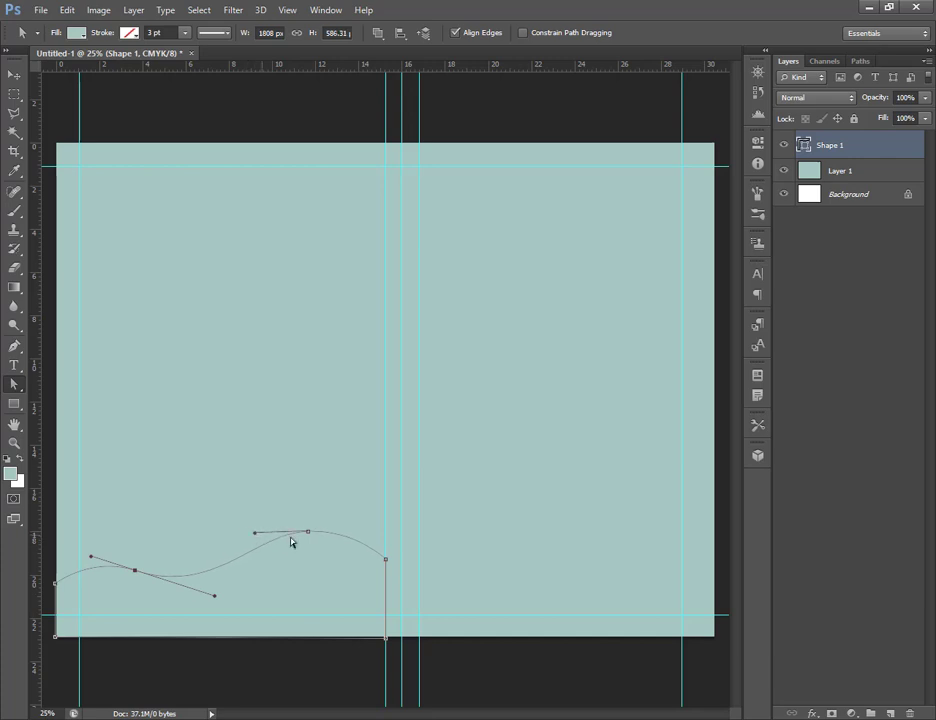
drag(307, 532, 309, 529)
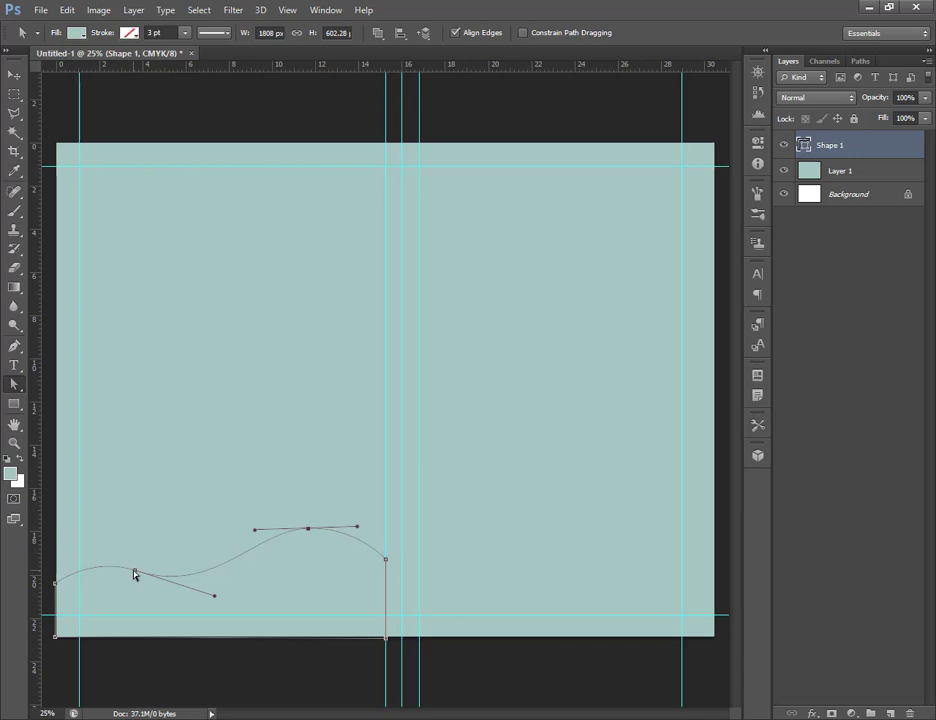
Set the foreground colour to the light pink #f5cee7.
click(12, 474)
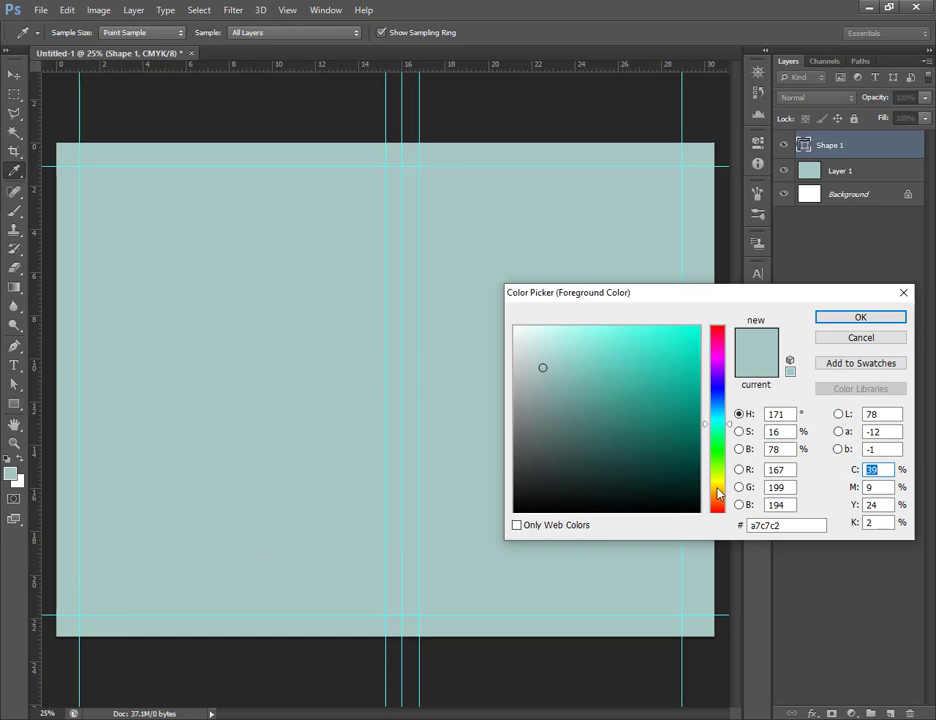
drag(717, 493, 717, 349)
click(537, 341)
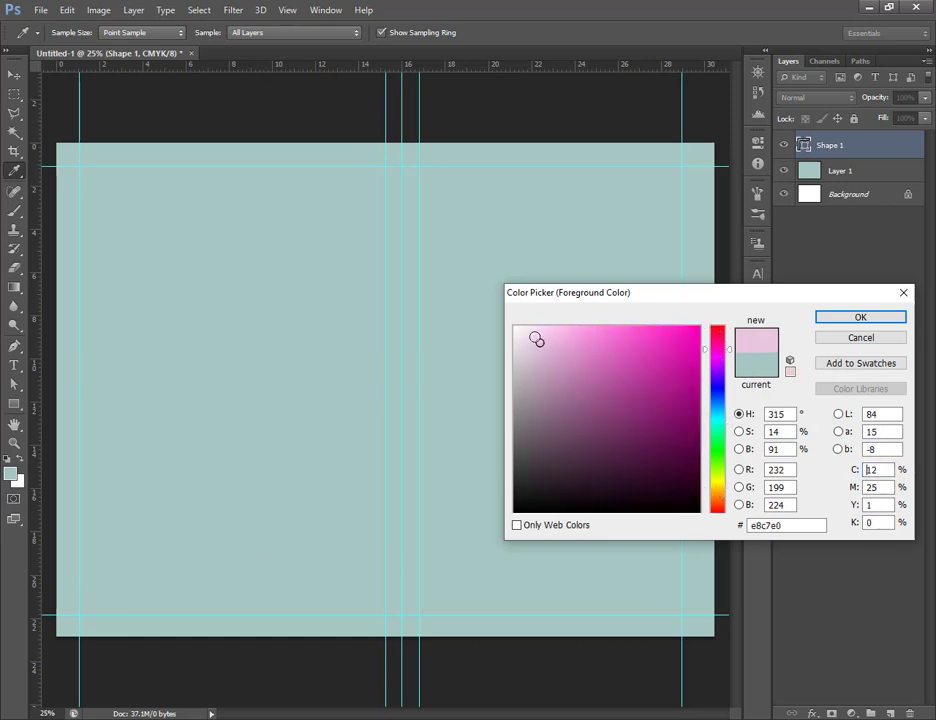
drag(539, 342, 528, 338)
drag(704, 355, 708, 350)
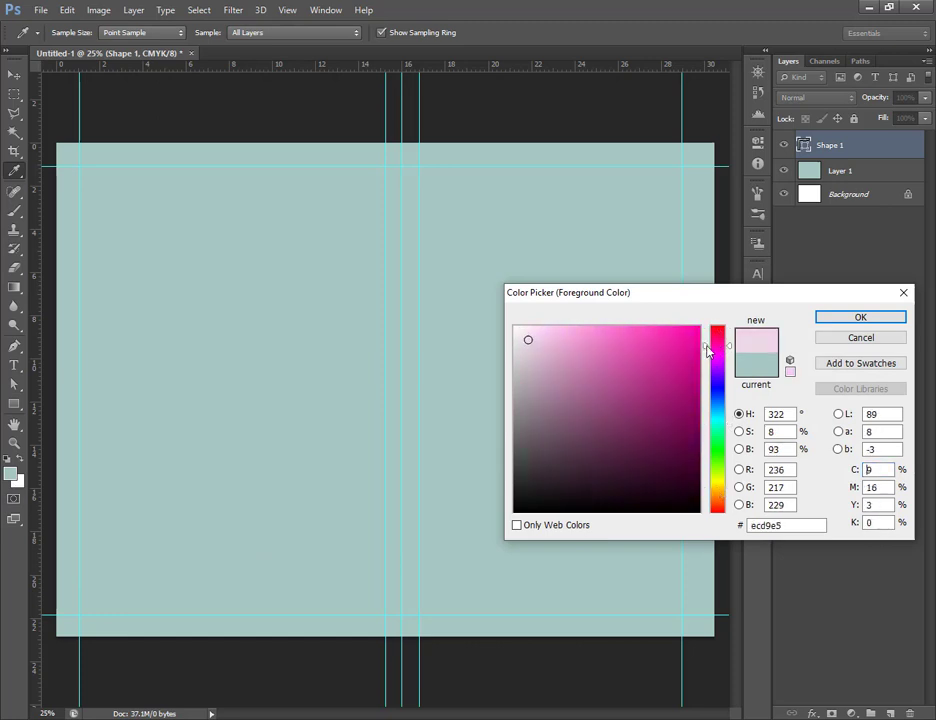
drag(558, 336, 543, 333)
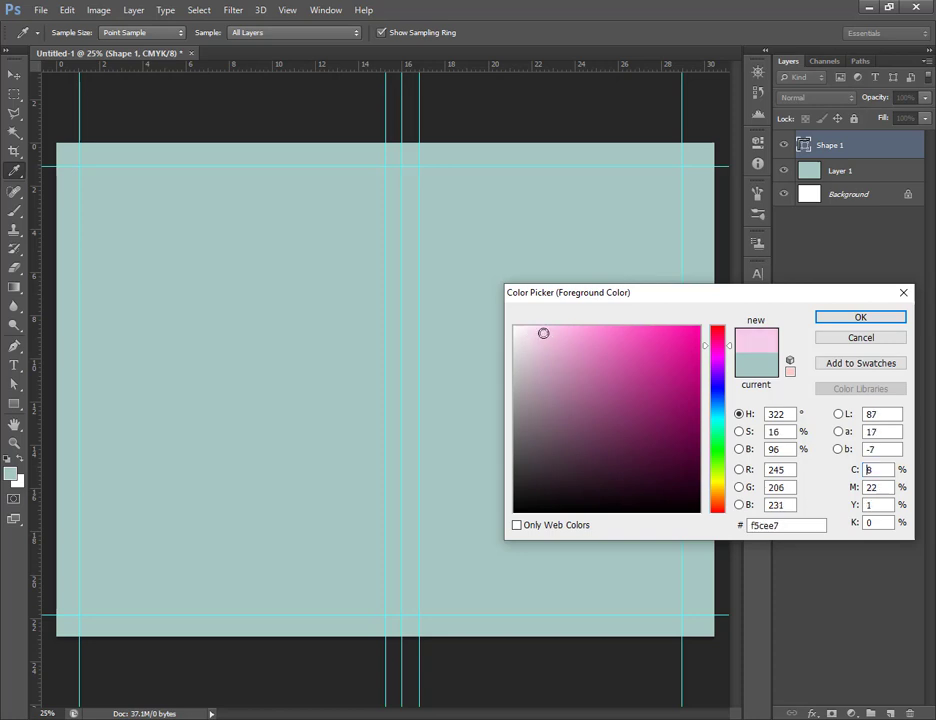
click(842, 317)
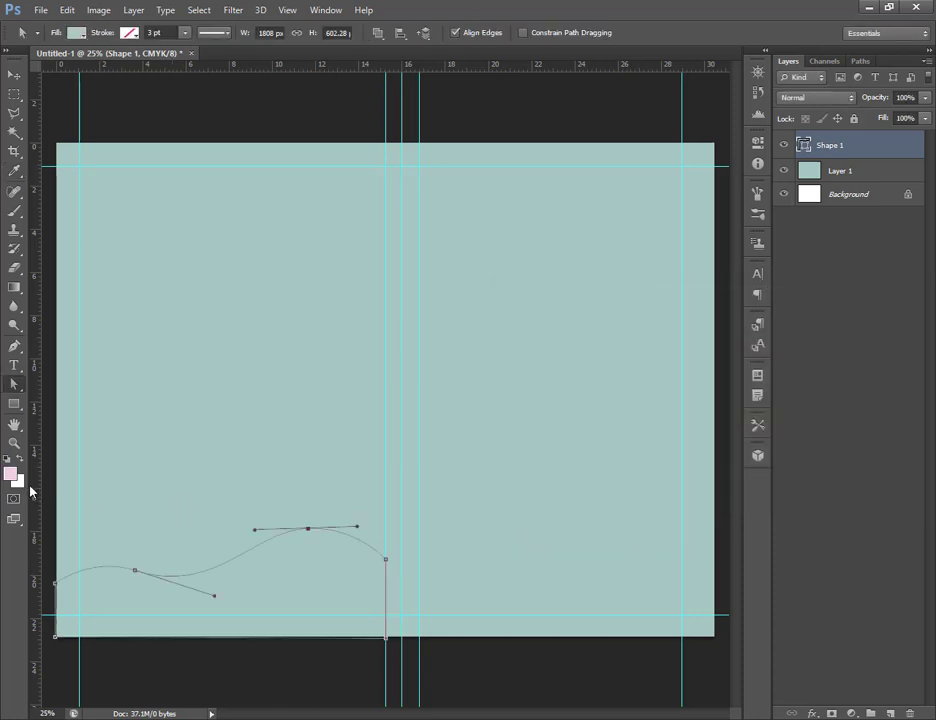
Fill the wave shape at the page bottom with the light pink from the recently used colours.
click(76, 32)
click(167, 62)
key(Escape)
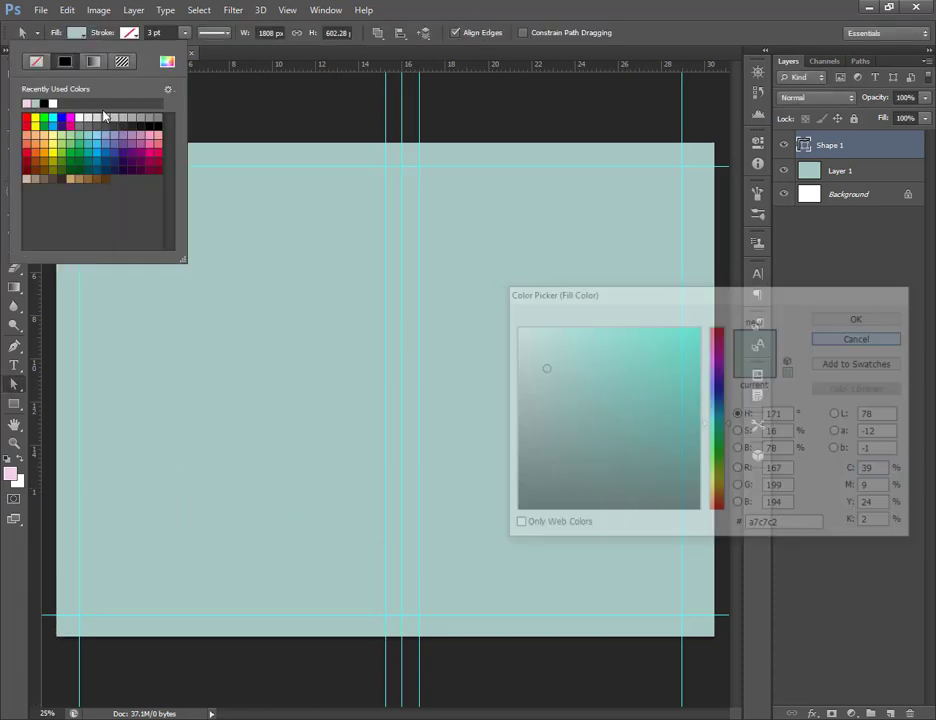
click(70, 30)
key(v)
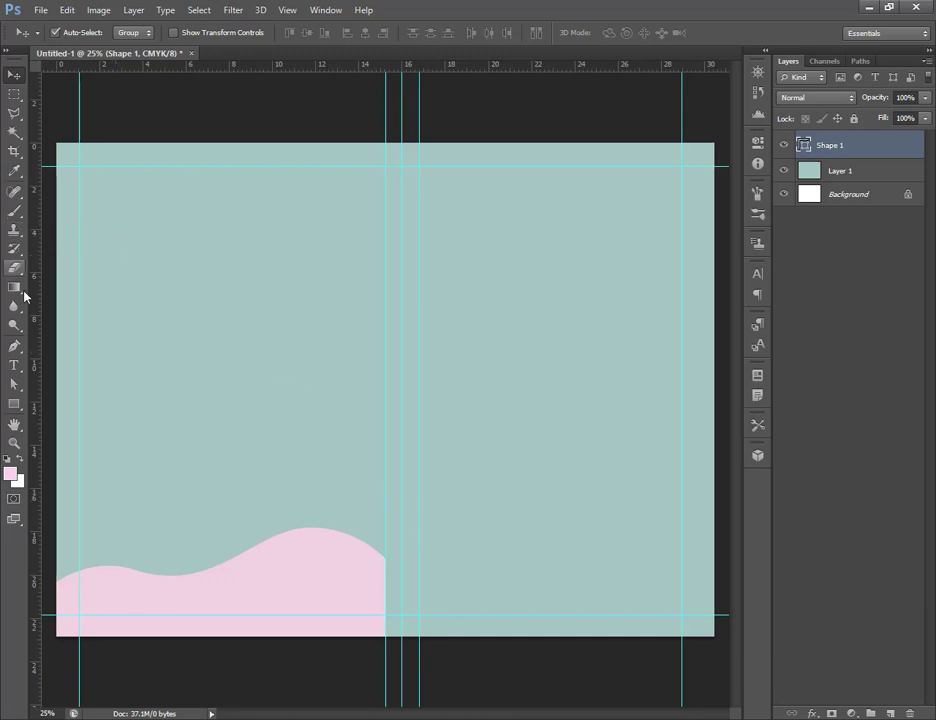
Add a vertical guide through the wave's crest and draw a closed five-point Pen shape, about 1804 × 612 px, across the back cover's top.
click(15, 347)
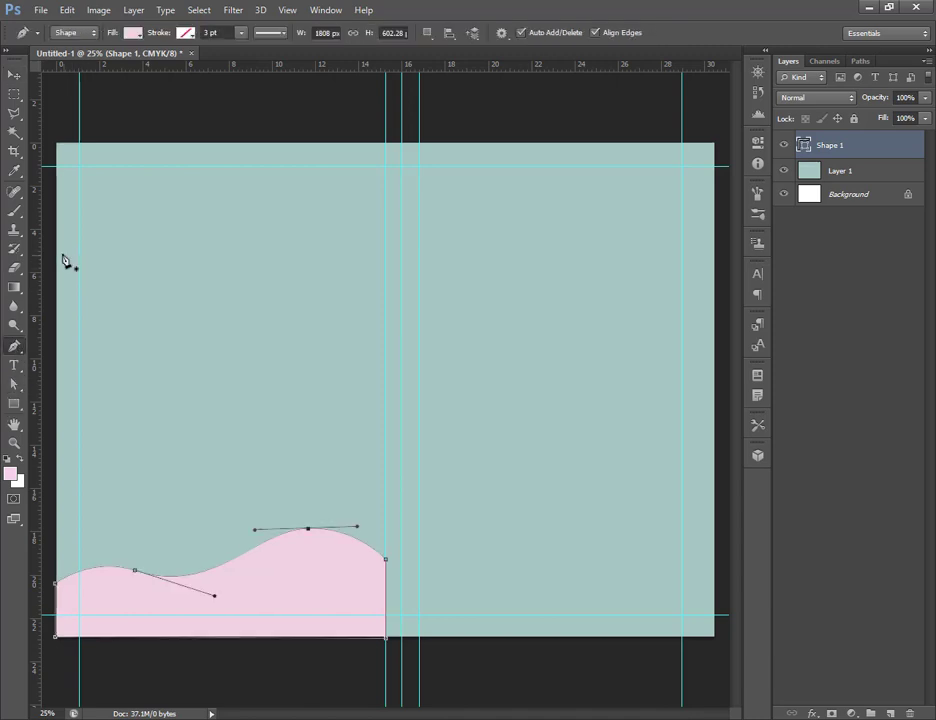
drag(33, 345, 309, 351)
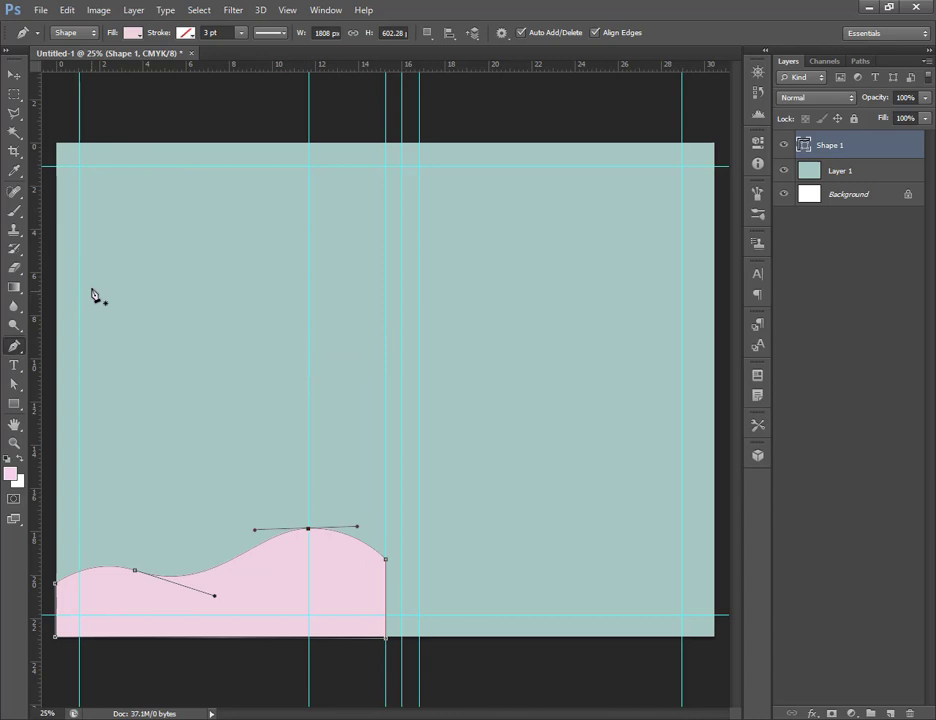
click(56, 208)
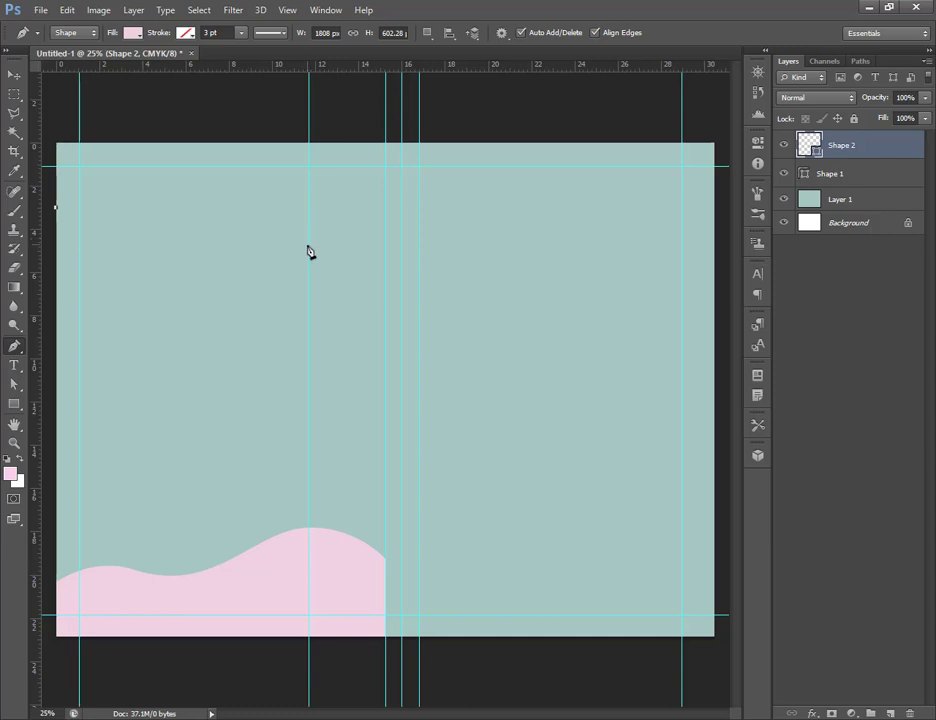
click(309, 248)
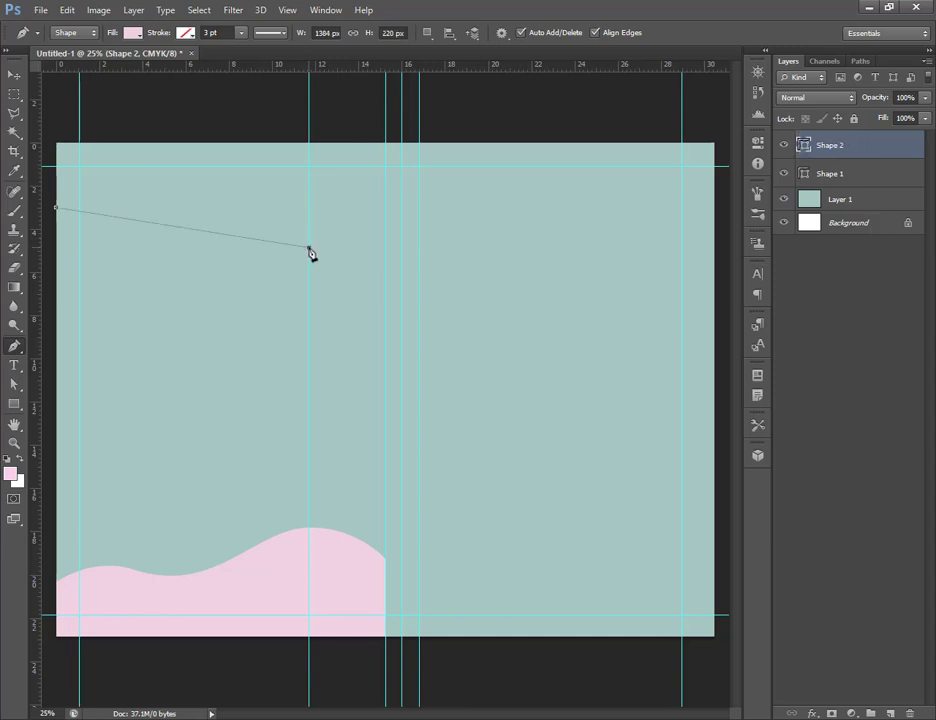
click(386, 196)
click(386, 138)
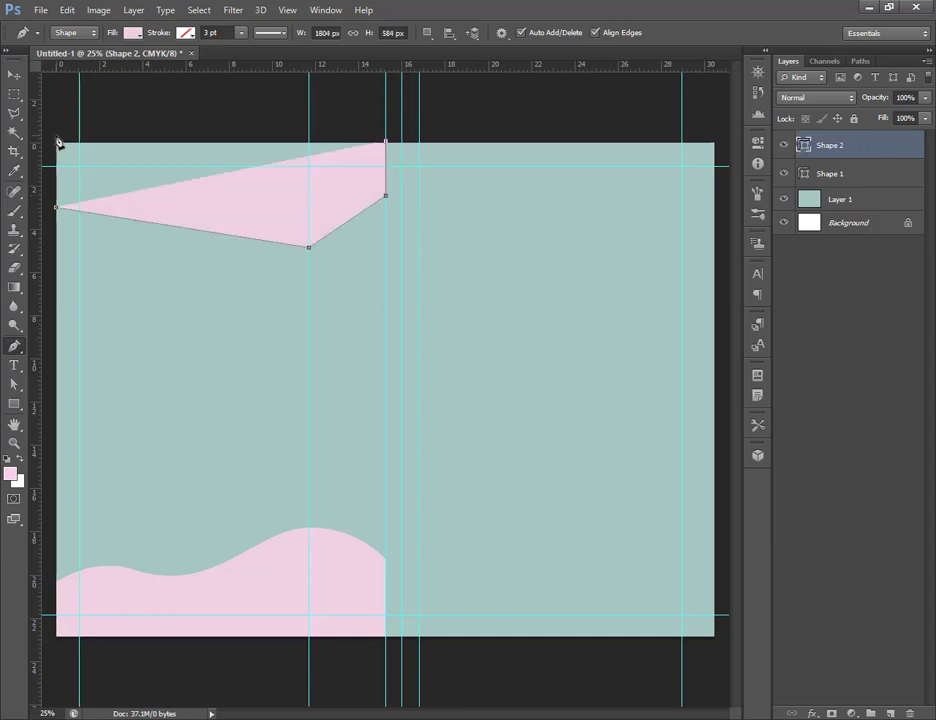
click(56, 137)
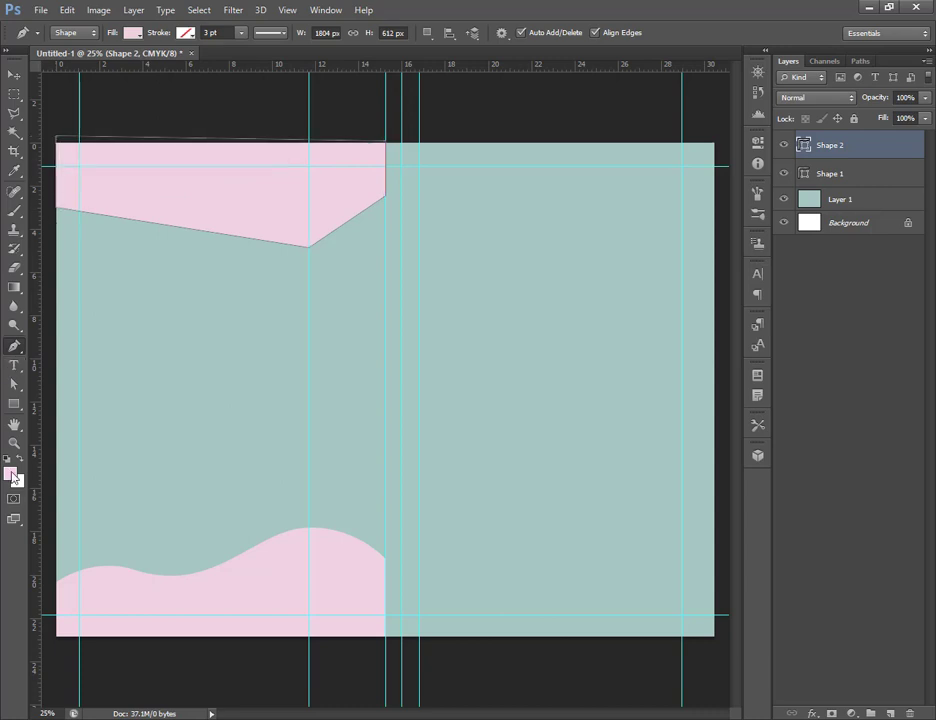
Add an anchor point on each lower edge of the upper pink shape and bend both edges into arches meeting at the new guide.
click(14, 384)
right_click(161, 226)
click(165, 230)
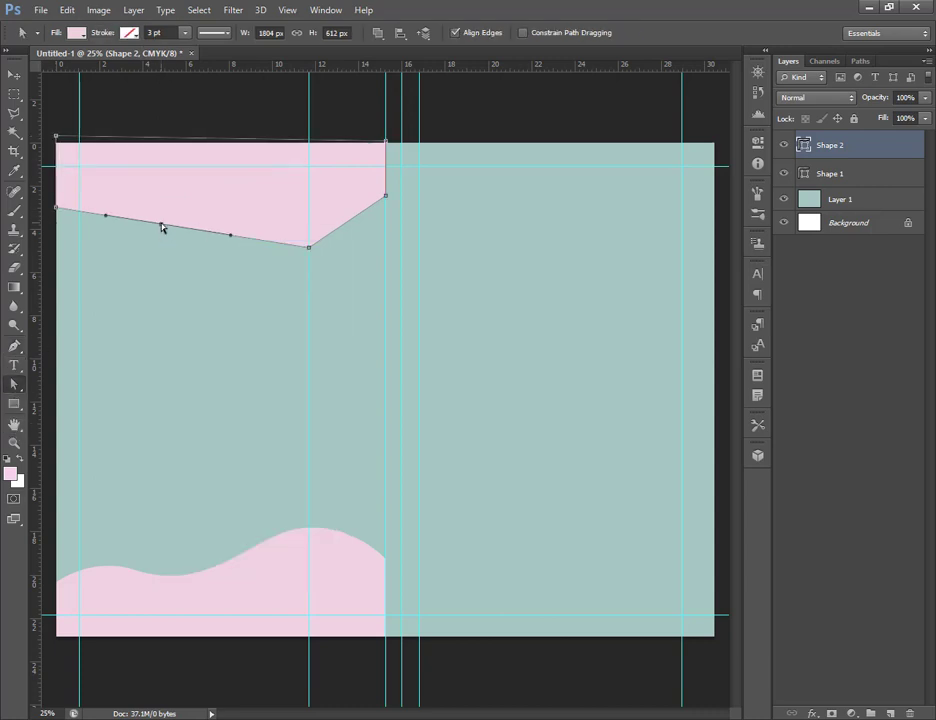
drag(163, 226, 207, 205)
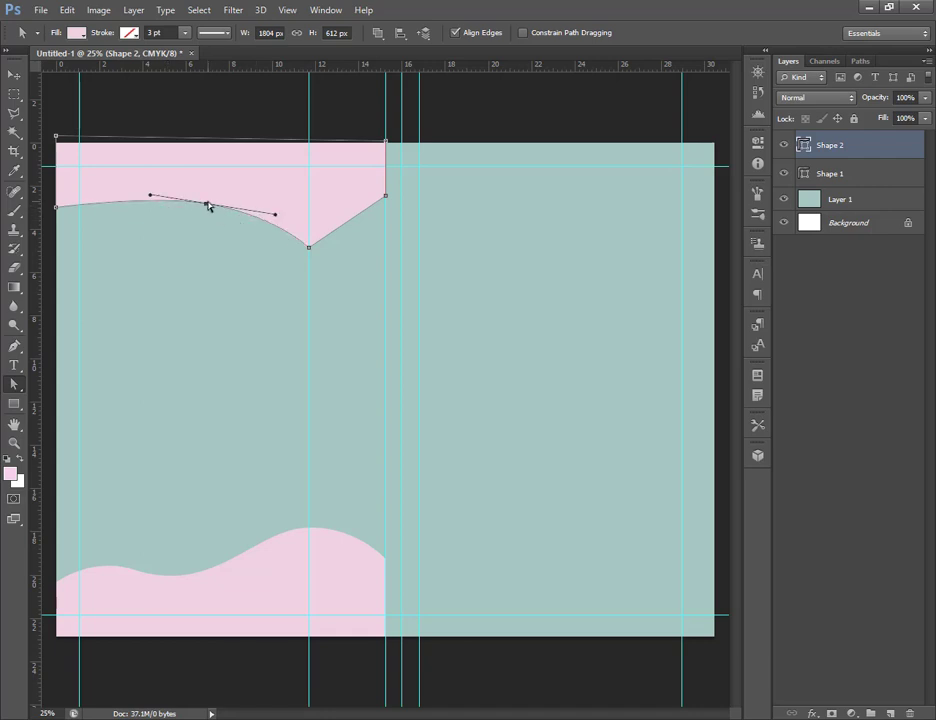
drag(208, 207, 207, 202)
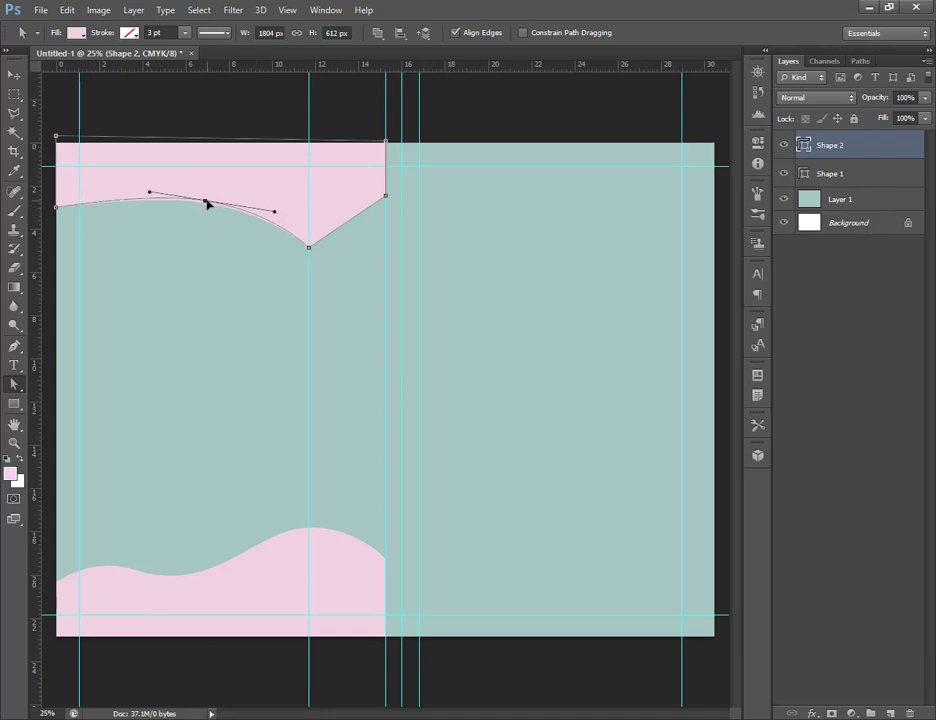
right_click(353, 224)
click(363, 232)
drag(351, 221, 345, 212)
key(v)
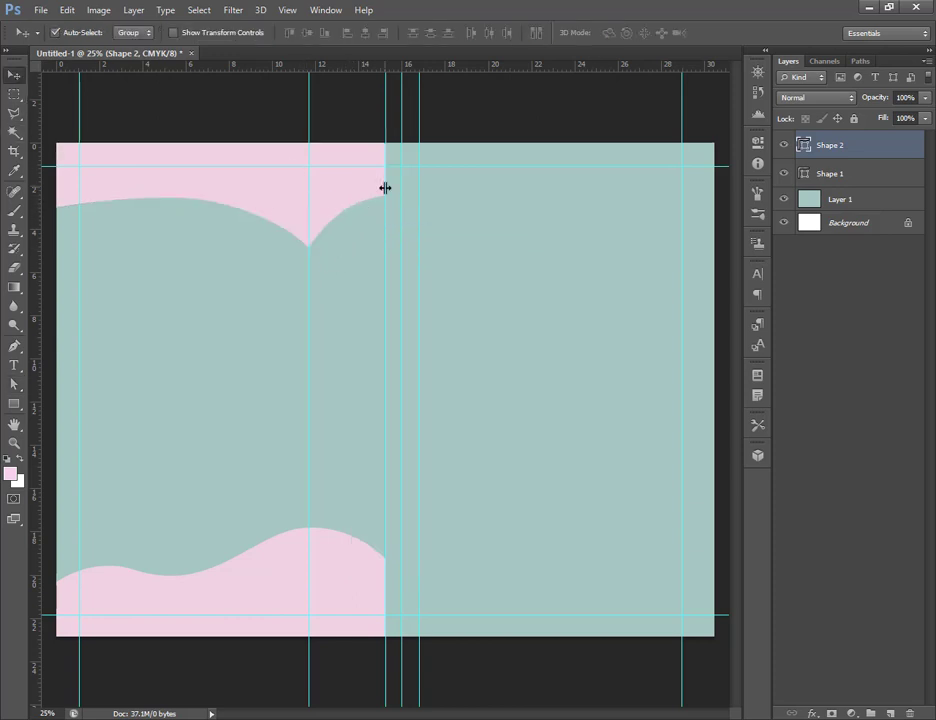
Pull the upper shape's pointed tip straight down along the guide, making the shape about 760 px tall.
click(14, 384)
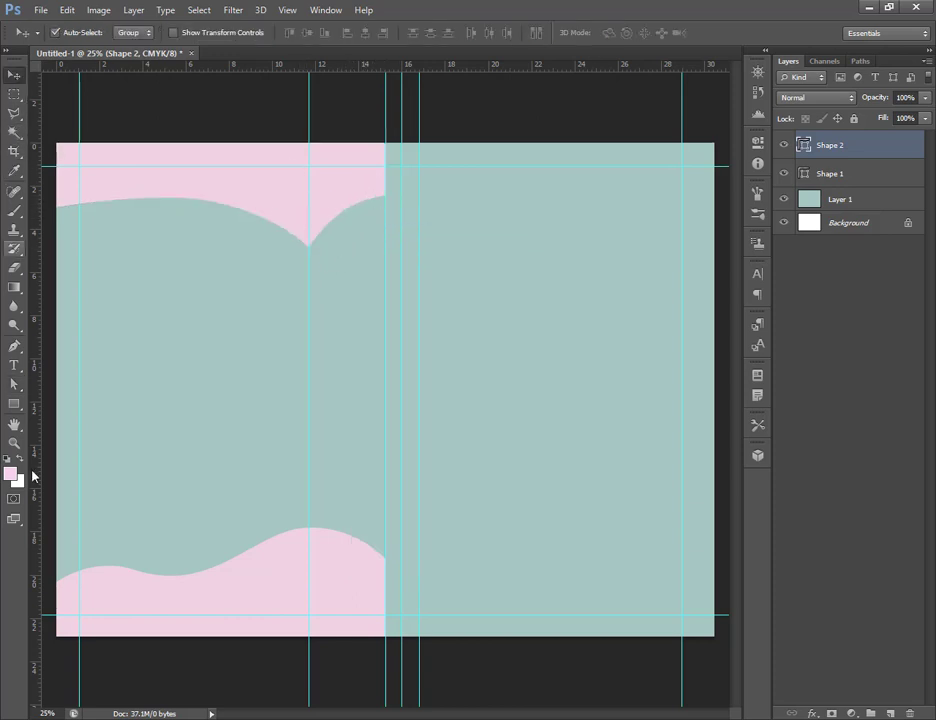
click(308, 245)
drag(308, 246, 309, 274)
click(14, 75)
click(350, 224)
click(349, 193)
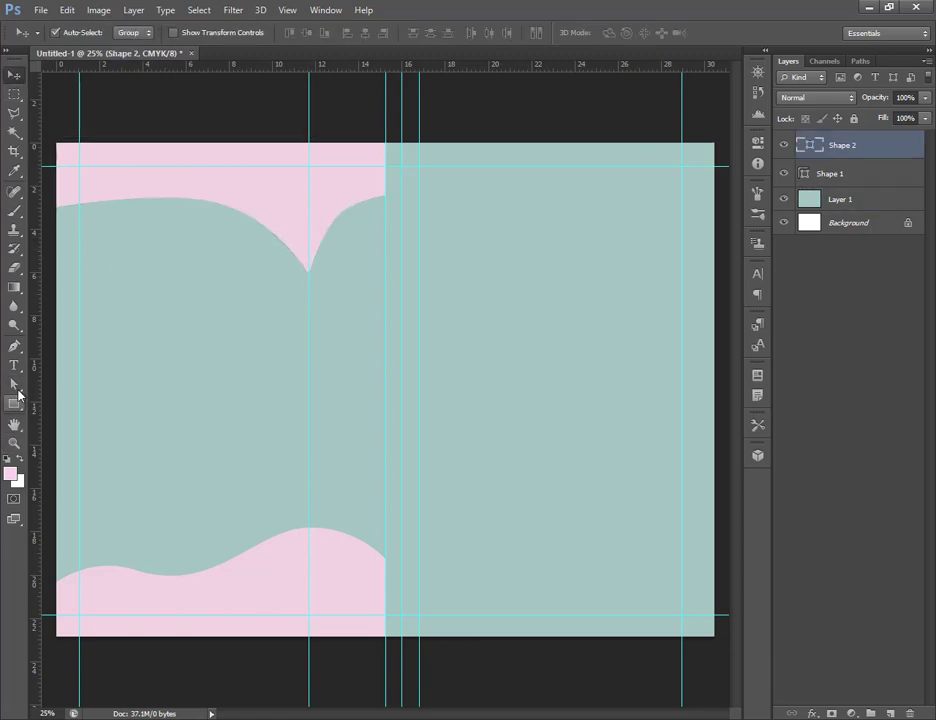
Lower all anchor points along the upper shape's bottom edge and reshape its two arches around the pointed tip.
click(14, 385)
click(343, 214)
drag(325, 227, 320, 230)
drag(56, 208, 57, 235)
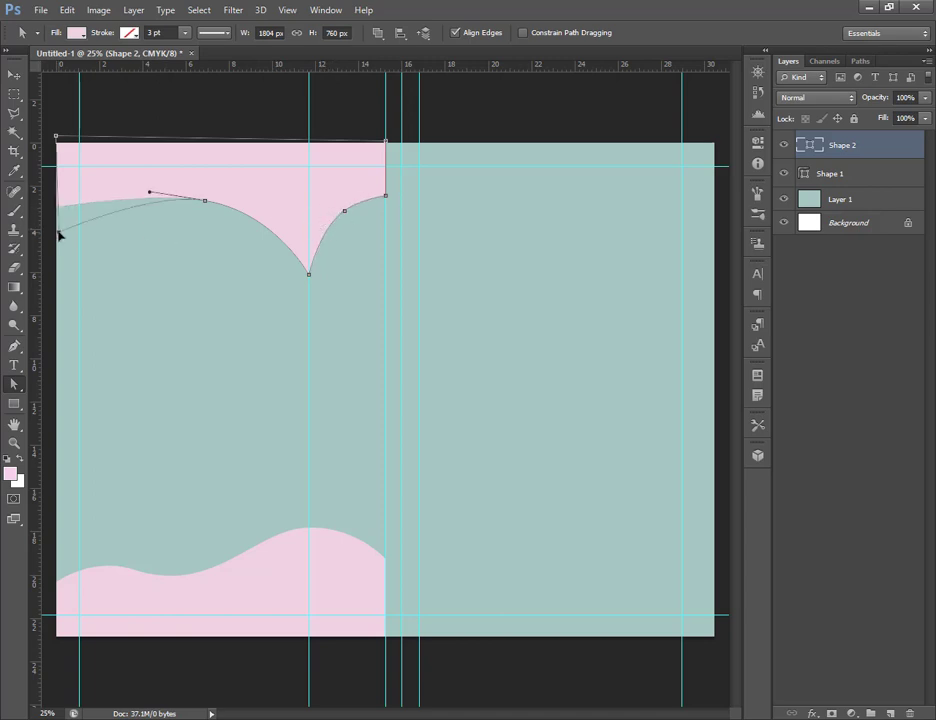
drag(205, 202, 204, 220)
drag(309, 275, 309, 291)
mouse_move(345, 212)
mouse_down()
mouse_move(345, 240)
mouse_move(340, 234)
mouse_up()
drag(386, 201, 336, 252)
click(205, 259)
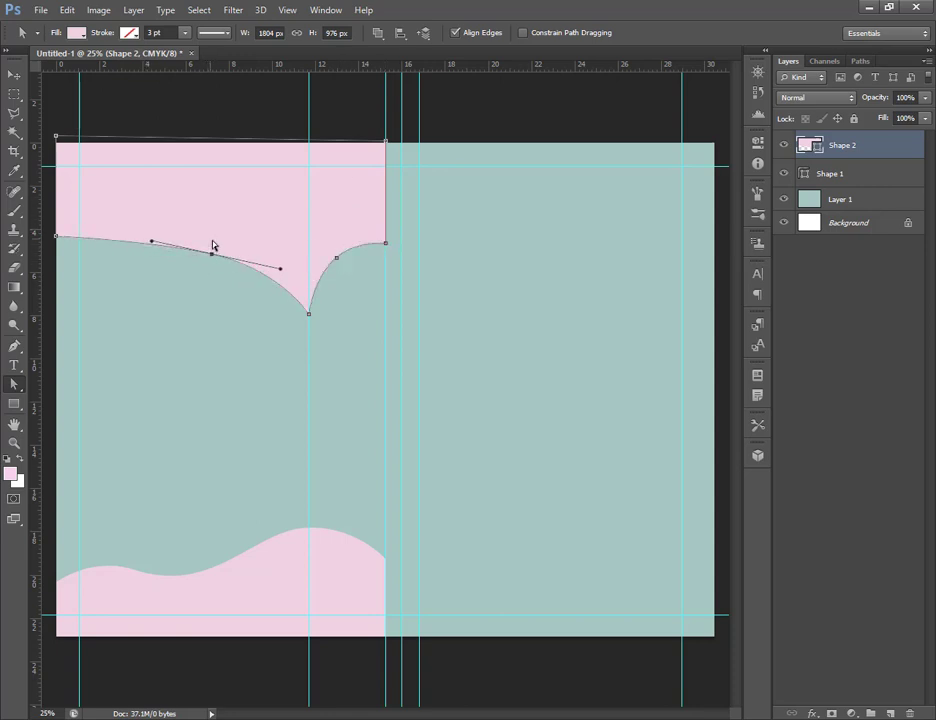
key(v)
Draw a 1436 × 2452 px rectangle directly above the teal background layer, filling the front cover's margin guides.
click(462, 196)
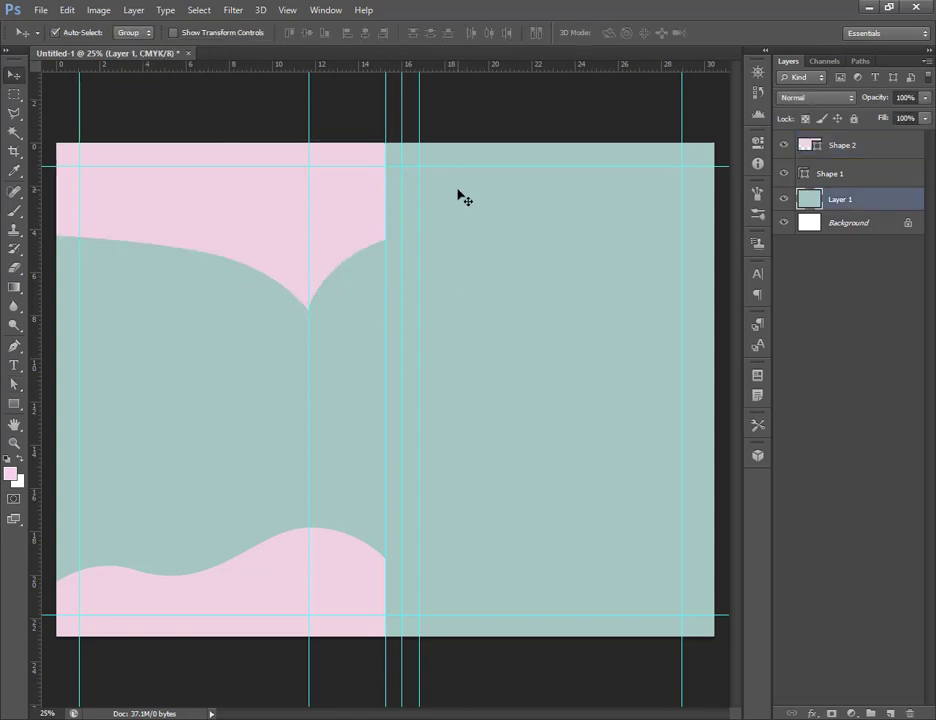
click(14, 403)
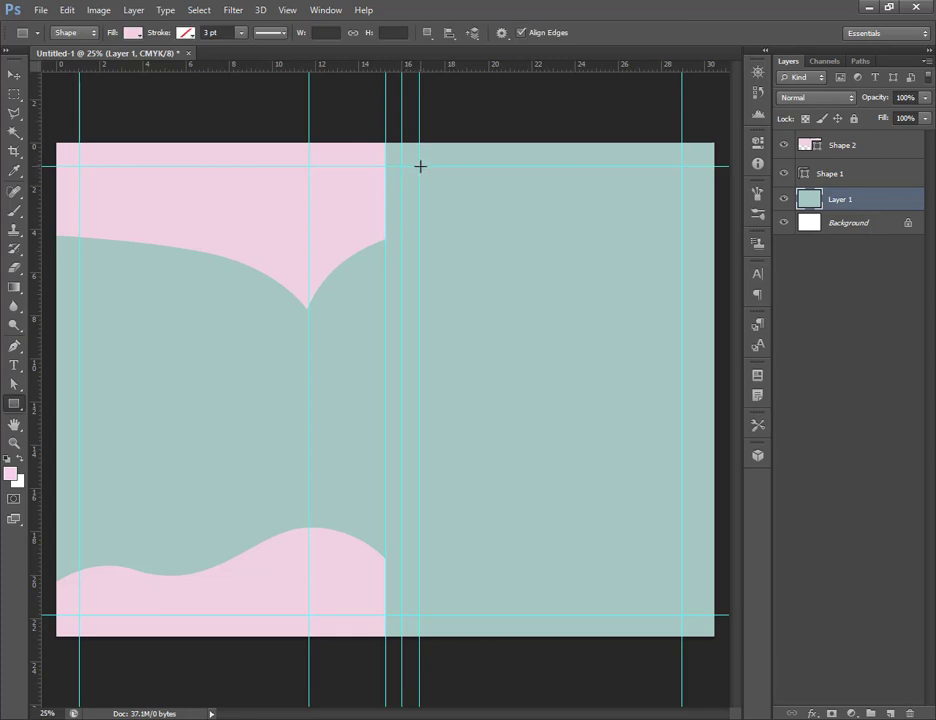
drag(420, 166, 682, 614)
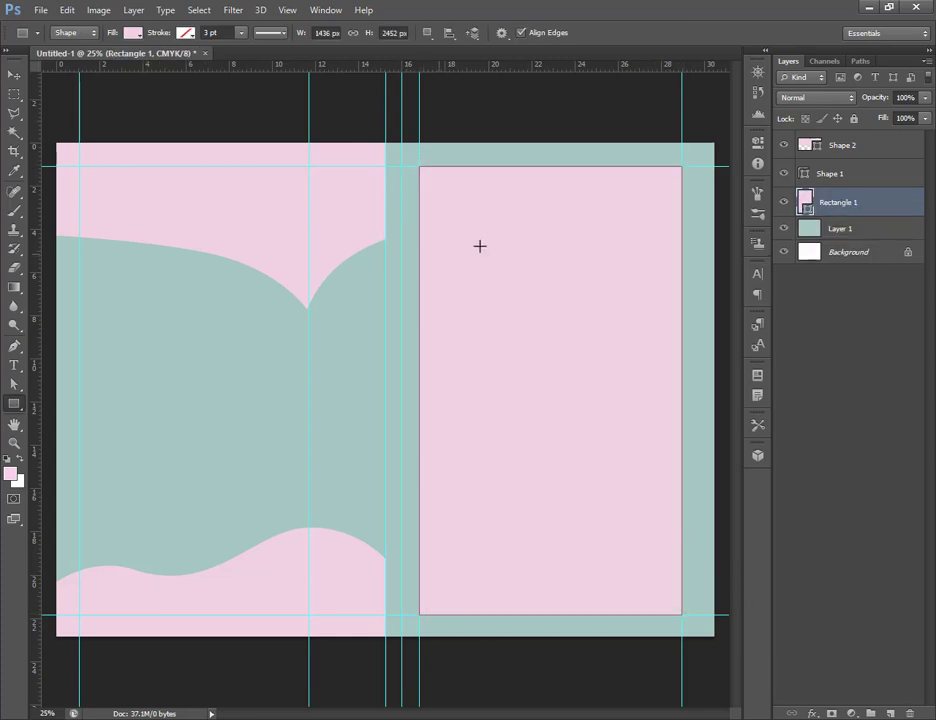
Turn the front cover rectangle into a frame with no fill and an 8 pt light pink stroke.
click(241, 33)
click(185, 33)
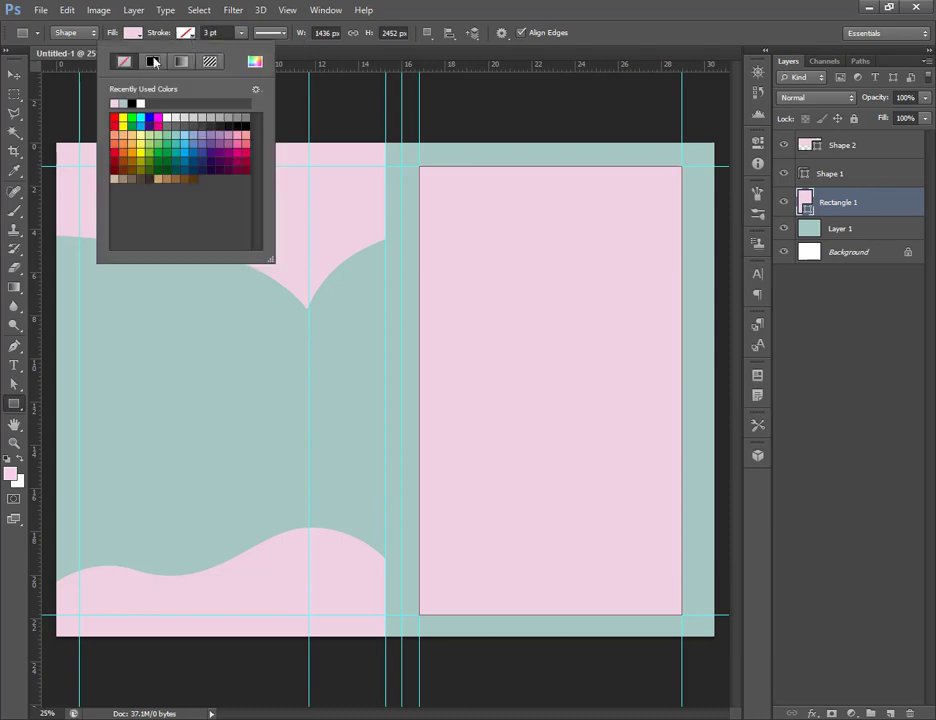
click(113, 103)
click(131, 33)
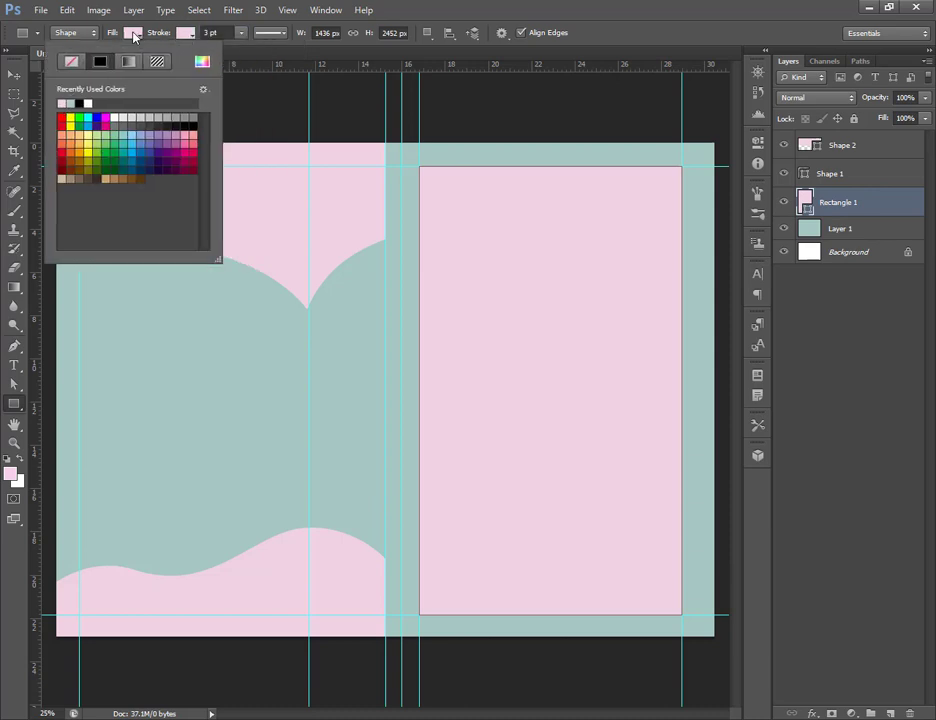
click(71, 62)
click(212, 33)
text(5)
key(Return)
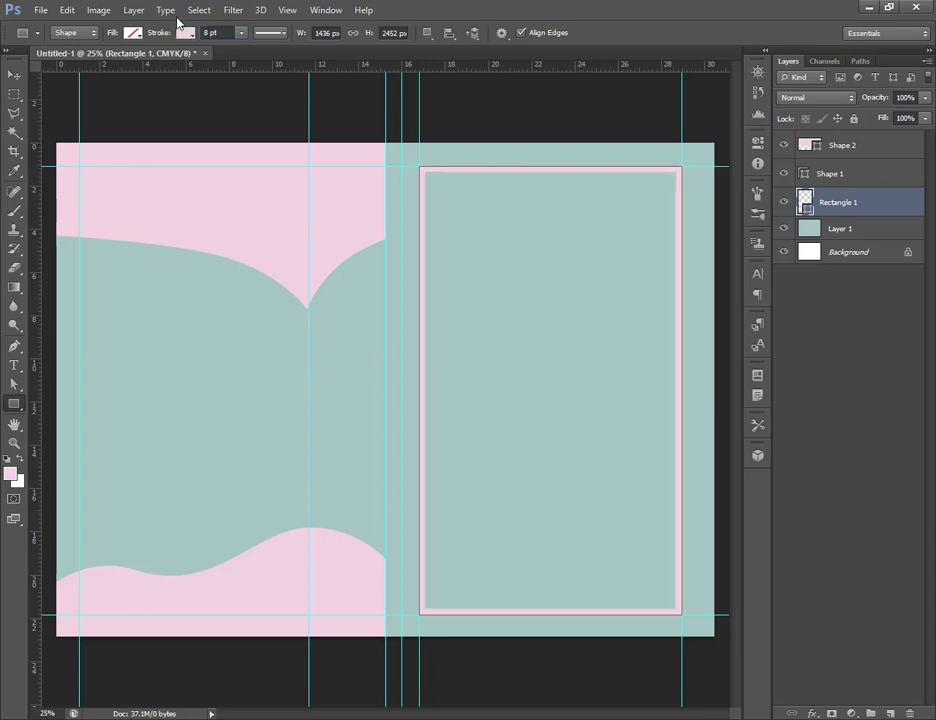
key(v)
Duplicate the rectangular frame and shrink the copy on all four sides to about 1240 × 2252 px inside the original.
click(828, 147)
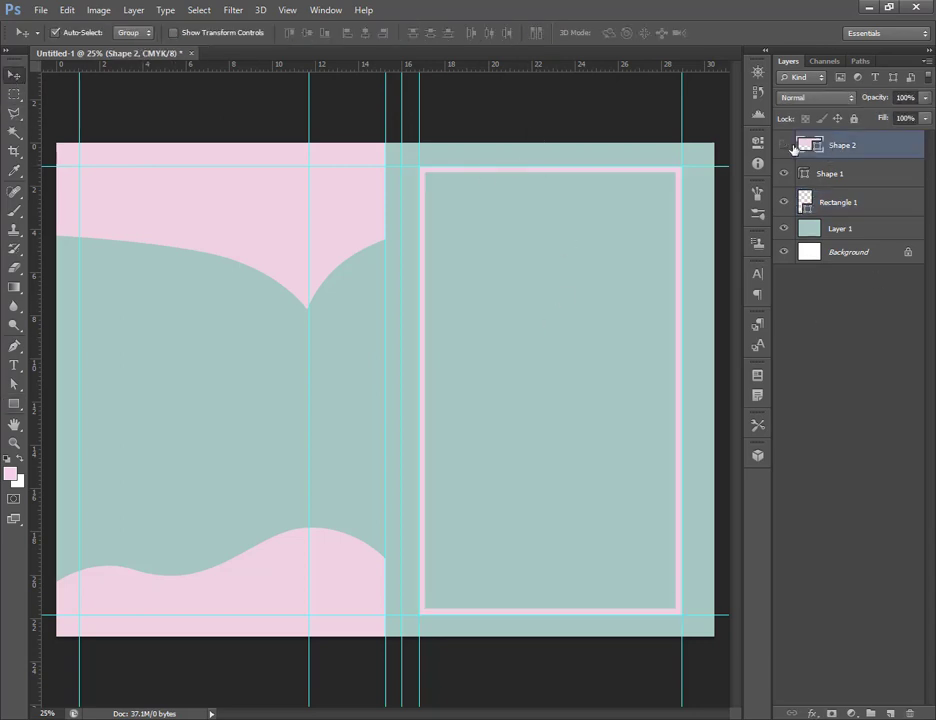
click(828, 204)
drag(828, 204, 889, 712)
key(ctrl+t)
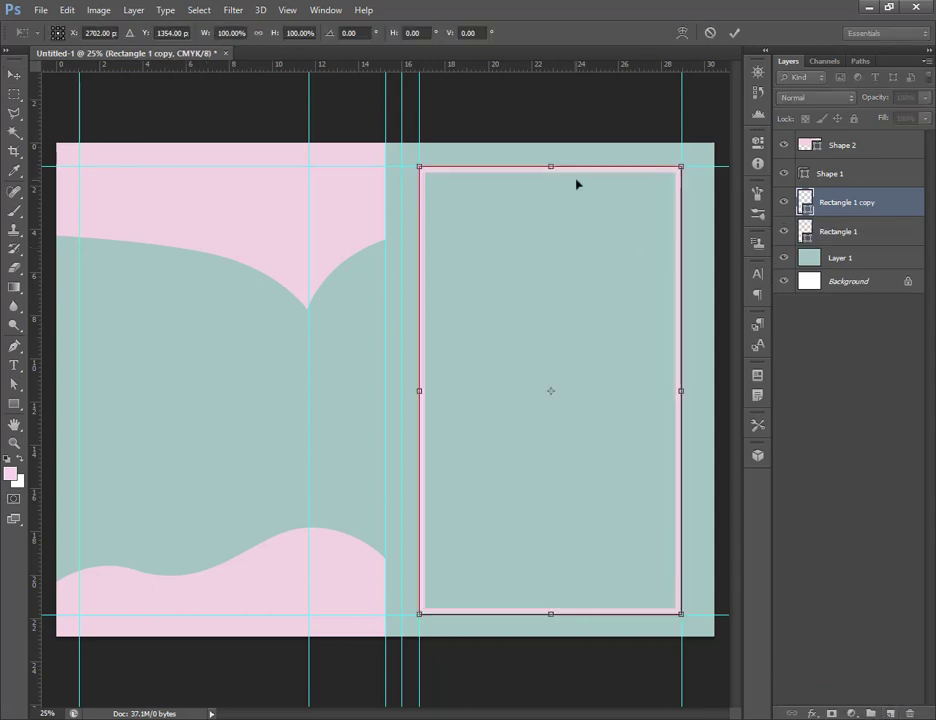
drag(551, 168, 551, 181)
drag(551, 613, 551, 593)
drag(419, 388, 436, 388)
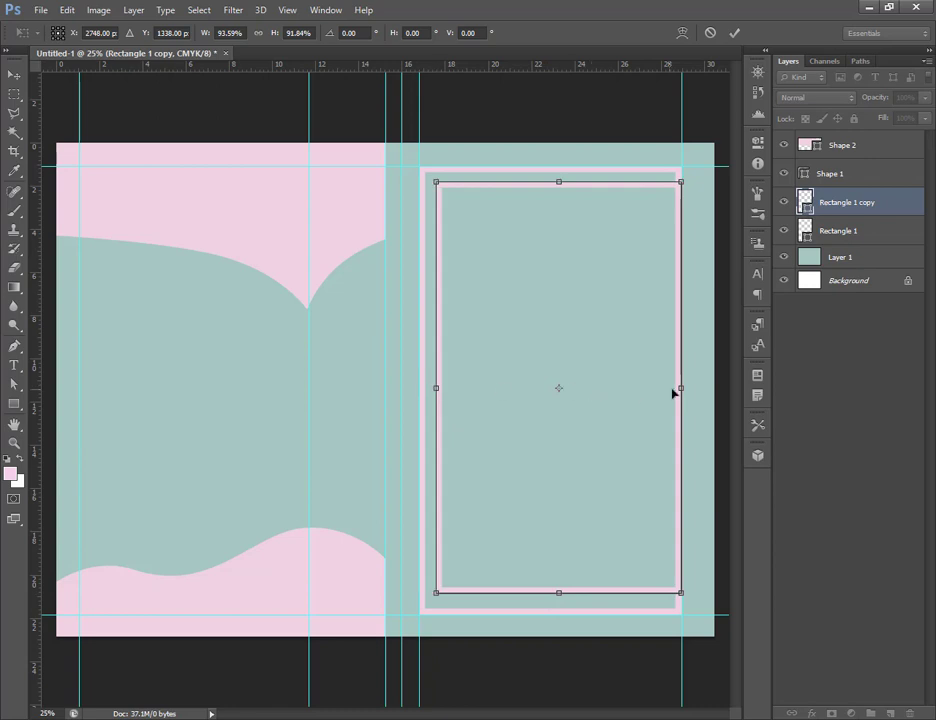
drag(680, 388, 654, 386)
key(Return)
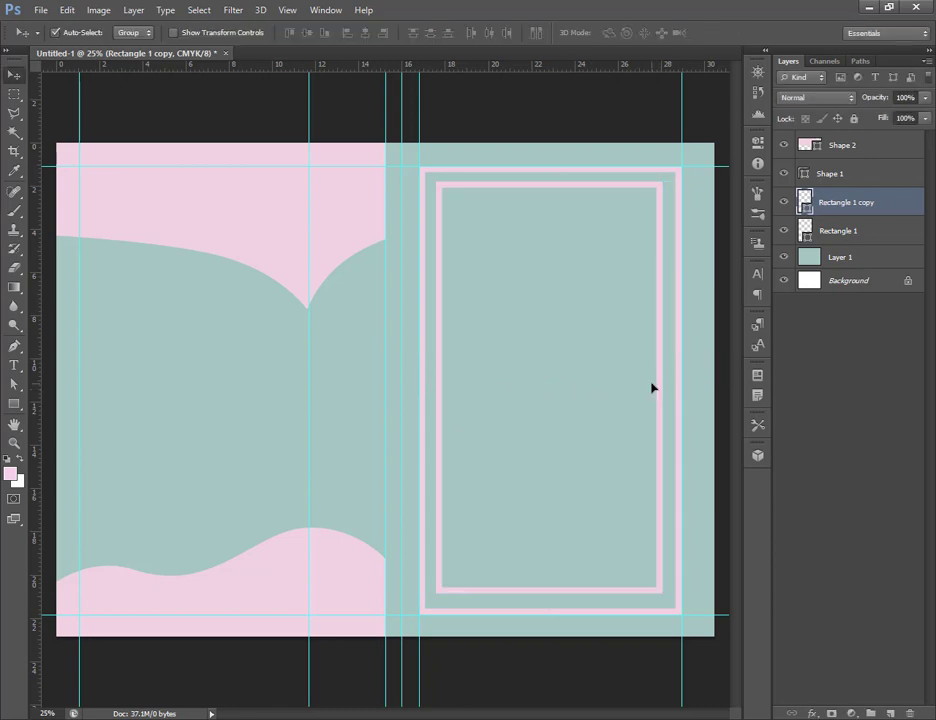
Fill the inner rectangle on the front cover with the recently used light pink.
click(14, 404)
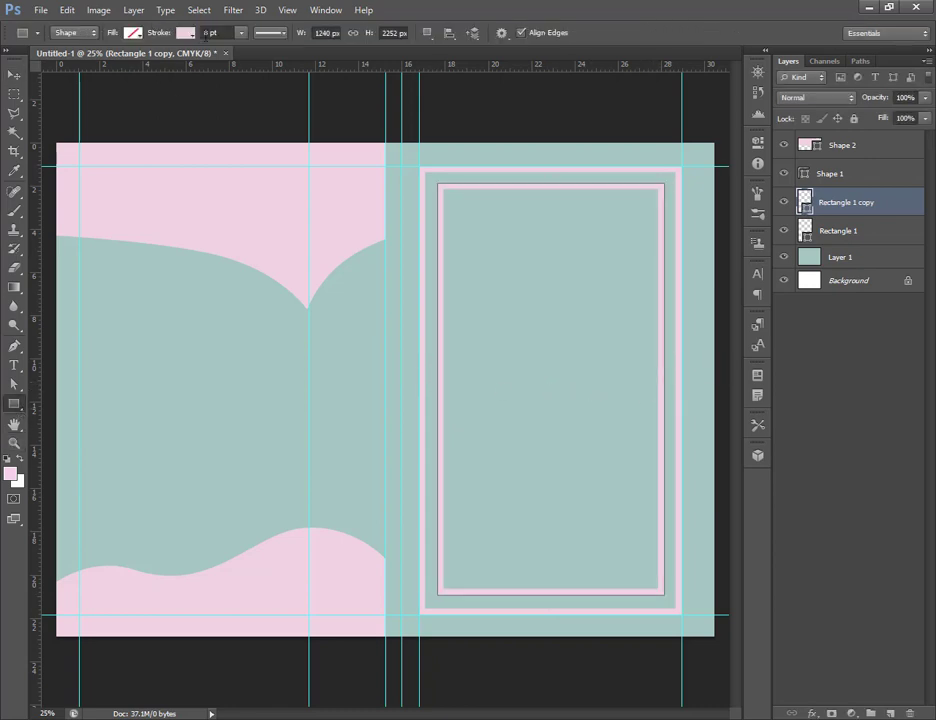
click(131, 32)
click(127, 66)
click(133, 32)
click(63, 102)
key(v)
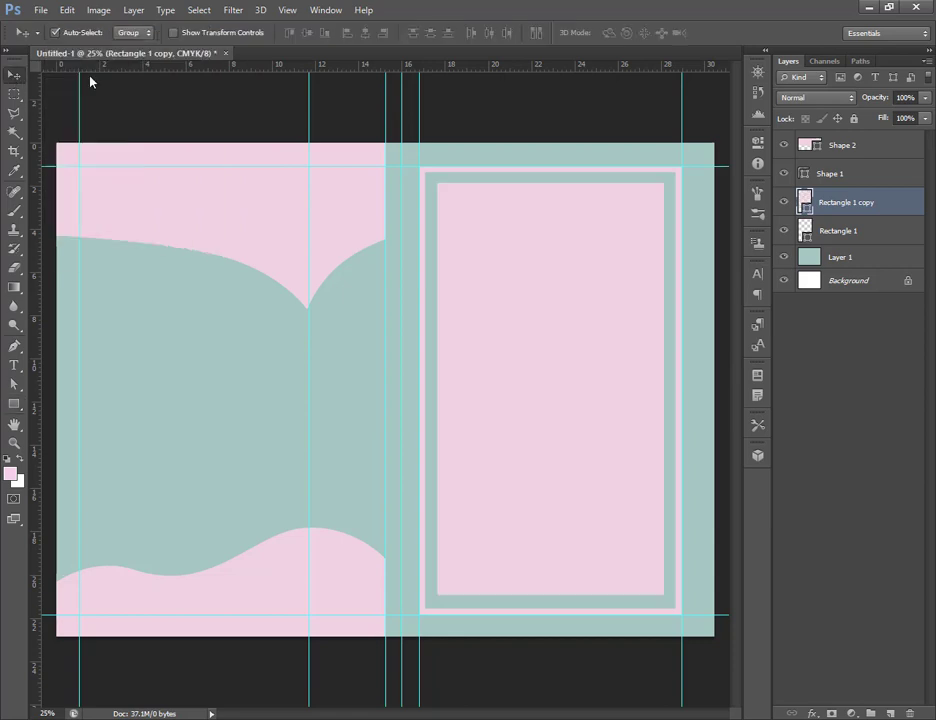
click(272, 577)
click(811, 713)
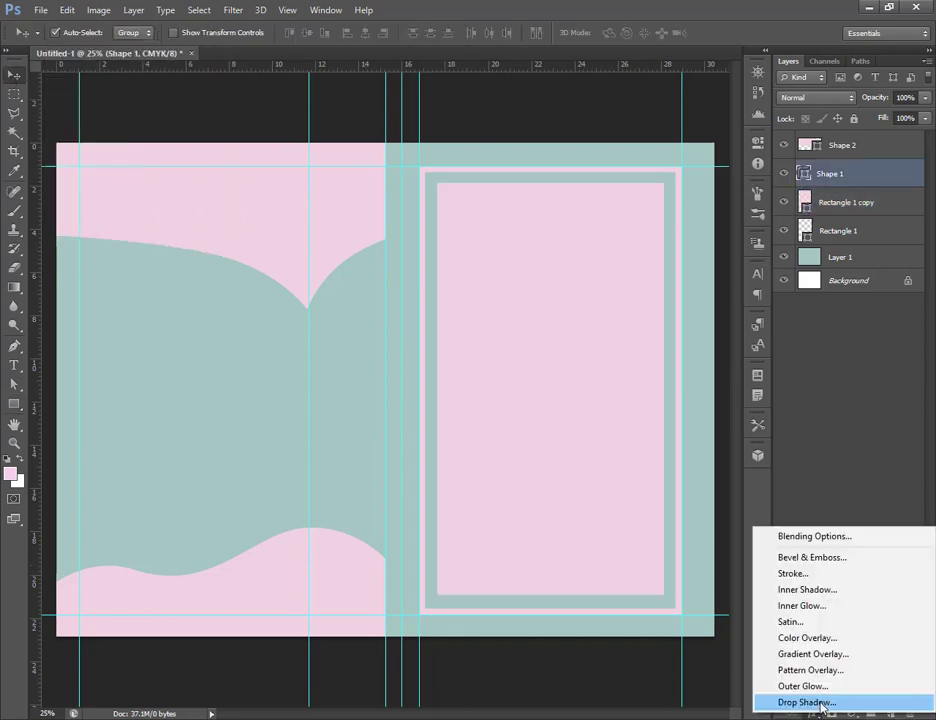
click(843, 671)
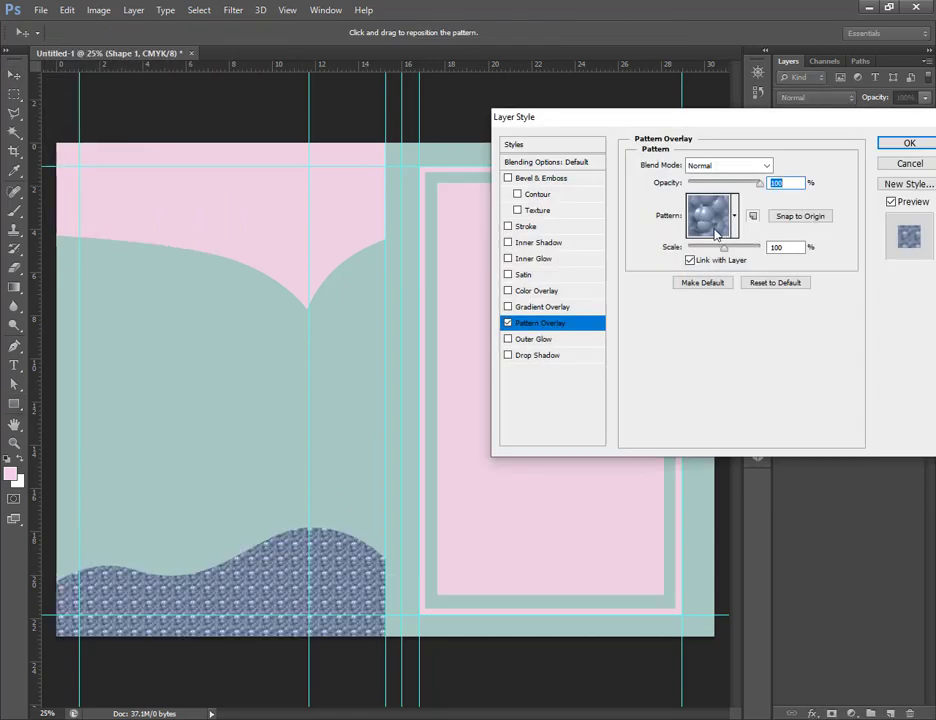
click(735, 216)
click(737, 261)
click(735, 217)
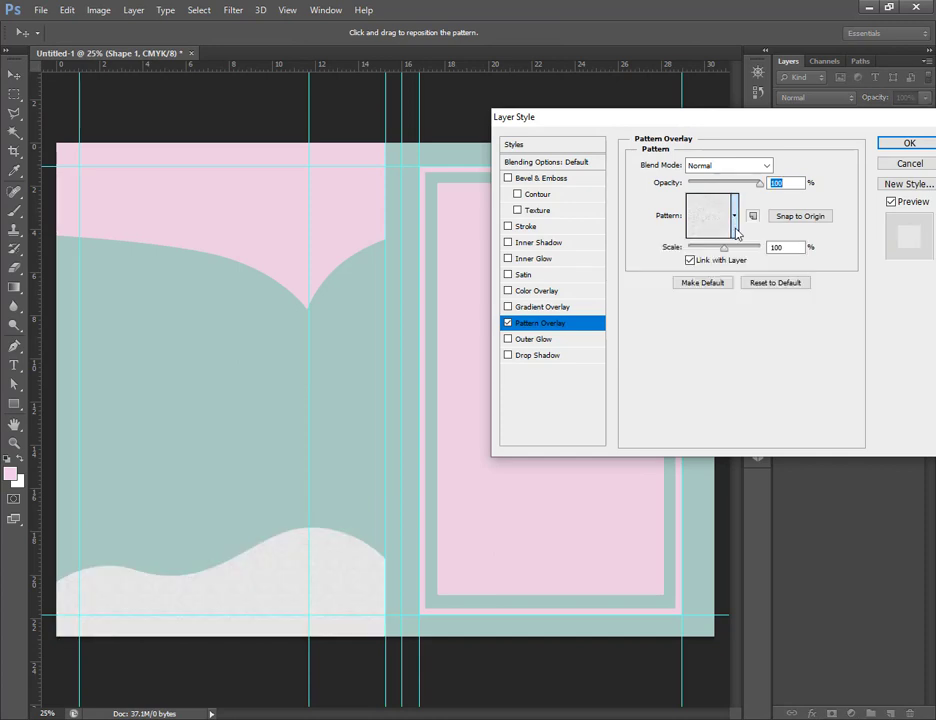
click(908, 163)
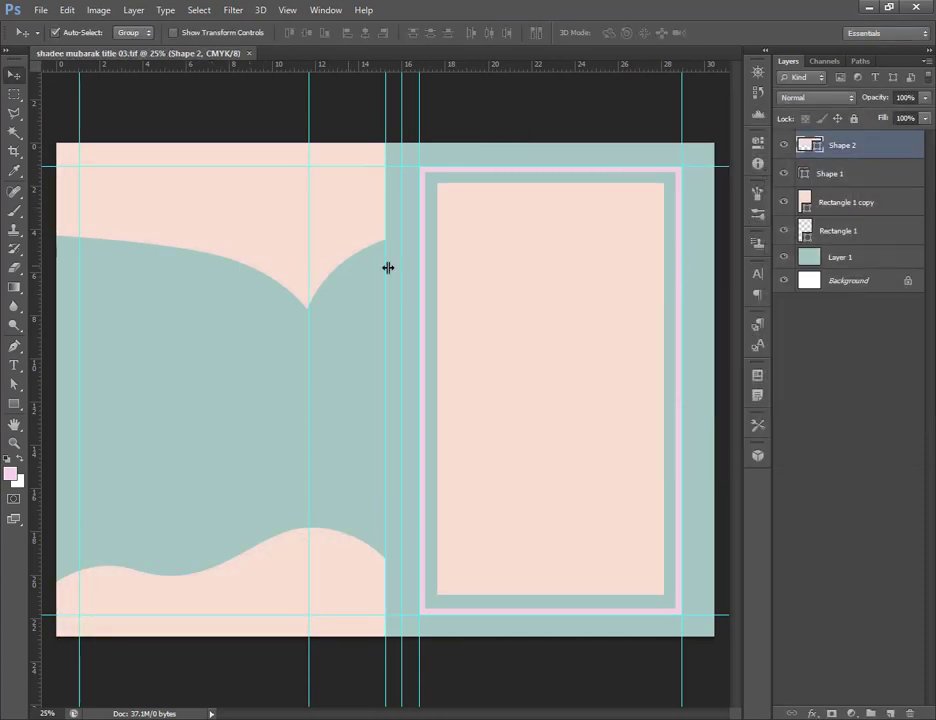
Add a Pattern Overlay with the golden ornamental pattern to the upper curved shape (Shape 2).
right_click(821, 150)
click(770, 152)
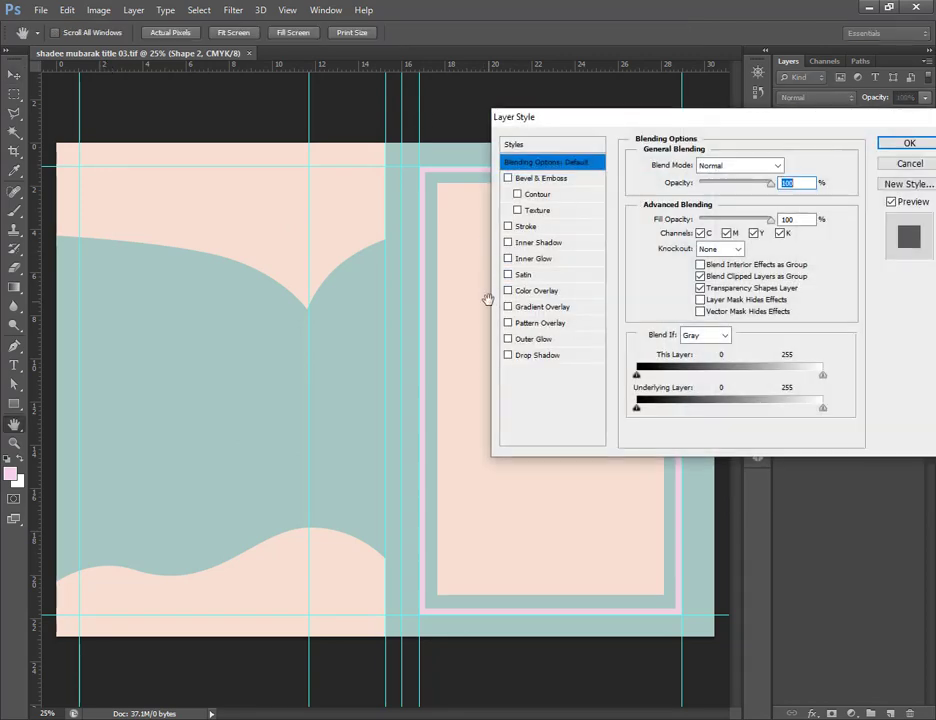
click(508, 323)
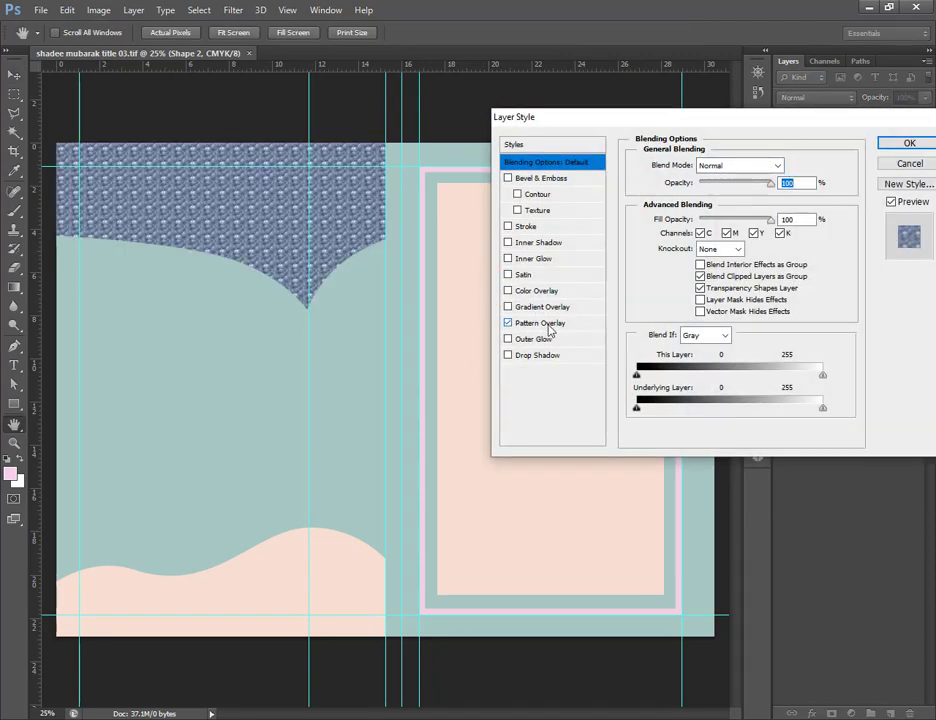
click(545, 323)
click(731, 208)
click(756, 259)
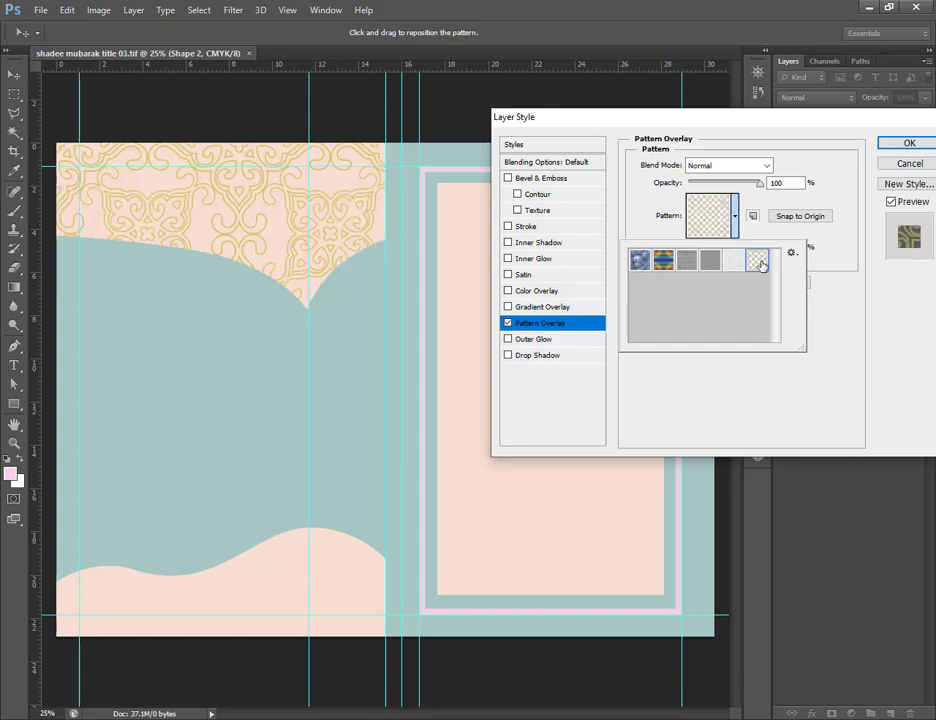
click(742, 211)
Set the upper shape's pattern overlay to Difference blending, 6% opacity and 39% scale.
click(725, 167)
click(762, 449)
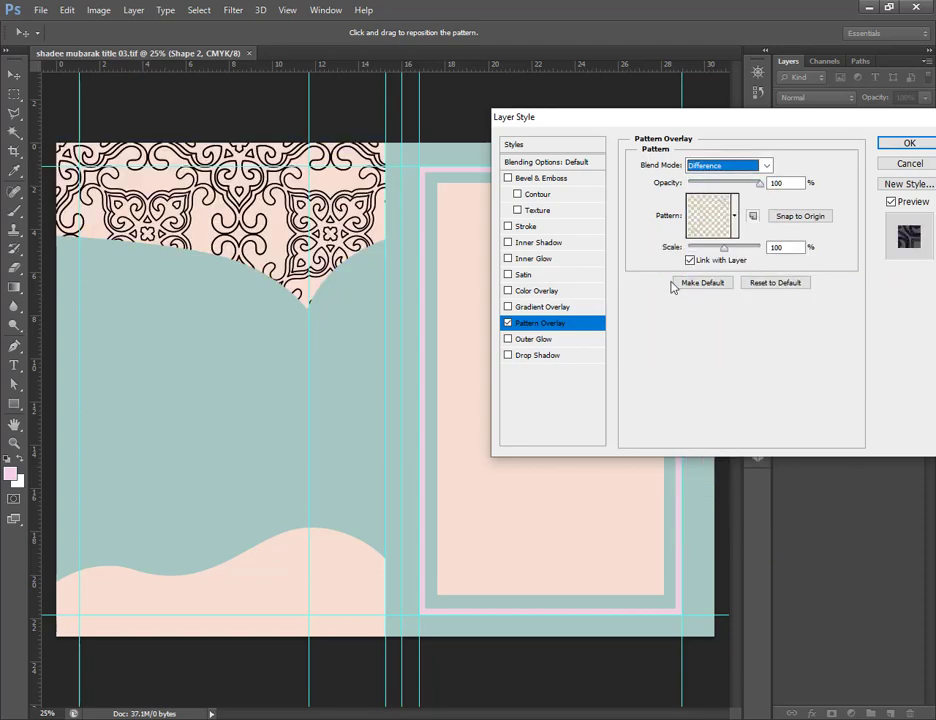
drag(723, 249, 709, 249)
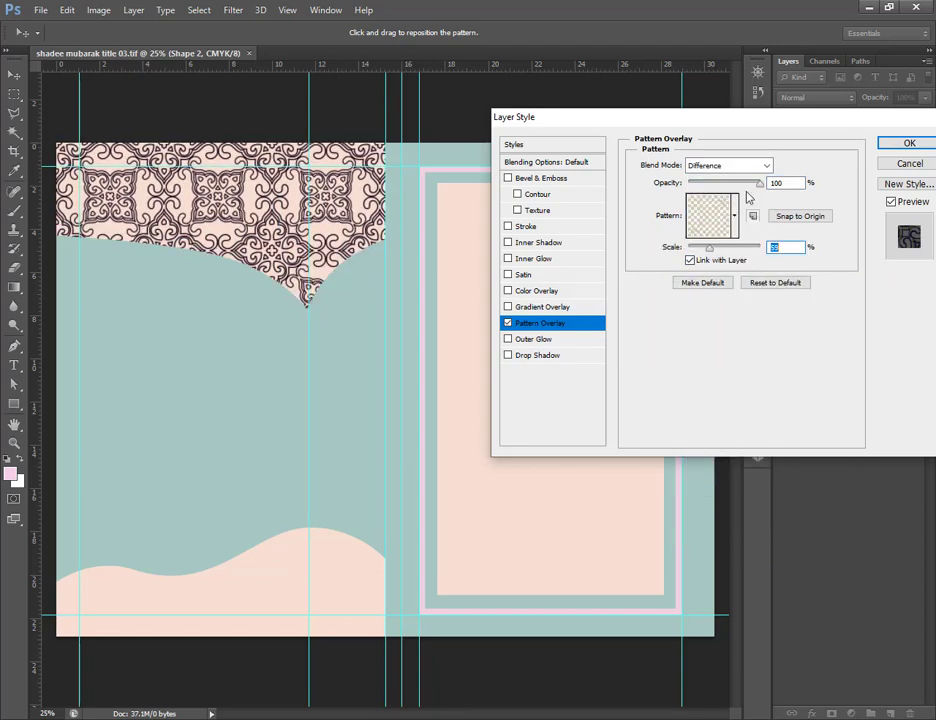
drag(760, 183, 662, 283)
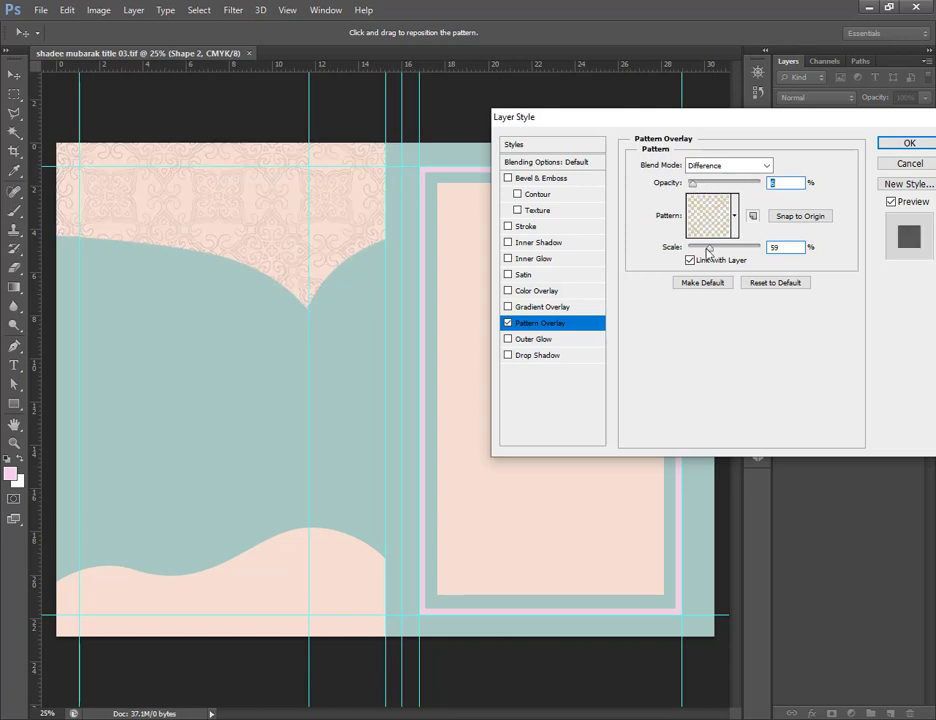
drag(708, 251, 703, 256)
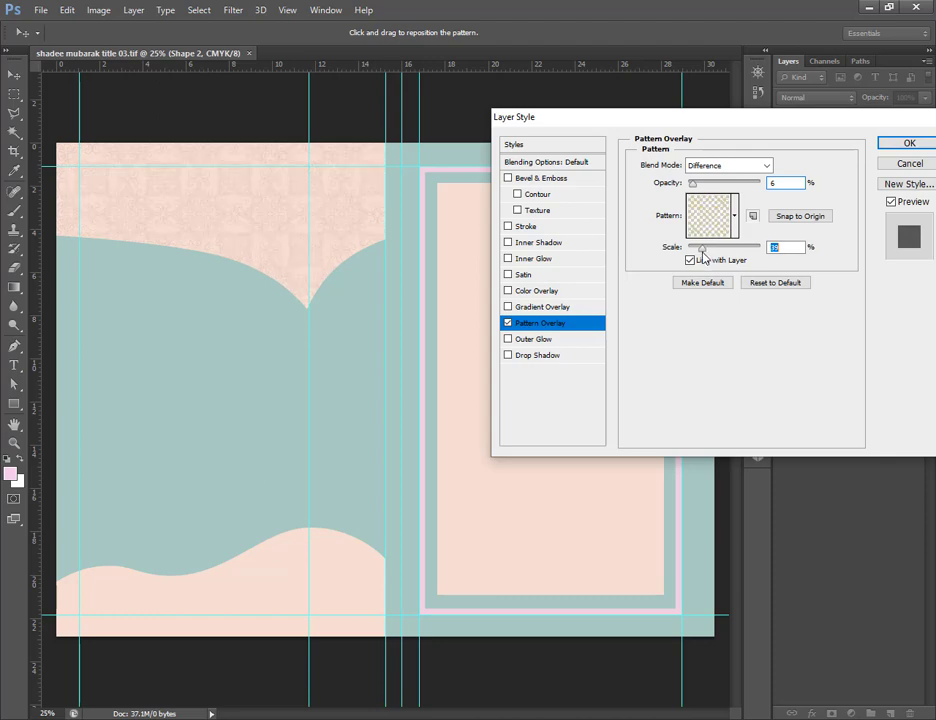
Check the pattern up close, reduce its scale to 35%, fine-tune its low opacity and apply the layer style.
key(ctrl+plus)
key(ctrl+plus)
key(ctrl+plus)
drag(246, 198, 384, 570)
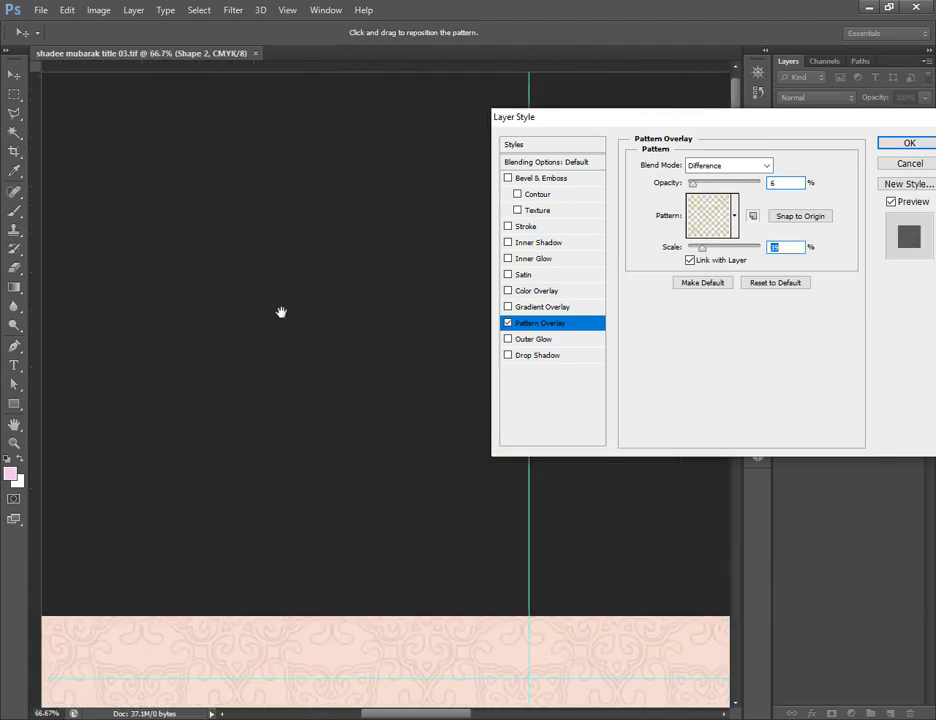
drag(305, 583, 244, 355)
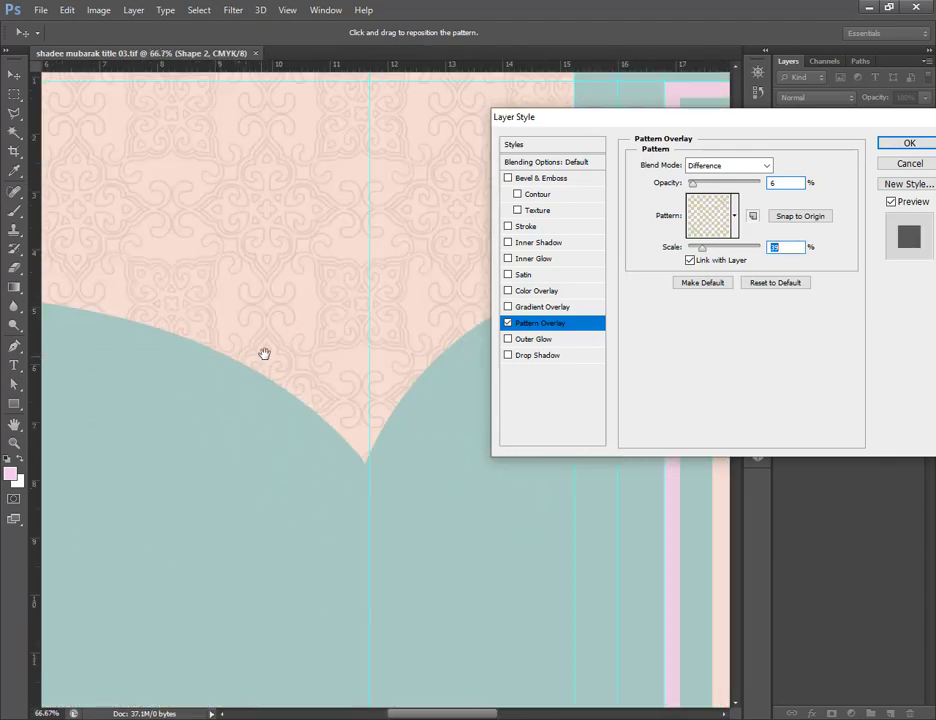
drag(304, 328, 262, 336)
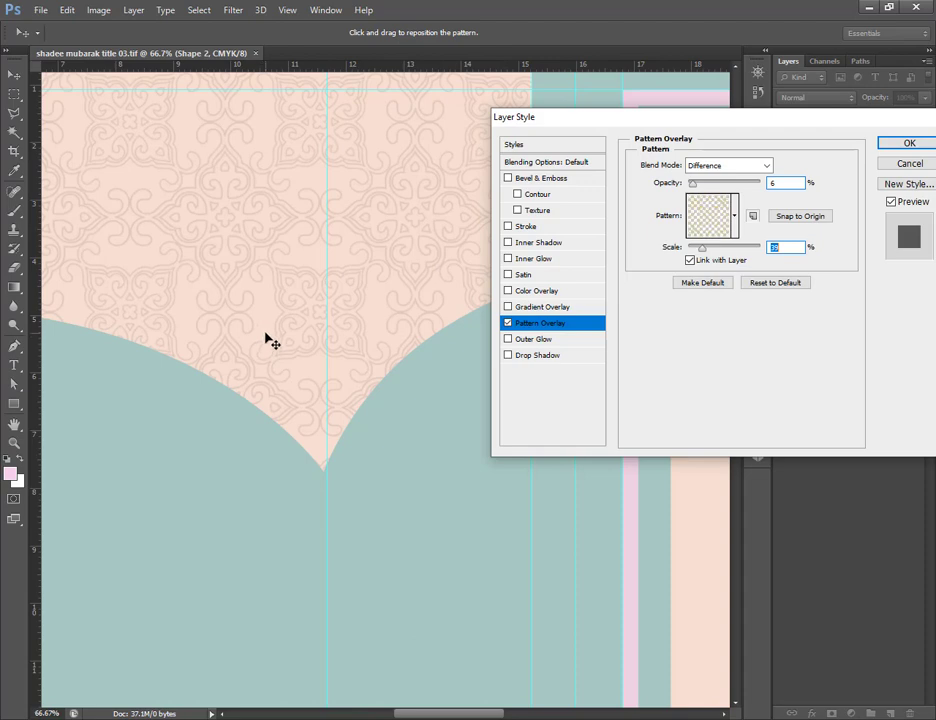
key(ctrl+minus)
key(ctrl+minus)
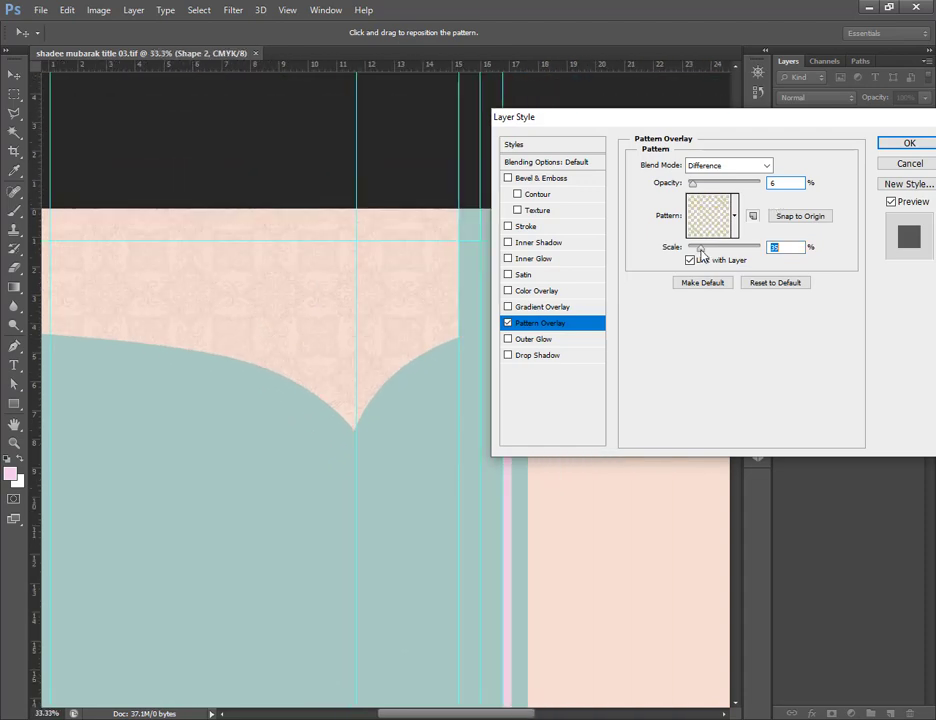
drag(703, 250, 701, 248)
drag(692, 188, 690, 188)
click(889, 147)
Add a Pattern Overlay with the same golden ornamental pattern to the lower curved shape (Shape 1), without a gradient overlay.
scroll(493, 184, down, 5)
scroll(493, 184, left, 3)
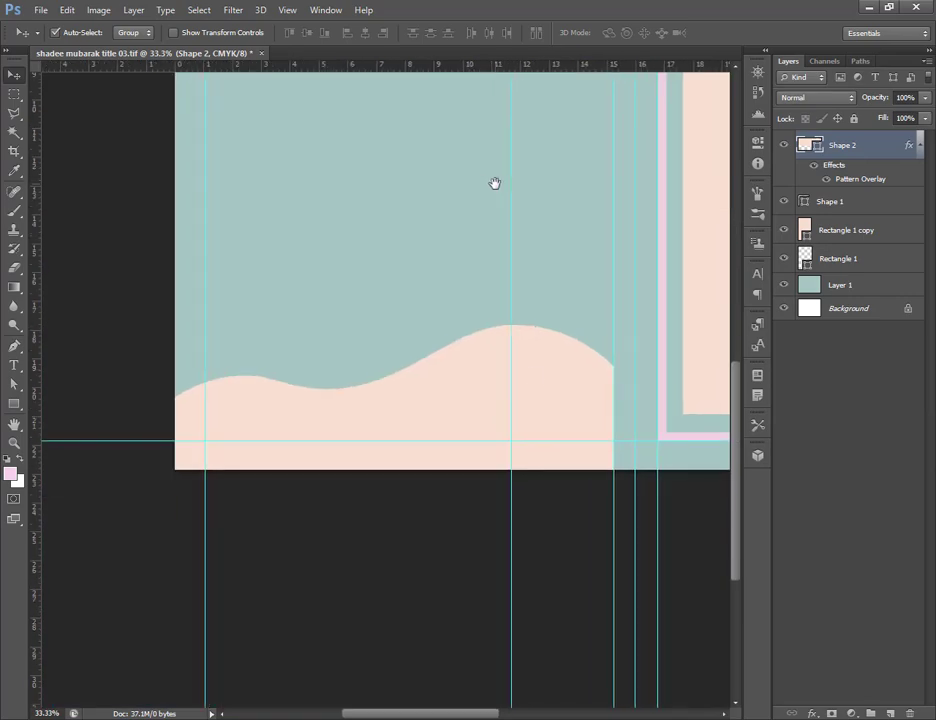
click(805, 202)
right_click(814, 204)
click(662, 180)
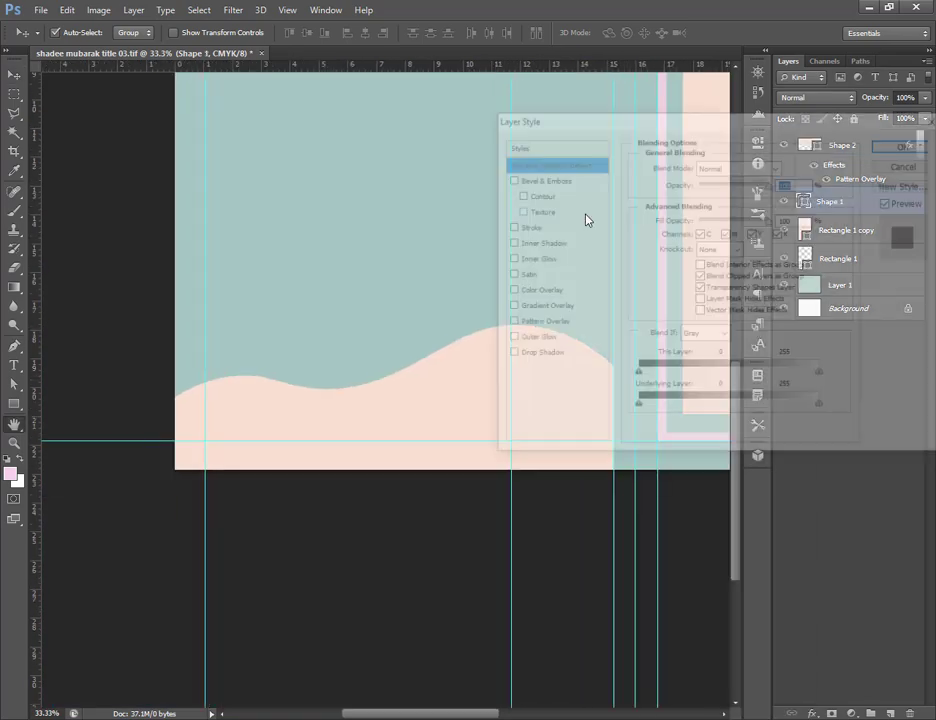
click(560, 310)
click(540, 322)
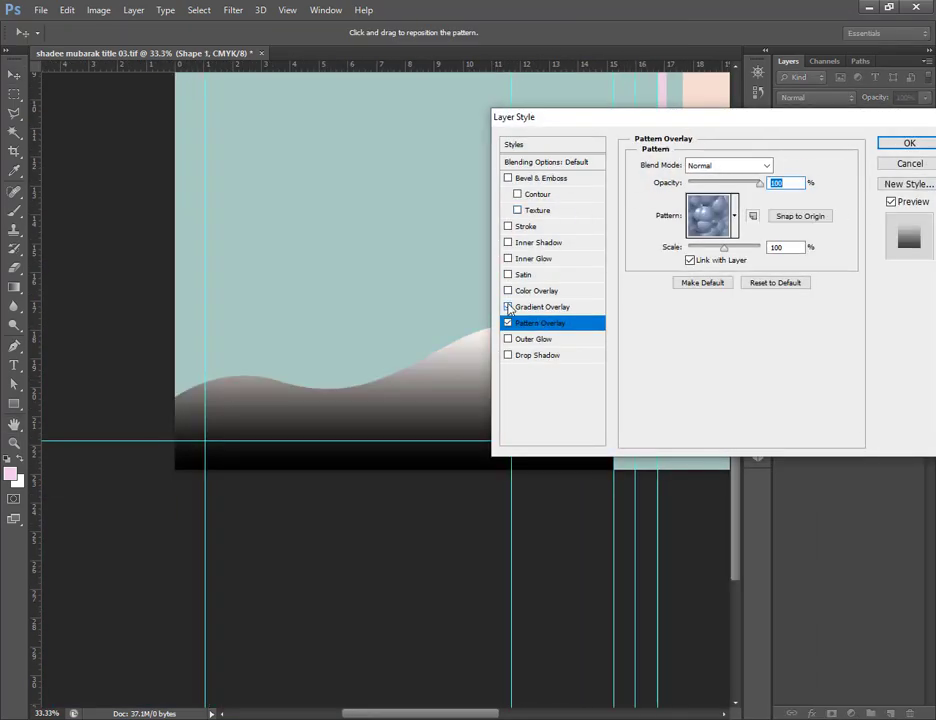
click(507, 306)
click(735, 215)
click(757, 260)
Set the lower shape's pattern overlay to 6% opacity, 35% scale and Difference blending, and apply the style.
double_click(783, 182)
text(6)
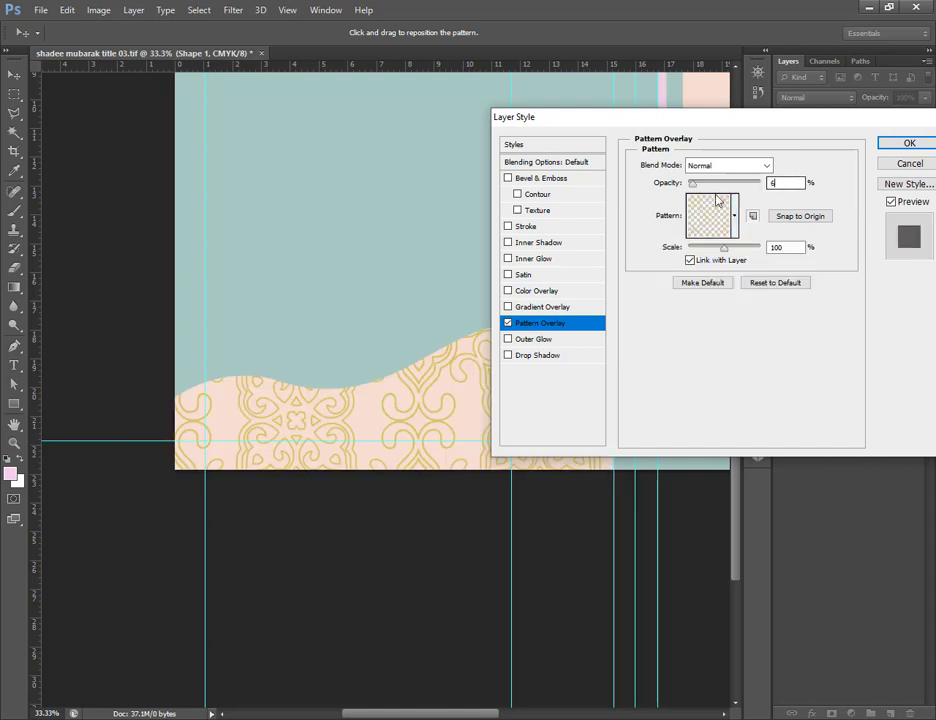
key(Tab)
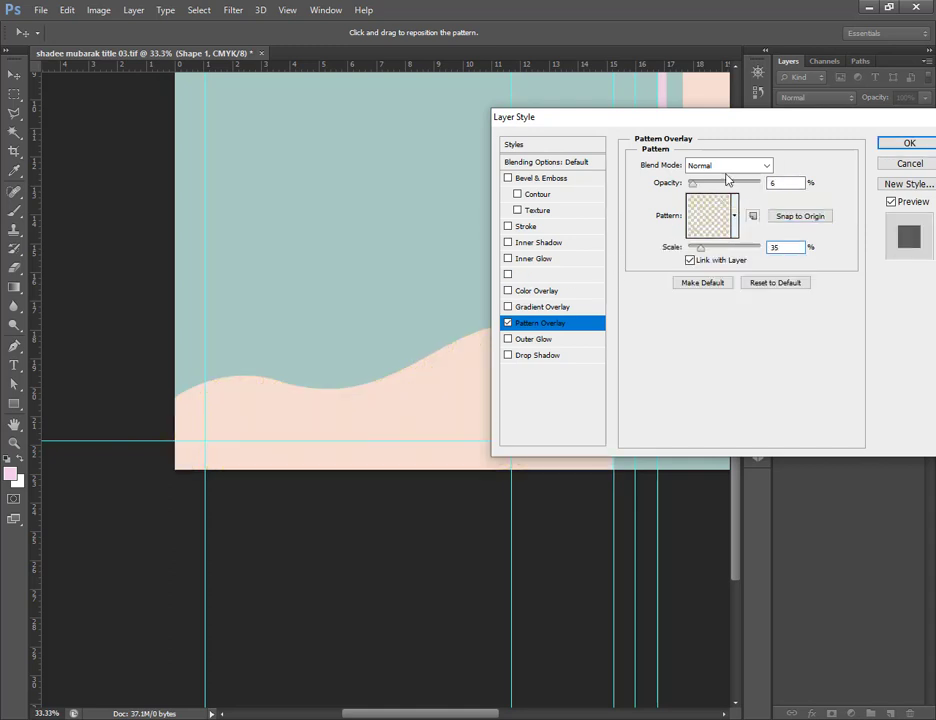
click(405, 412)
key(ctrl+plus)
key(ctrl+plus)
key(ctrl+plus)
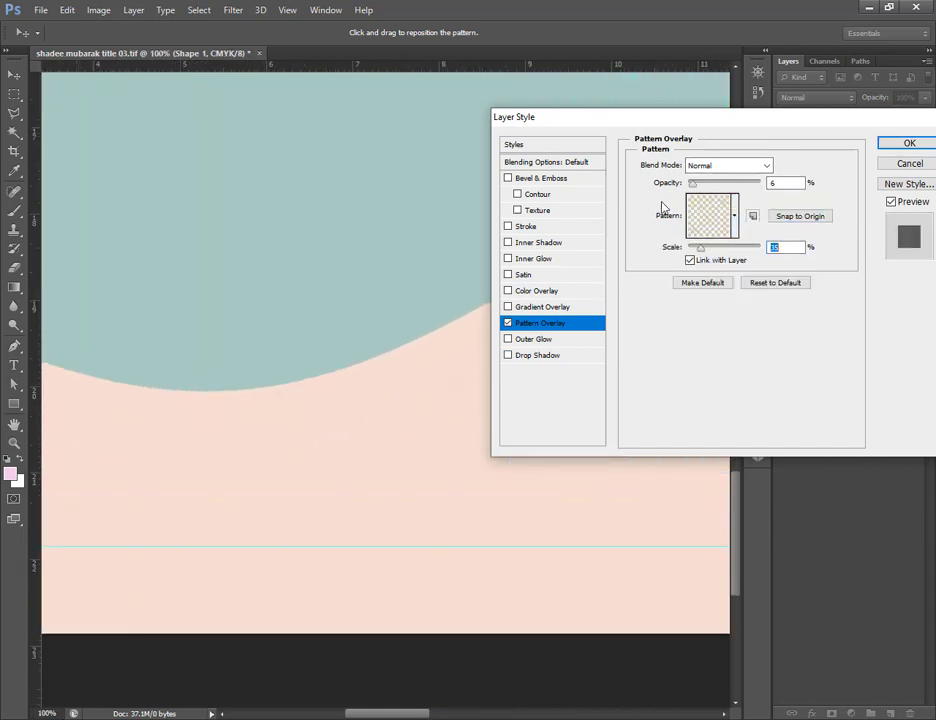
click(727, 165)
click(705, 450)
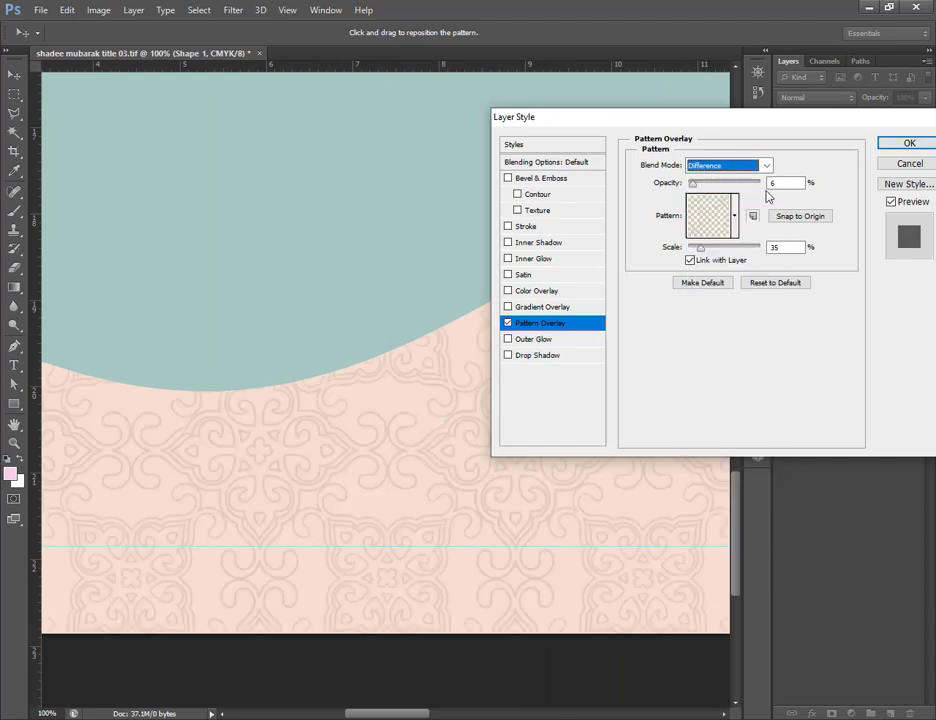
click(895, 145)
Duplicate the lower curved shape directly beneath the original and hide the copy's pattern overlay.
key(ctrl+minus)
key(ctrl+minus)
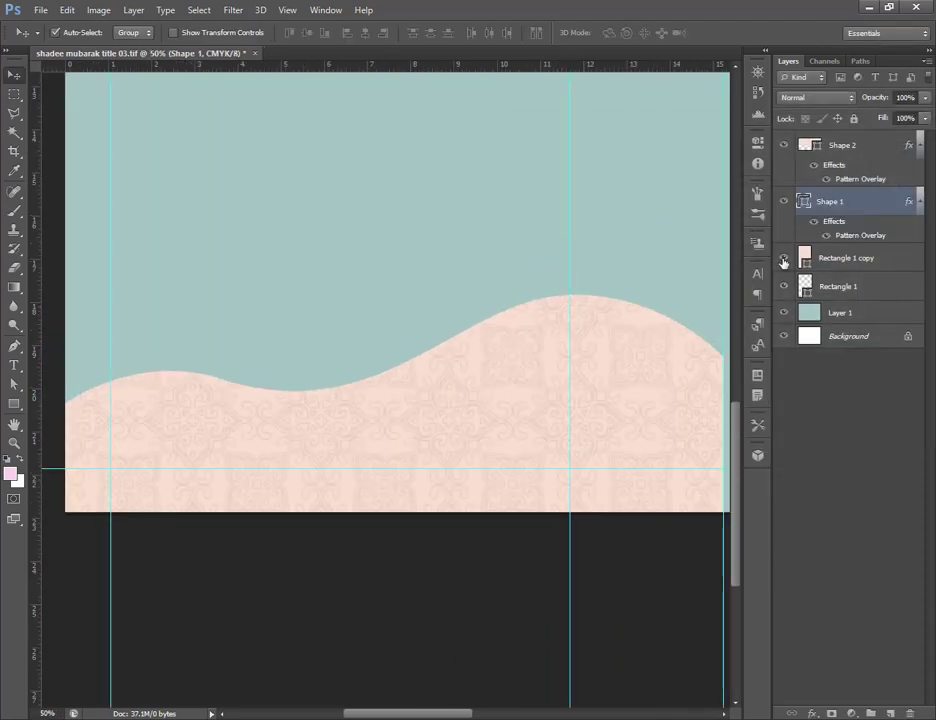
click(836, 149)
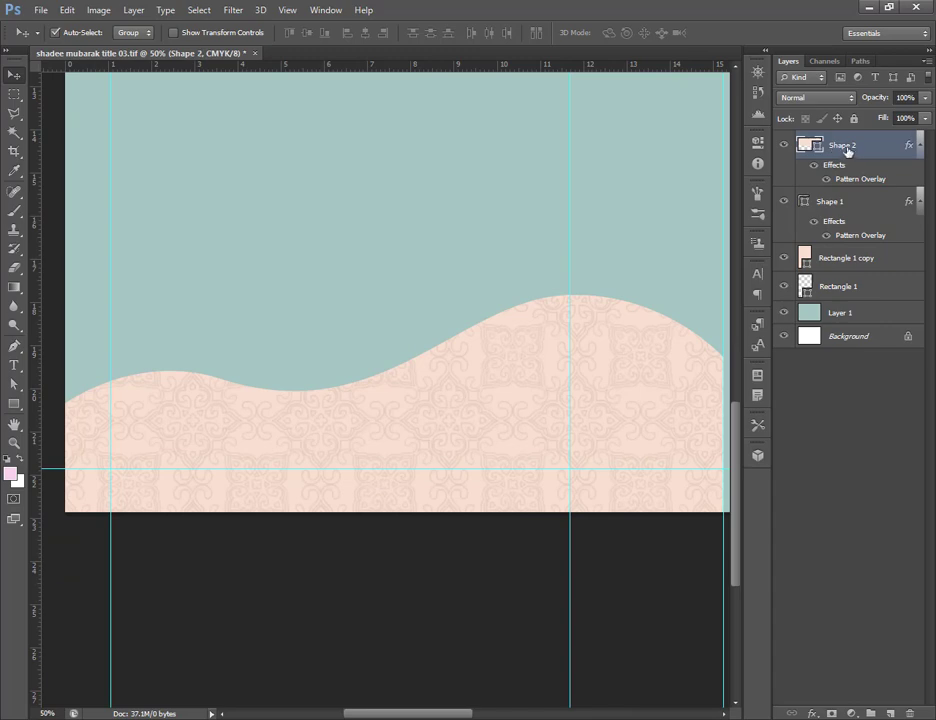
drag(834, 203, 891, 712)
drag(836, 261, 845, 287)
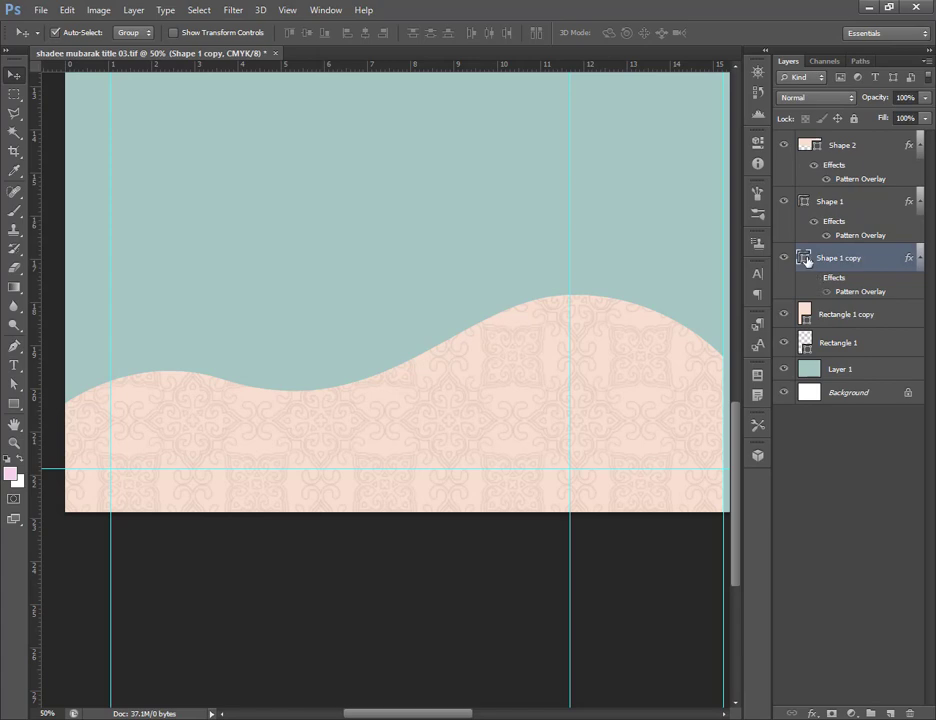
Recolor the lower shape's copy to #e1cabf, sampled from the darker pattern lines.
double_click(804, 258)
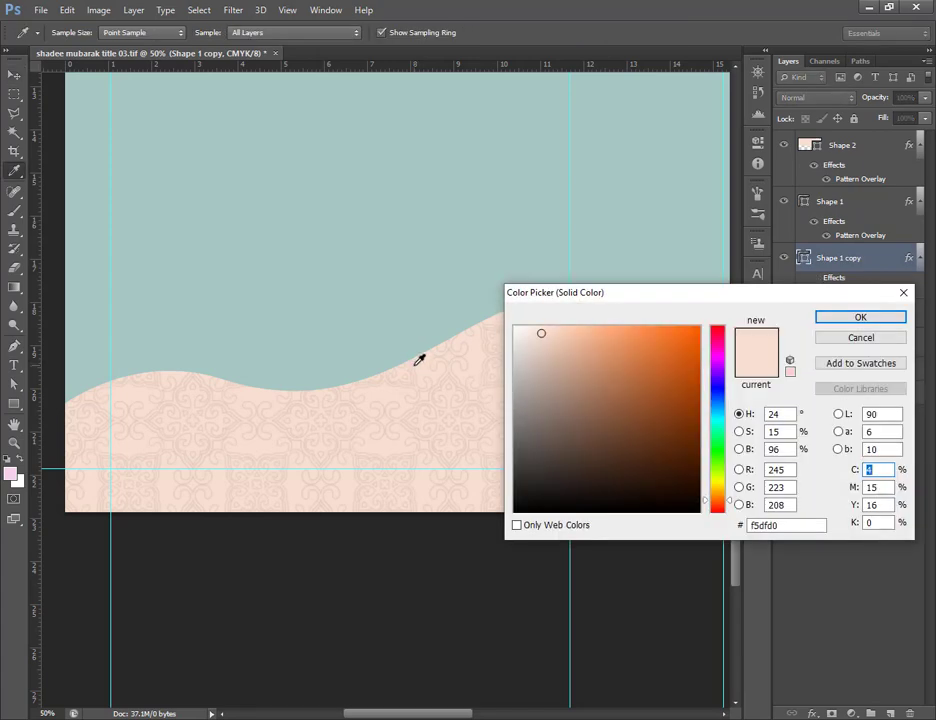
scroll(419, 360, up, 5)
click(410, 316)
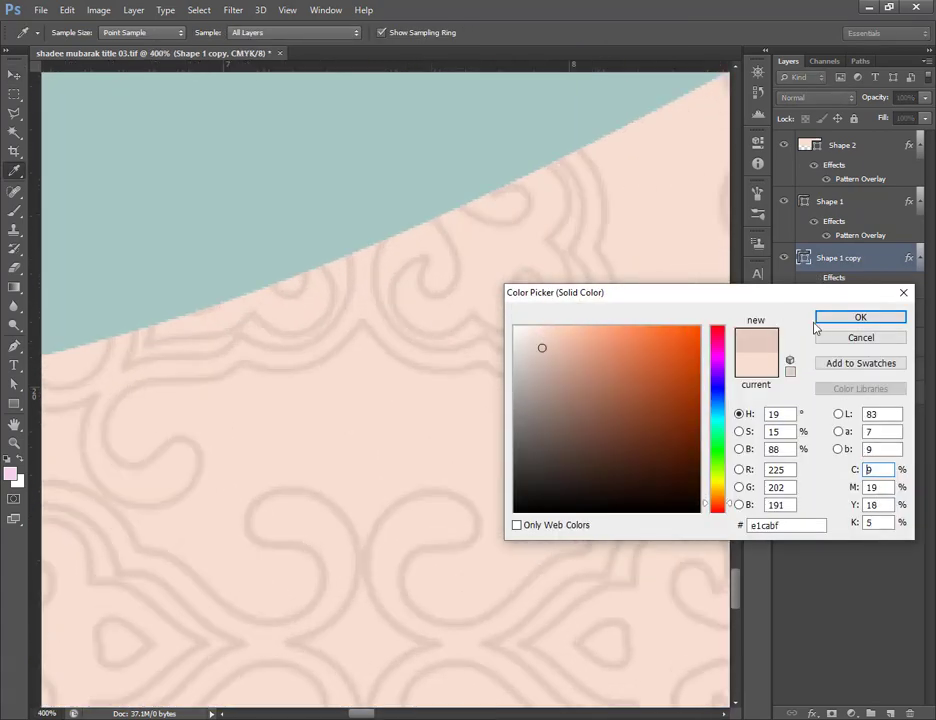
click(817, 320)
Move the darker copy slightly upward so it forms a thin border along the lower shape's wavy edge.
key(v)
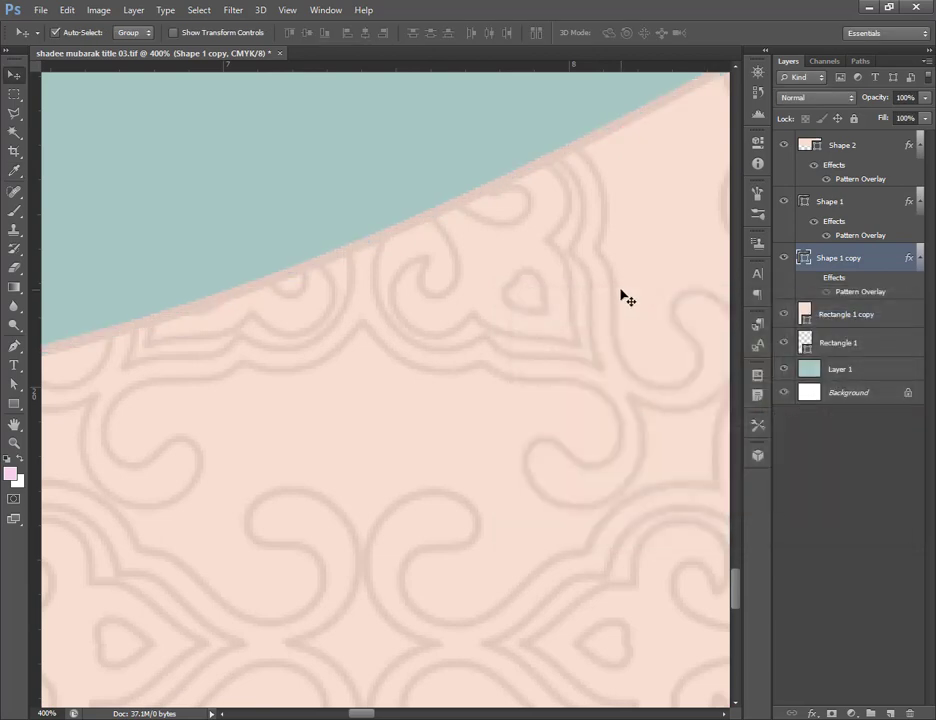
scroll(621, 297, down, 5)
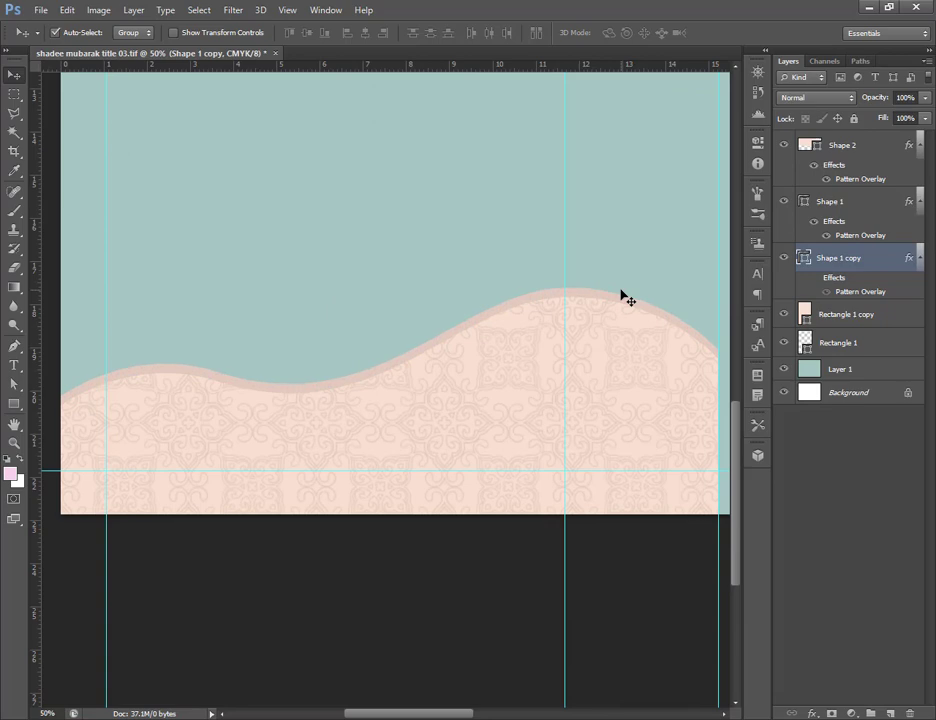
scroll(621, 297, down, 2)
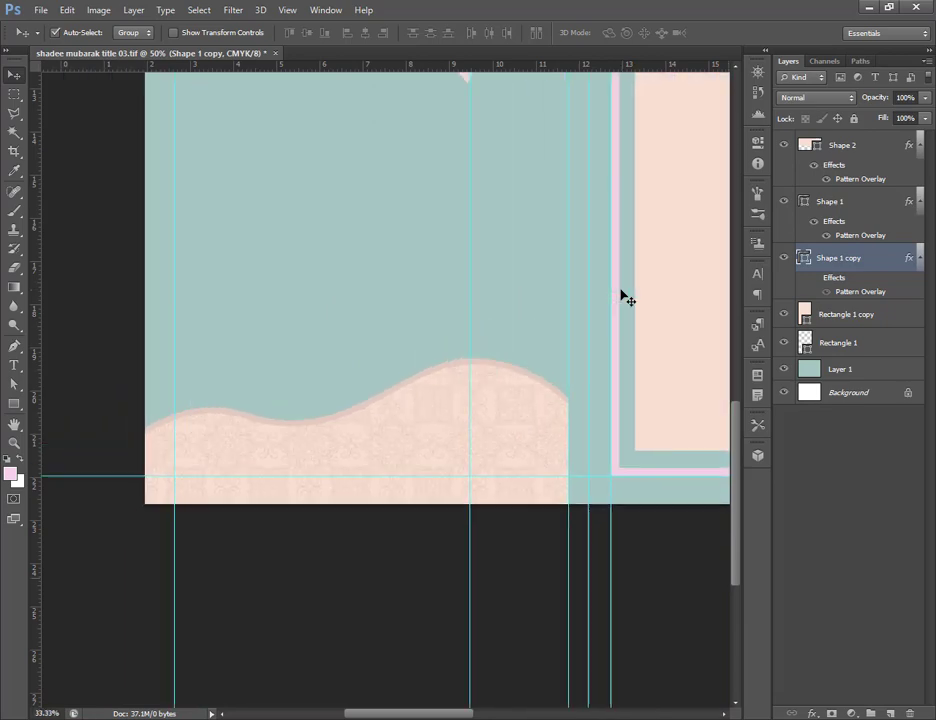
scroll(300, 343, up, 1)
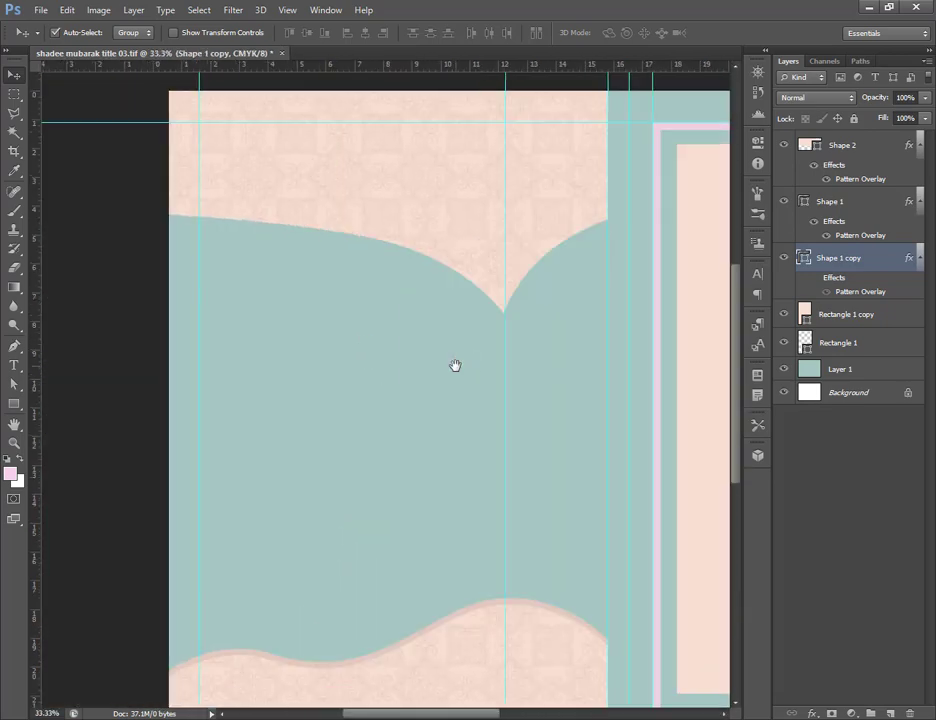
Duplicate the upper curved shape beneath the original with its effects hidden, and recolor the copy to the lower border's #e1cabf.
click(846, 143)
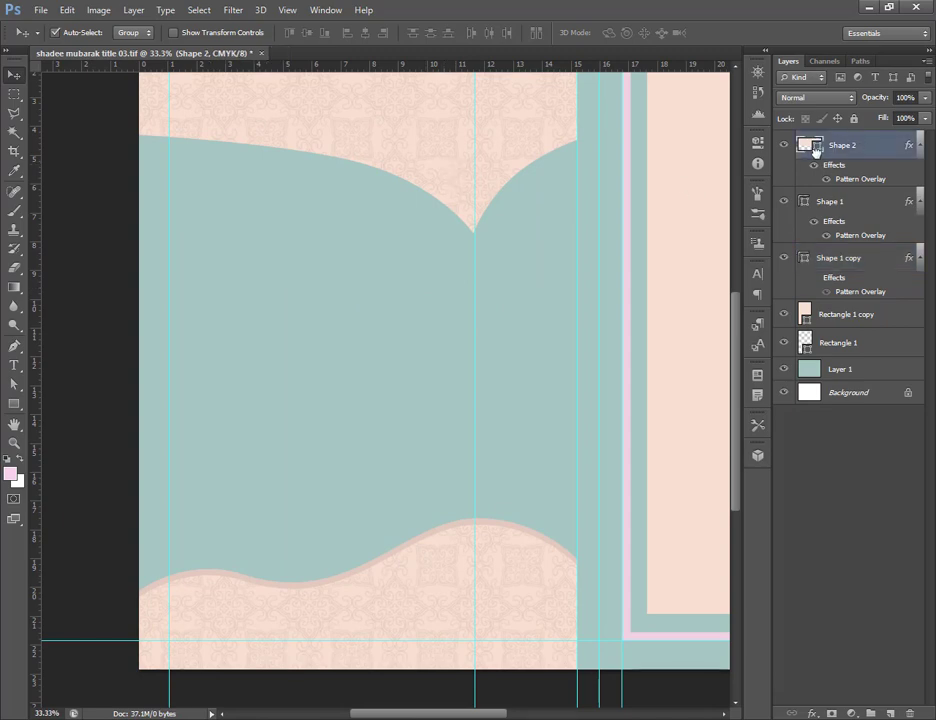
drag(846, 143, 827, 232)
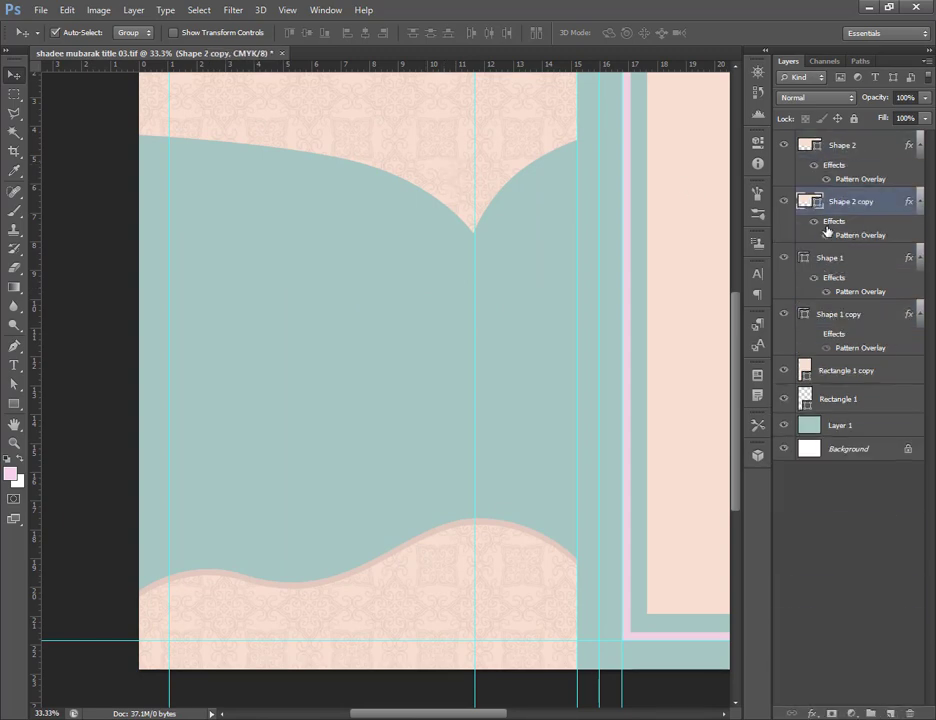
double_click(816, 204)
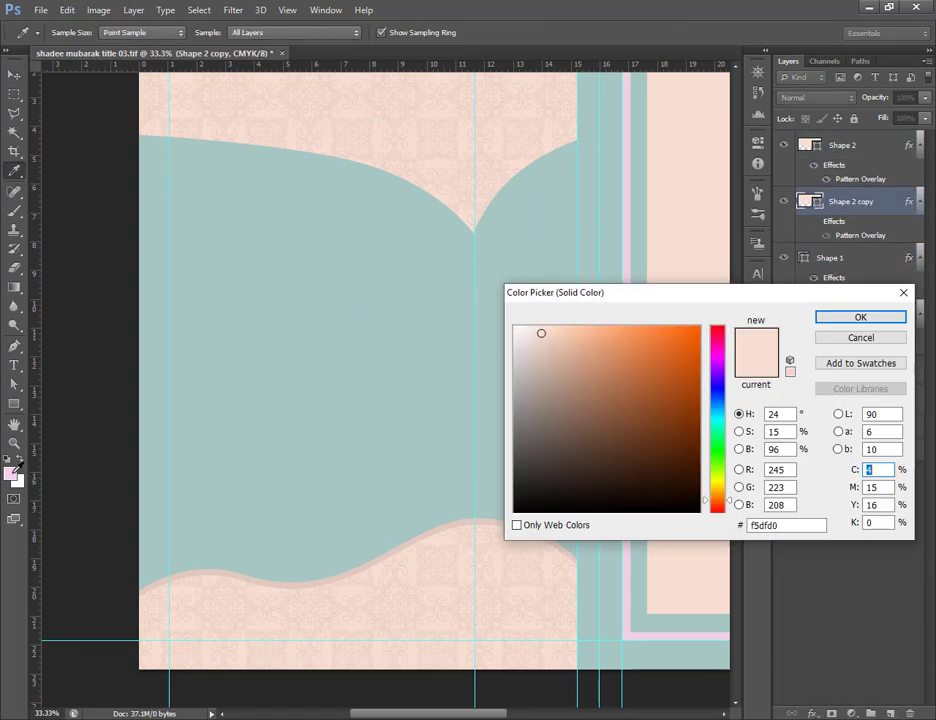
click(626, 200)
click(462, 518)
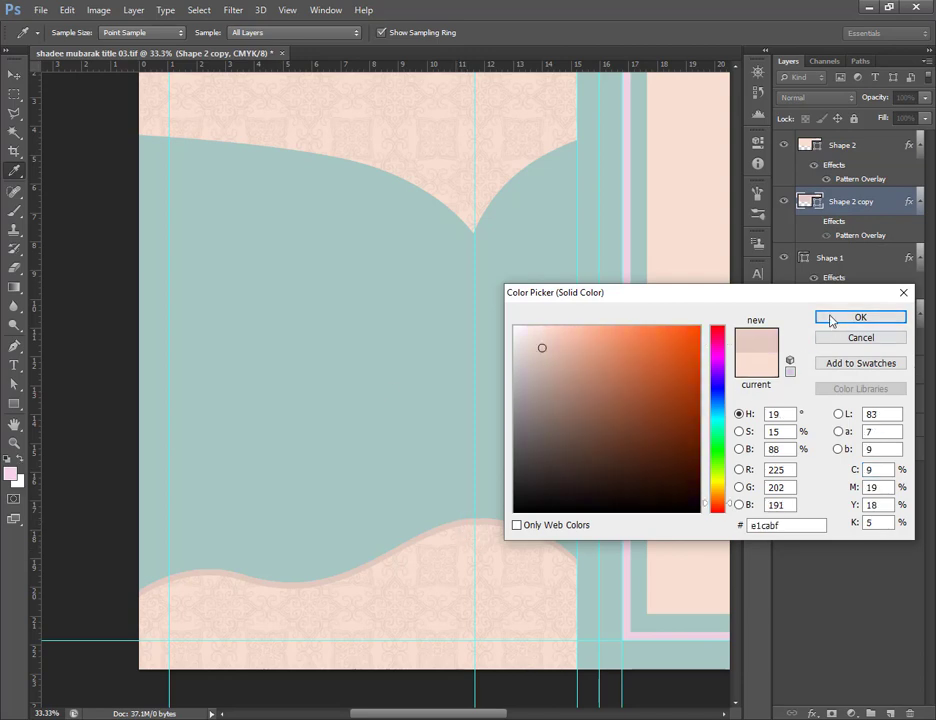
click(867, 321)
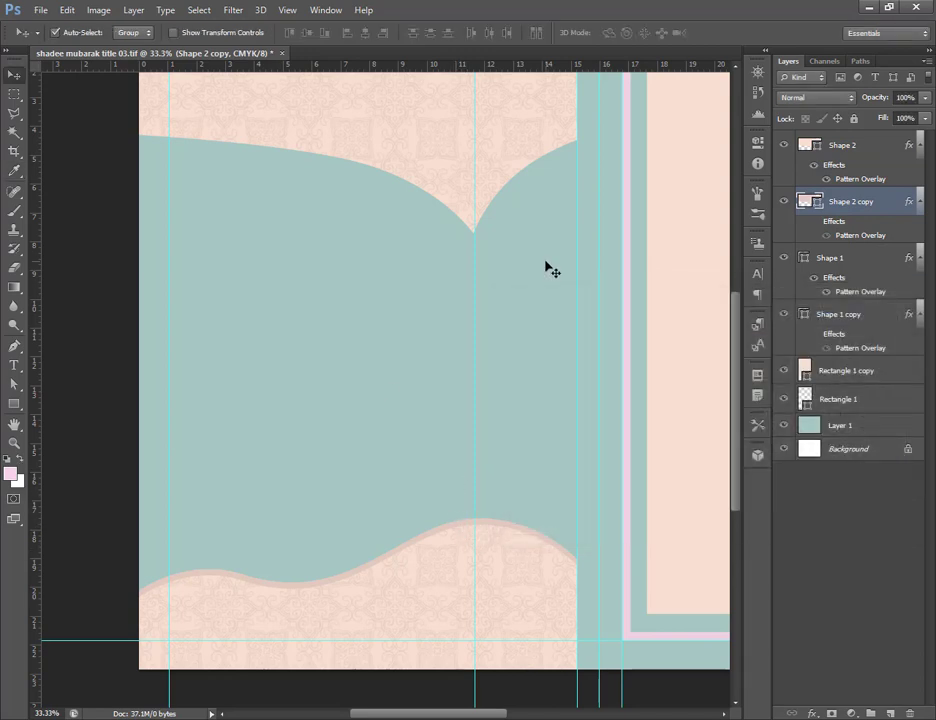
Nudge the upper shape's darker copy downward to form a thin border along its curved edge.
key(shift+Down)
key(shift+Down)
key(shift+Down)
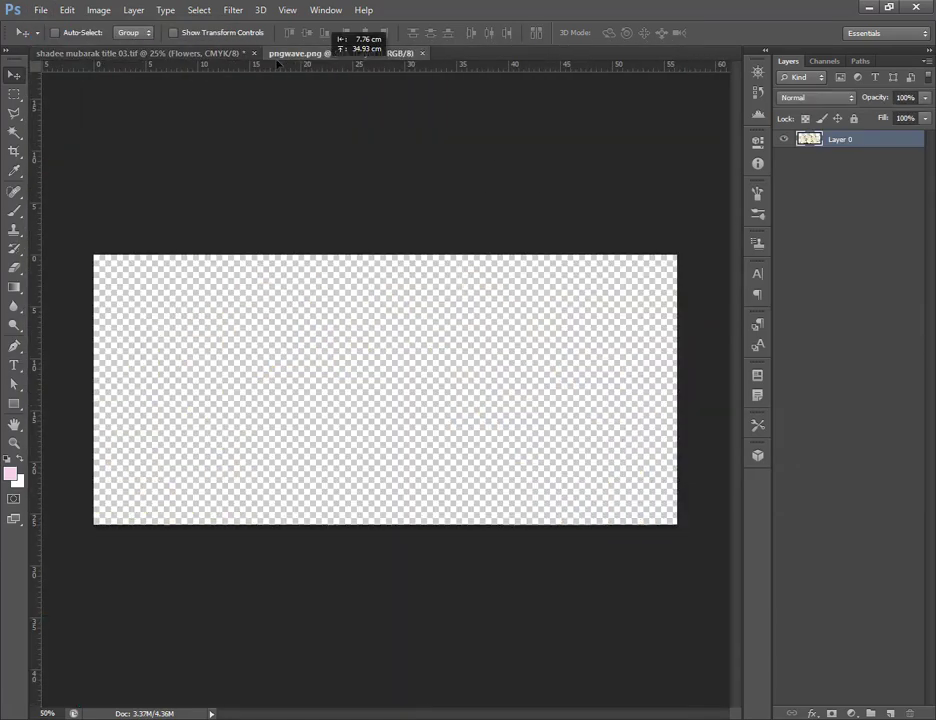
Bring the white roses from pngwave.png into the cover and scale them down behind the lower shape's wavy edge.
drag(330, 95, 205, 562)
key(ctrl+t)
drag(61, 468, 163, 516)
drag(204, 562, 139, 545)
drag(98, 499, 126, 512)
drag(178, 566, 167, 564)
key(Return)
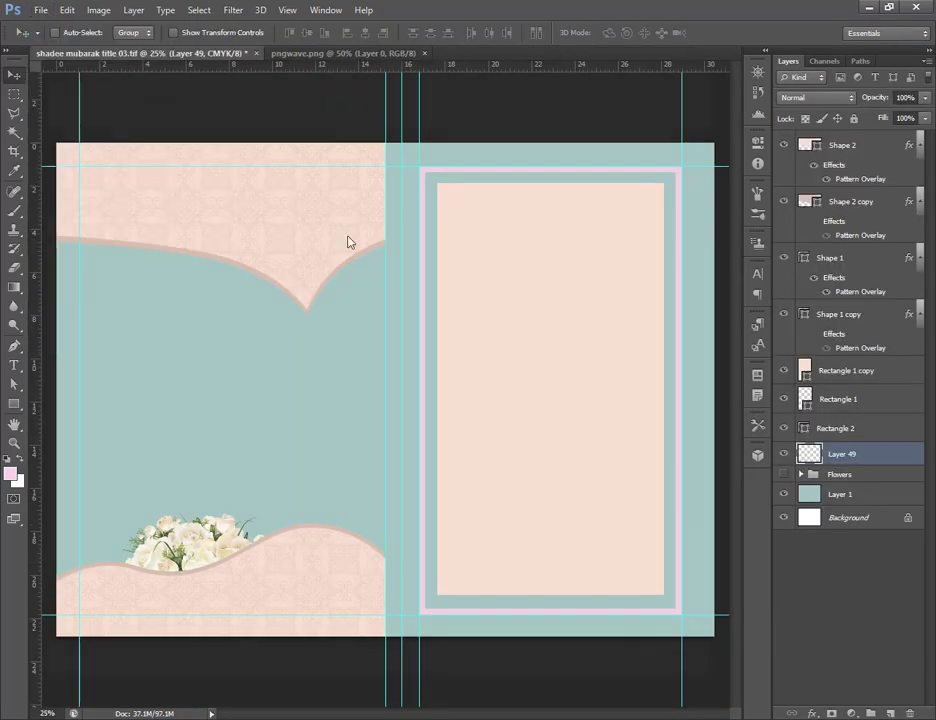
Open rose_PNG66932.png and rose_PNG66945.png, and bring both rose images into the cover.
key(ctrl+o)
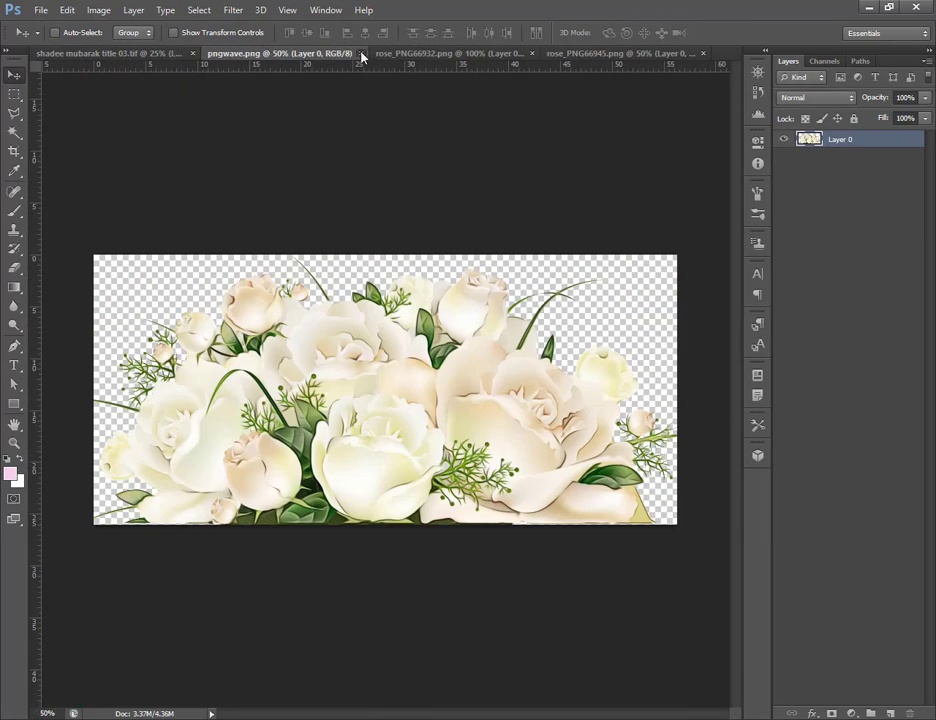
click(360, 56)
drag(300, 290, 170, 200)
drag(172, 198, 205, 367)
click(453, 54)
click(400, 54)
drag(305, 175, 220, 320)
Scale down the red rose heart and position it over the back cover's teal area, hiding the small rose cluster on Layer 50.
key(ctrl+t)
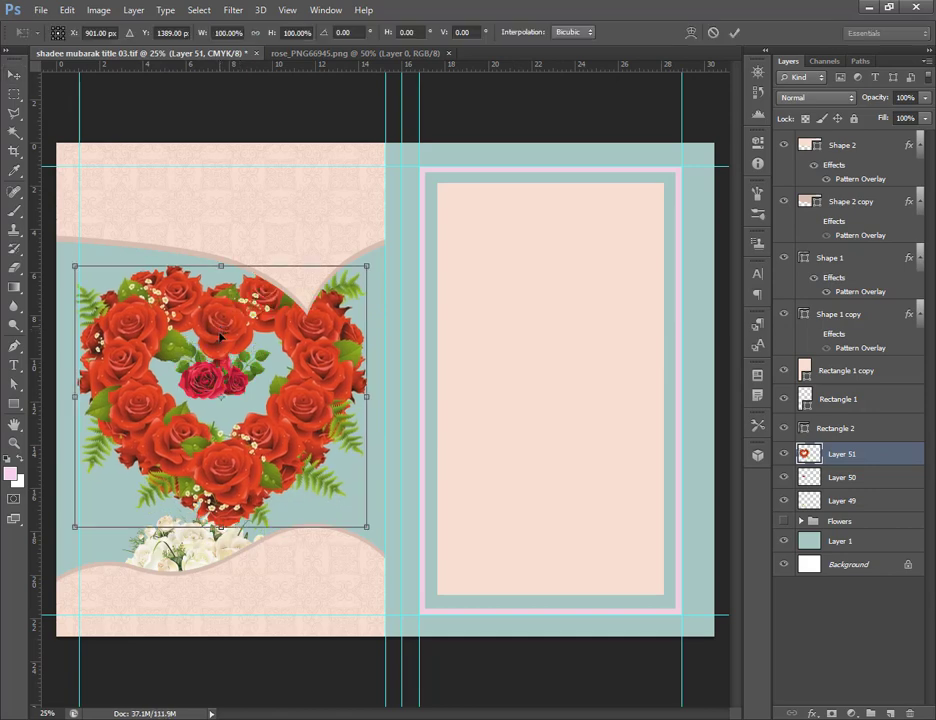
drag(368, 526, 236, 412)
drag(229, 346, 292, 388)
key(Return)
click(784, 478)
drag(235, 401, 174, 349)
key(ctrl+t)
drag(154, 317, 190, 271)
key(Return)
Hide the red rose heart layer and close rose_PNG66945.png.
click(782, 520)
click(784, 454)
click(420, 54)
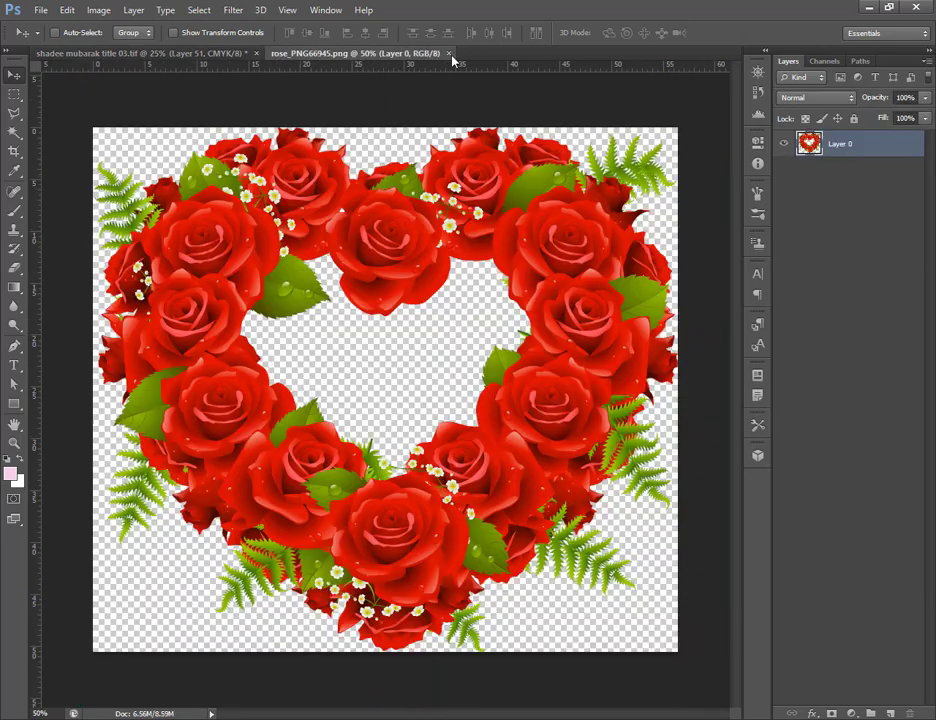
click(449, 54)
Try the roses from rose_PNG66856.png on the back cover, resizing and moving them, and delete them.
key(ctrl+o)
double_click(312, 395)
drag(335, 314, 154, 300)
drag(154, 300, 198, 352)
key(ctrl+t)
drag(257, 404, 294, 439)
key(Return)
drag(208, 350, 148, 330)
key(Delete)
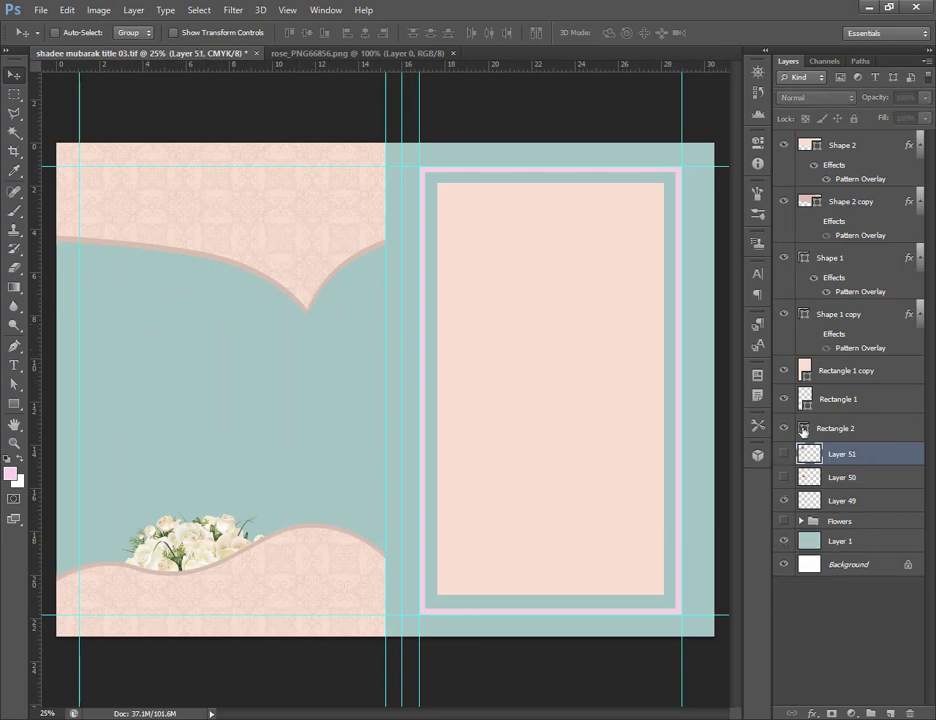
Delete the white roses on Layer 49 and show the Flowers group across the background.
click(801, 521)
click(801, 521)
click(785, 521)
click(785, 521)
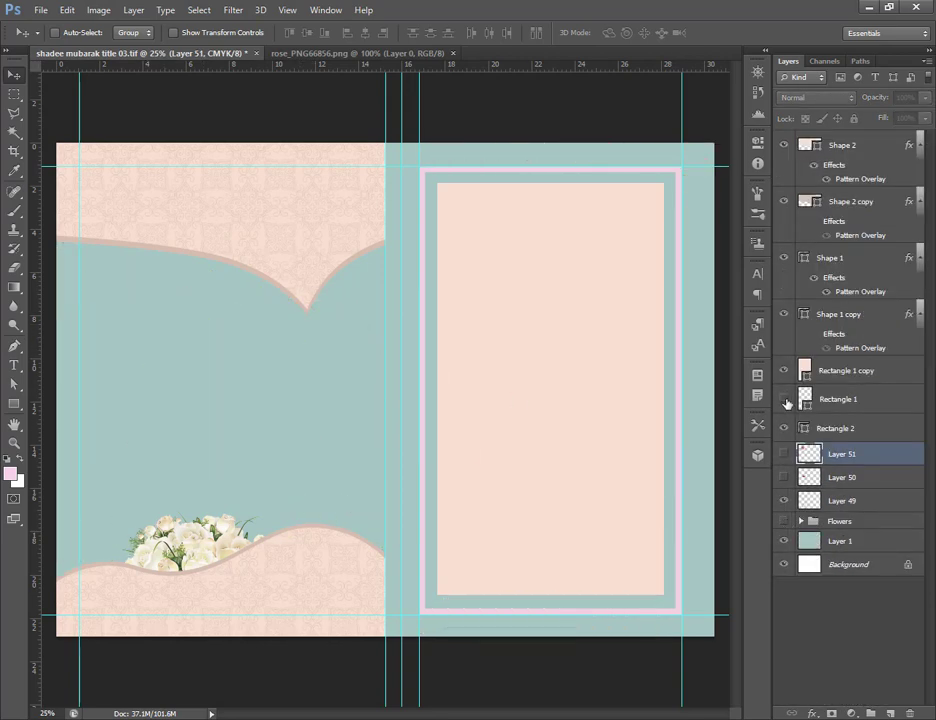
click(839, 501)
key(Delete)
click(801, 497)
click(785, 497)
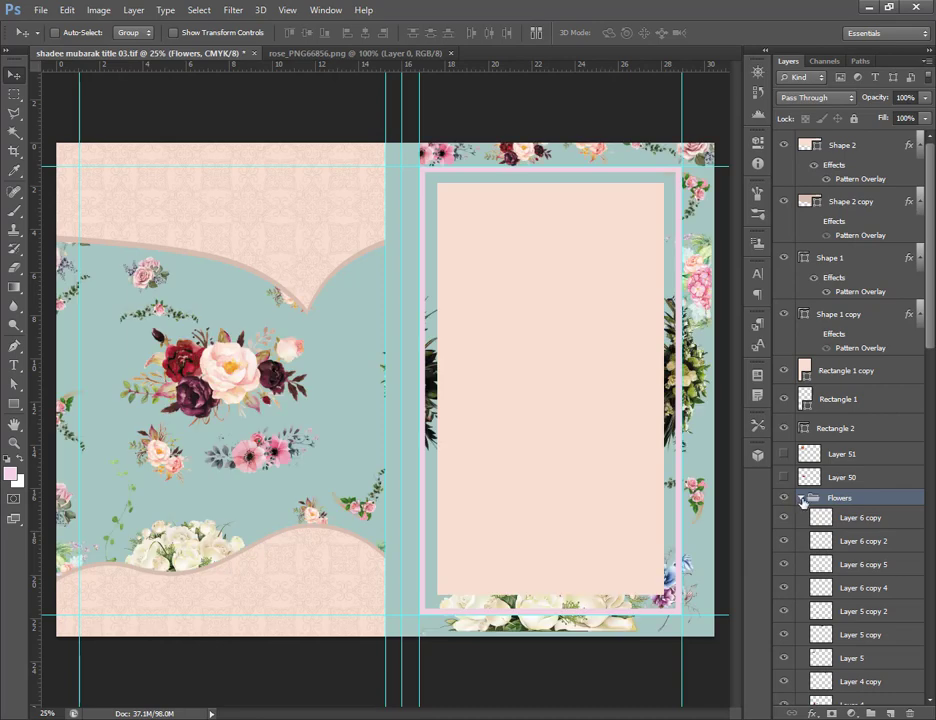
click(801, 497)
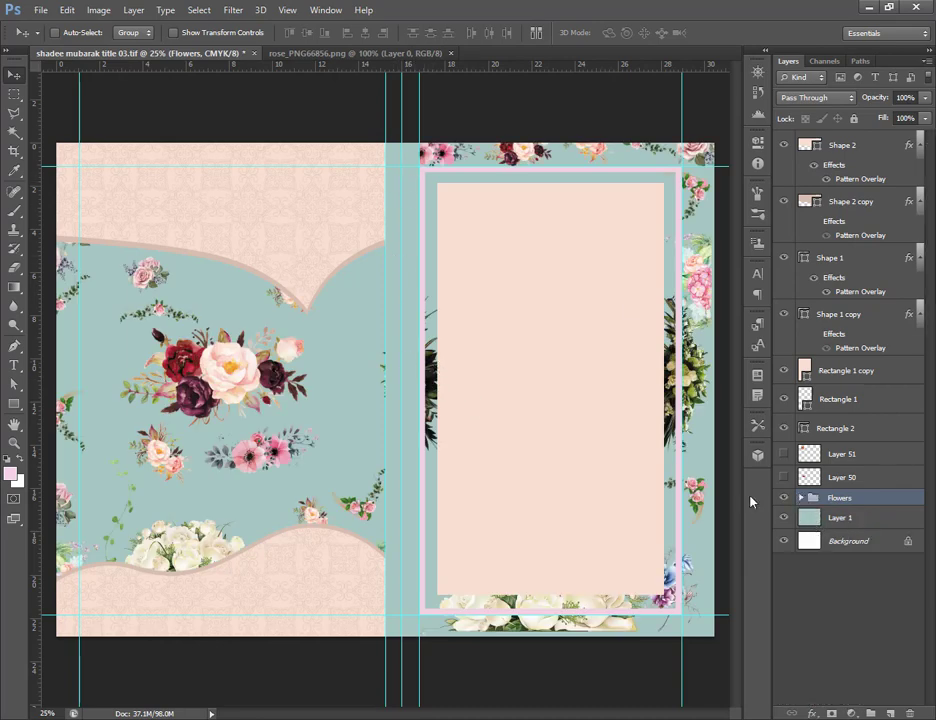
Turn on automatic layer selection and delete the plain teal Rectangle 2 strip along the spine.
click(57, 33)
click(397, 226)
key(Delete)
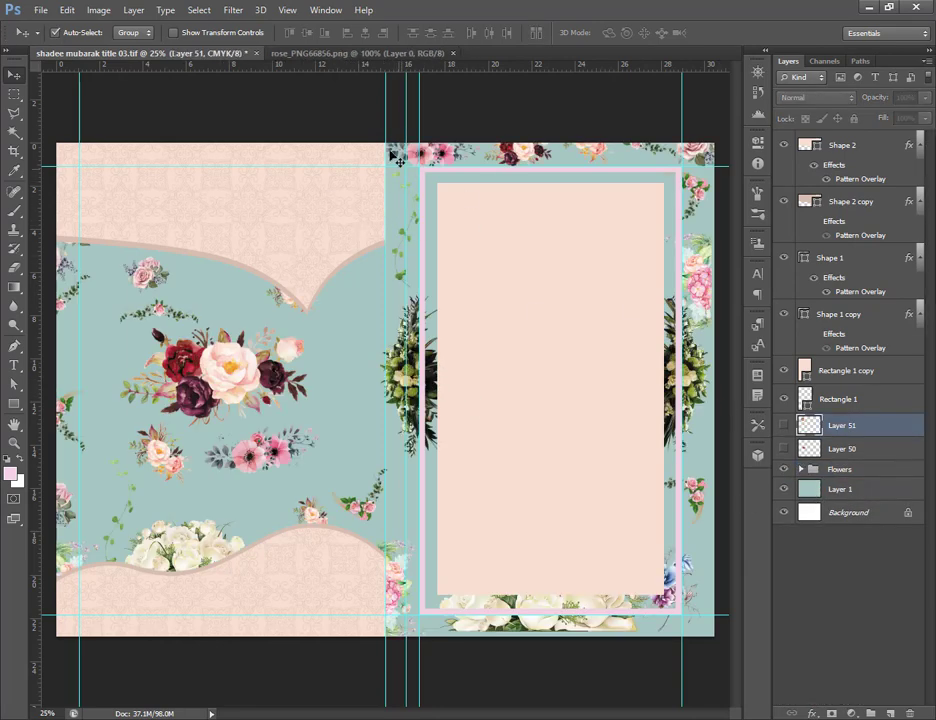
Draw a full-height rectangle about 184 × 2740 px between the back cover's edge and the front frame, and fill it with the background teal.
click(14, 403)
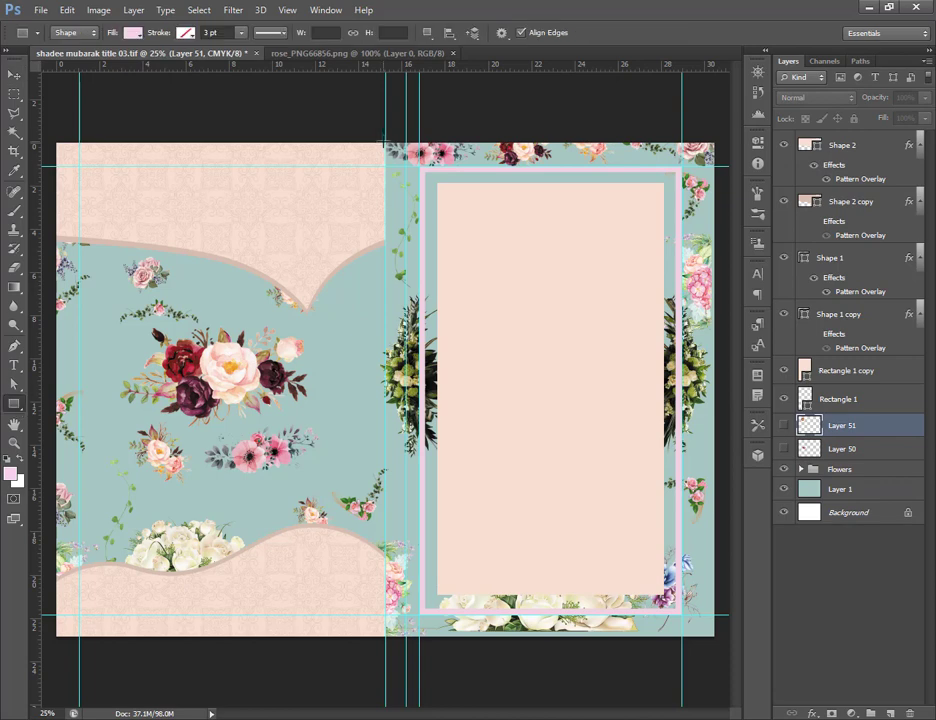
mouse_move(384, 143)
mouse_down()
mouse_move(418, 464)
mouse_move(420, 638)
mouse_up()
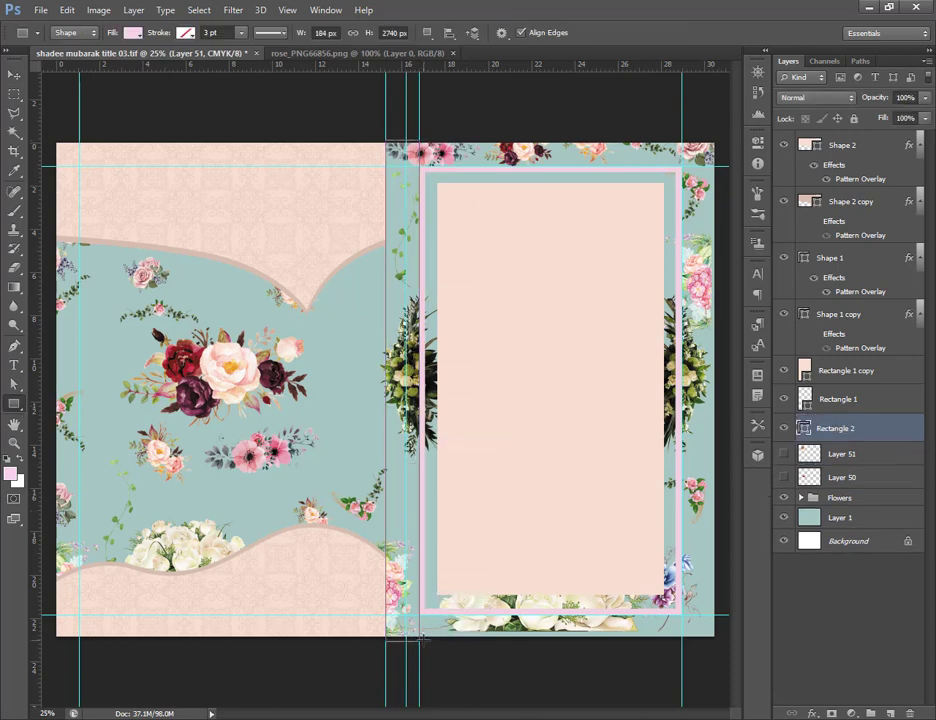
click(132, 33)
click(66, 102)
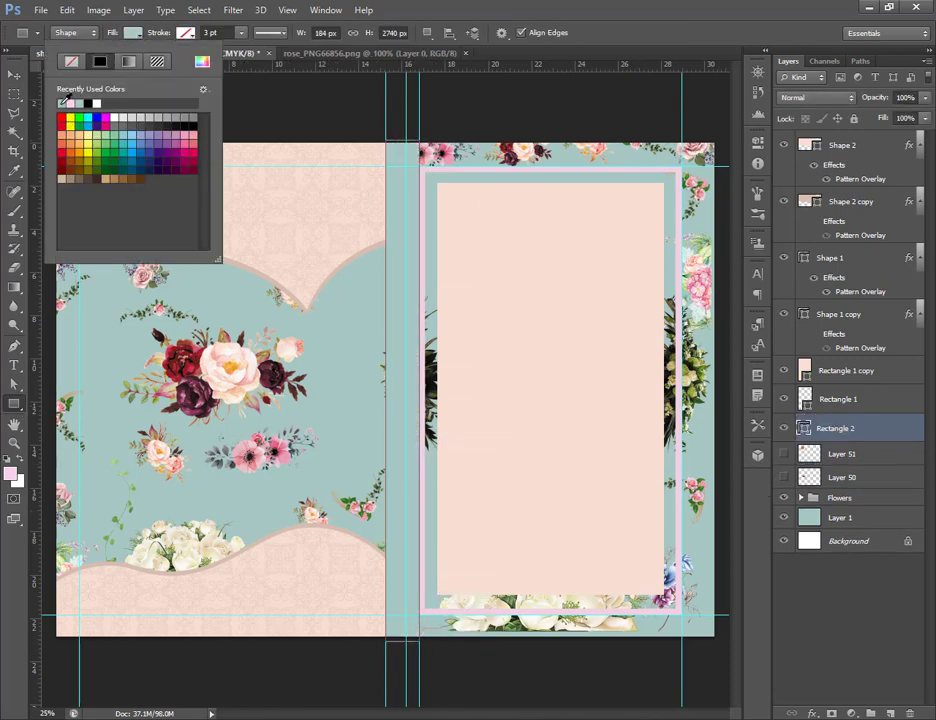
click(135, 33)
key(v)
click(408, 235)
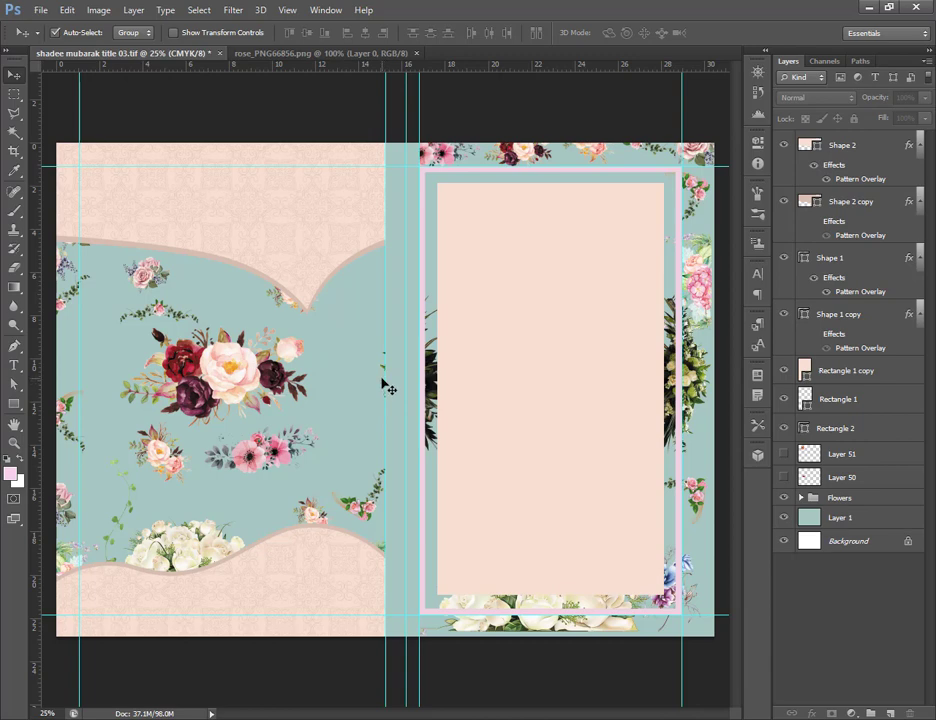
Lower the fill of the Flowers group to 15%.
click(240, 374)
click(925, 118)
drag(914, 133, 873, 138)
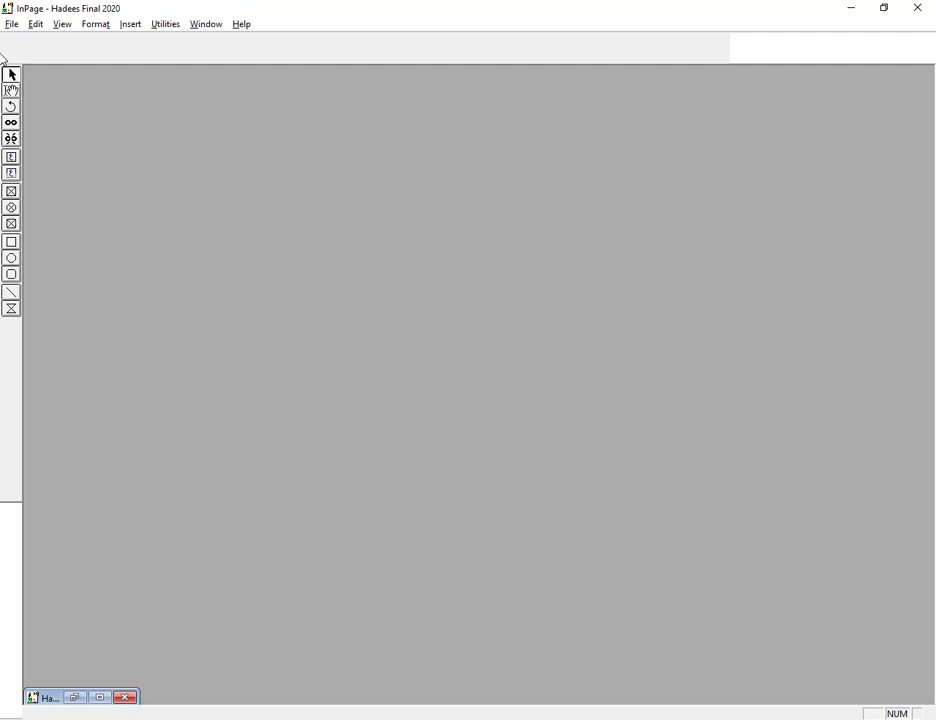
Switch to InPage and create a new document with the title شادی مبارک set at 60 pt.
key(ctrl+n)
key(Return)
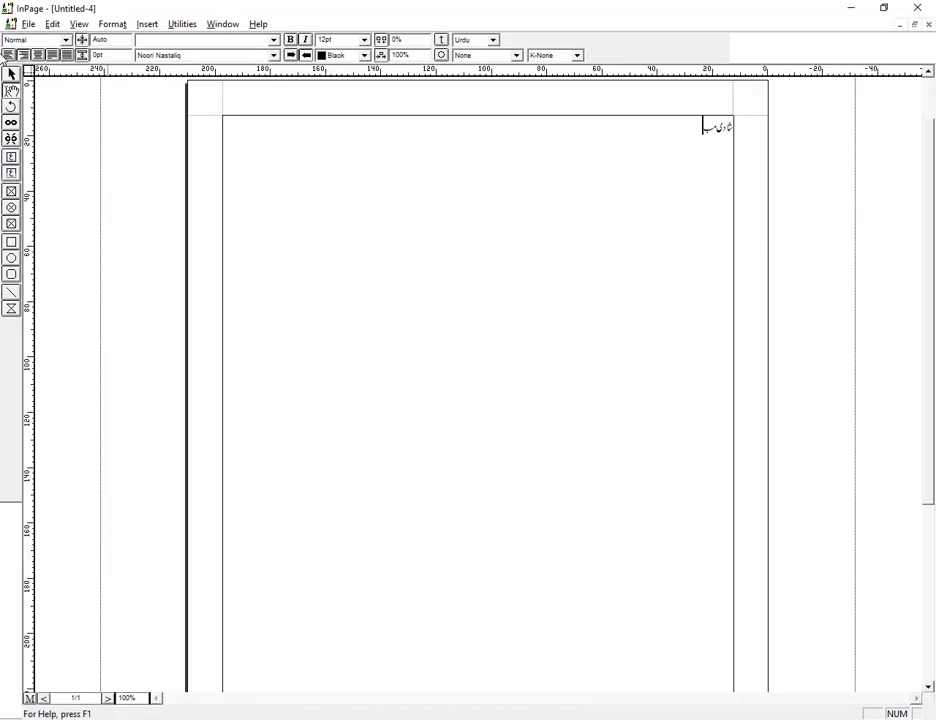
key(ctrl+a)
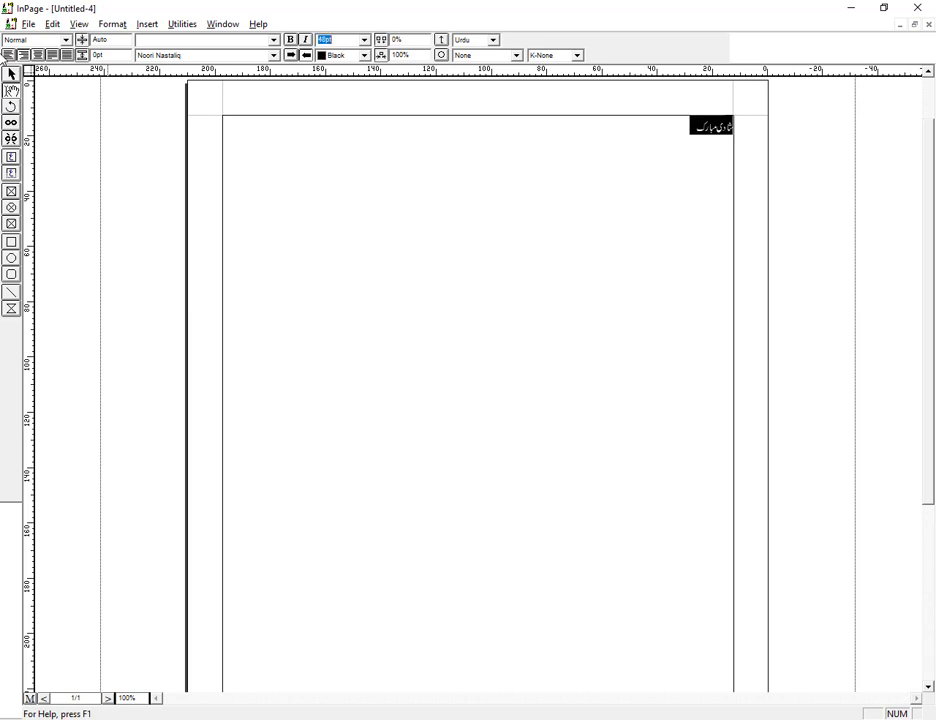
key(Return)
key(Return)
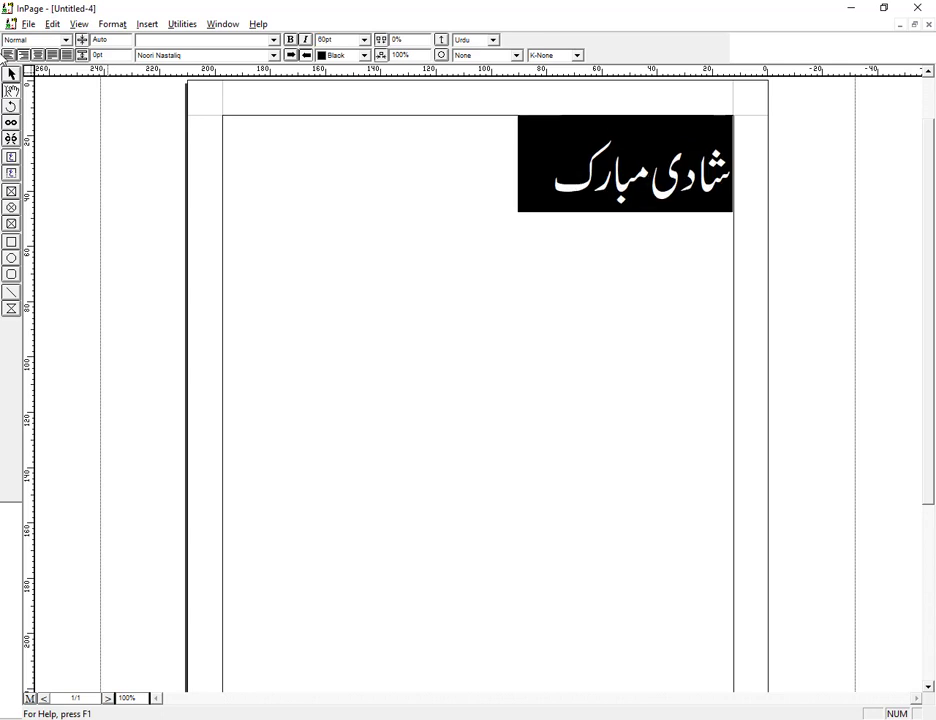
Set up a page export in EPS format, saving into the EPS folder on the Desktop.
click(11, 74)
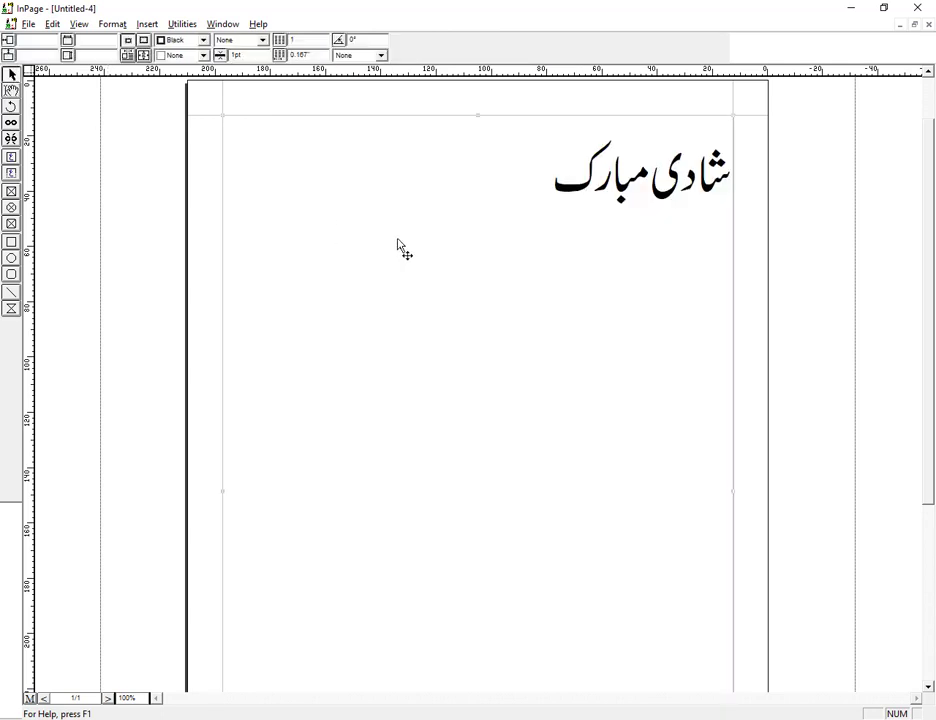
click(28, 24)
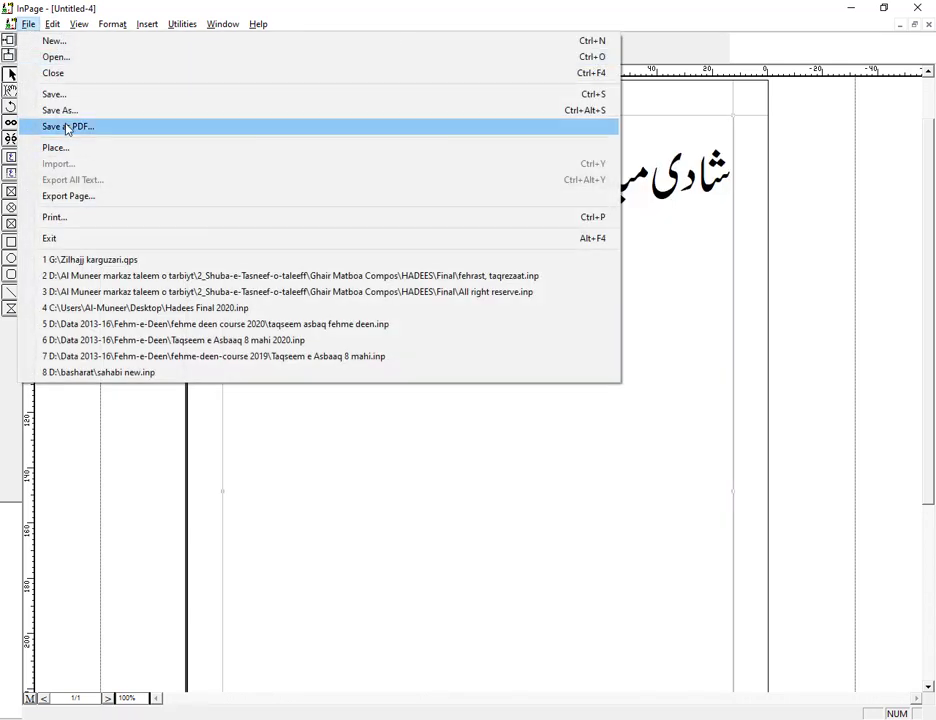
click(66, 196)
click(607, 306)
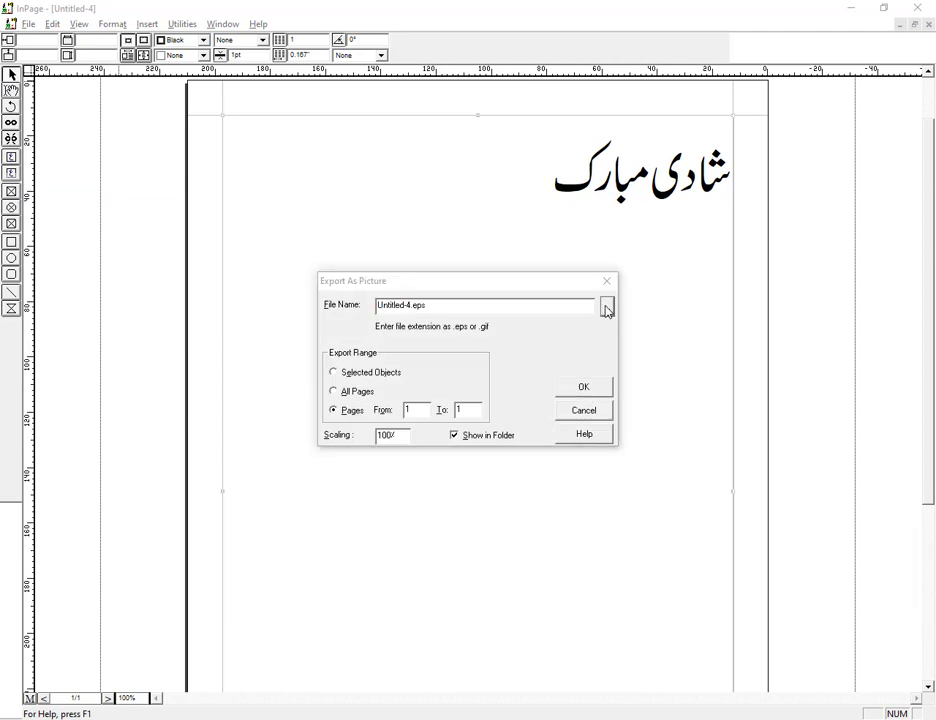
click(302, 315)
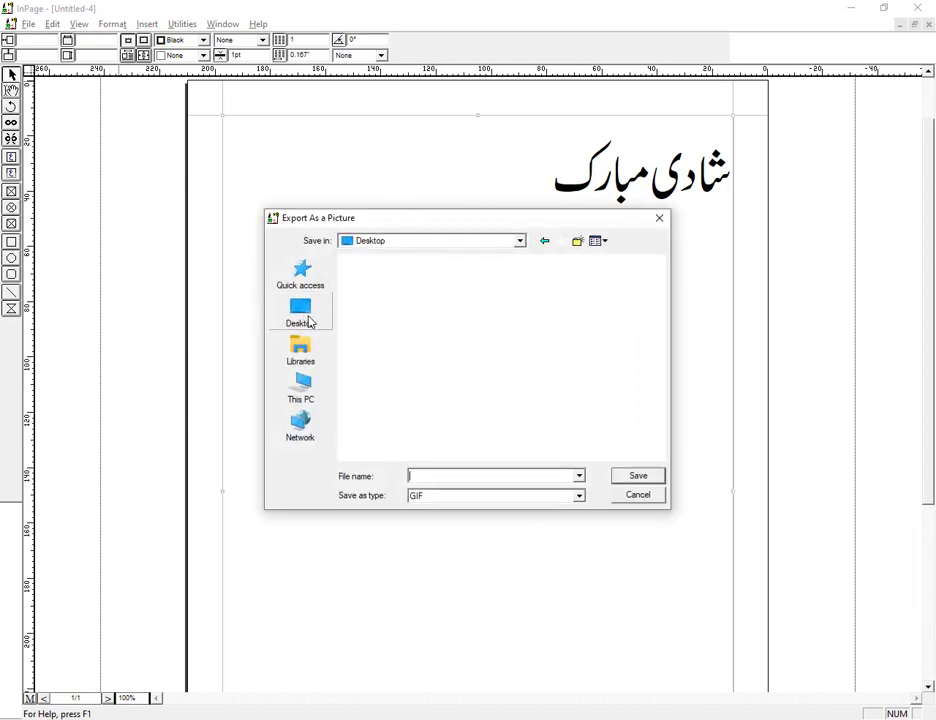
click(400, 392)
click(393, 392)
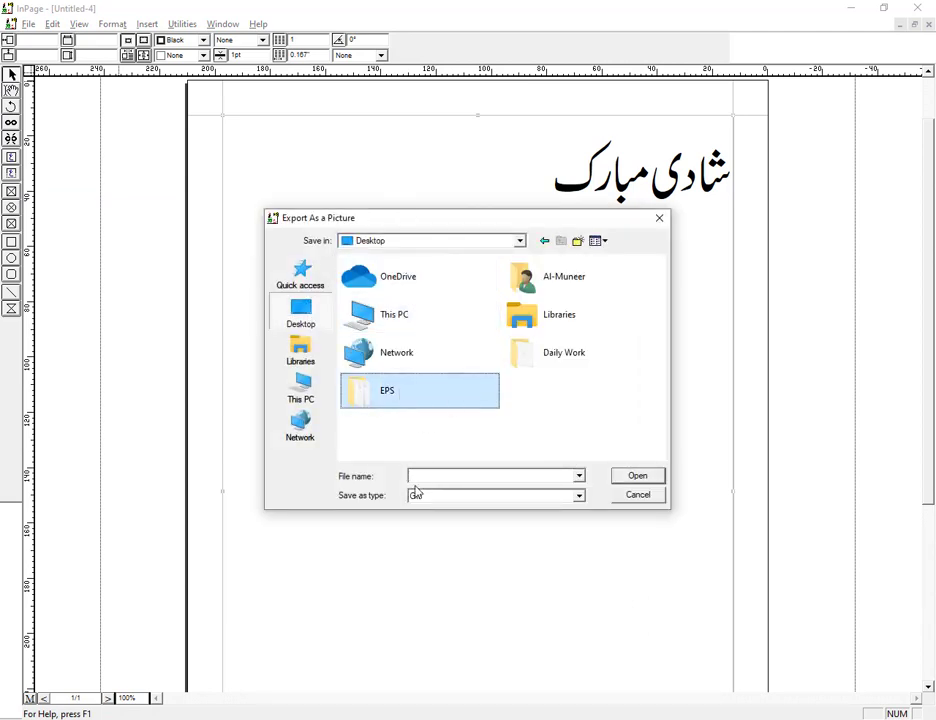
click(367, 388)
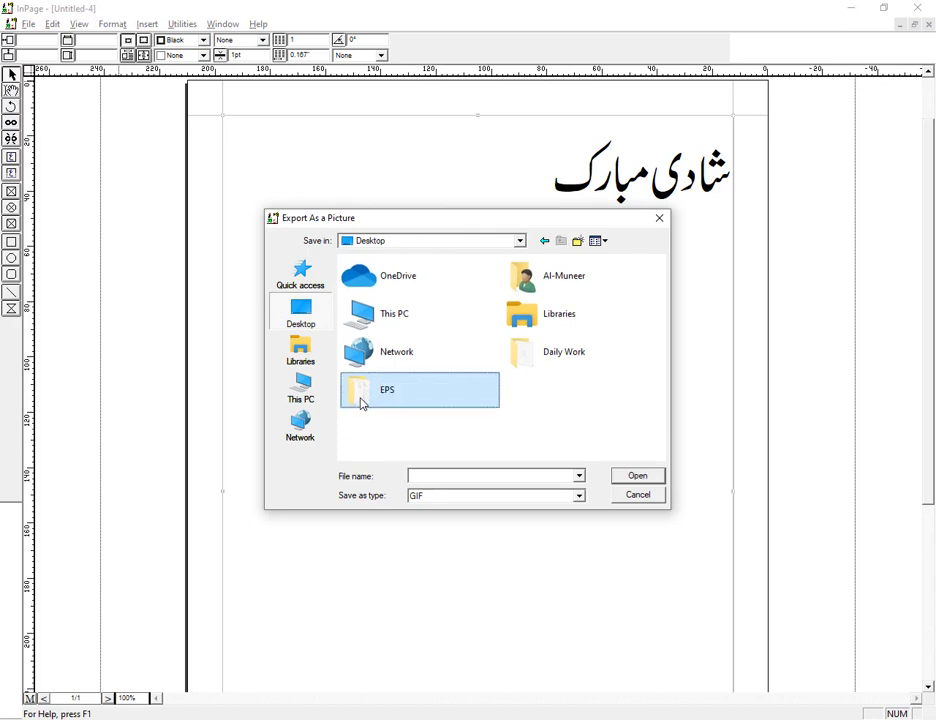
double_click(362, 403)
click(425, 496)
click(426, 520)
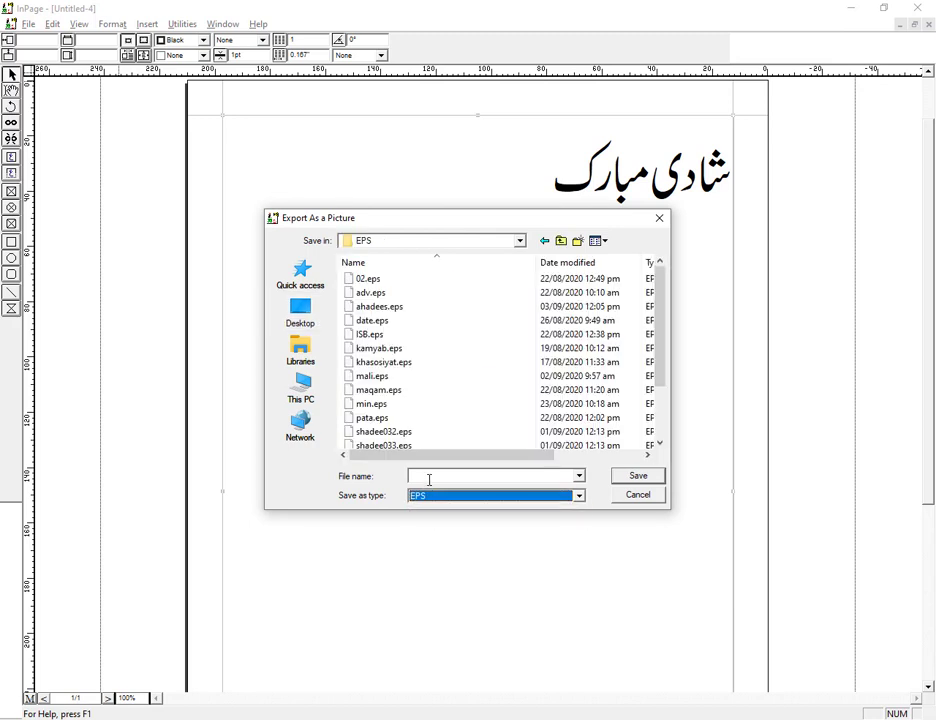
Name the export shadee 03 and export page 1 as a picture.
click(427, 477)
text(sha)
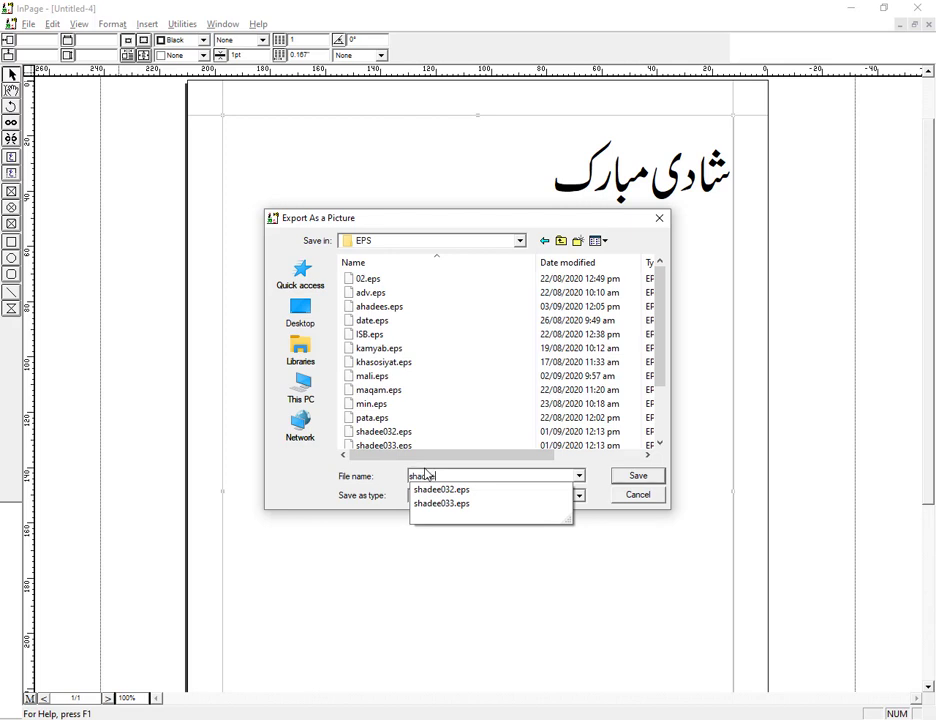
text(de)
key(Return)
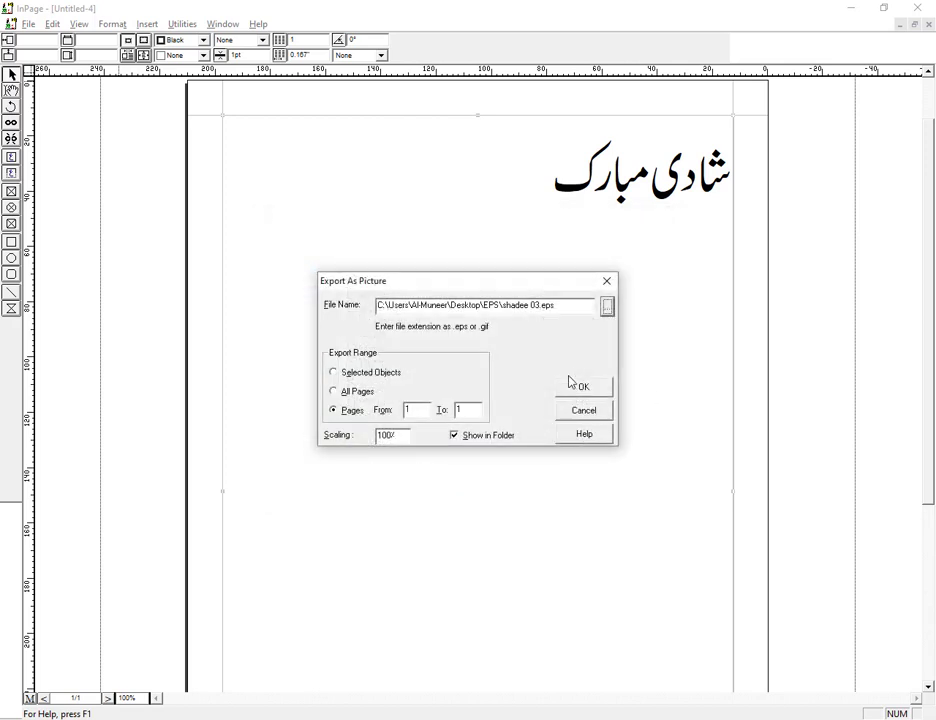
click(577, 389)
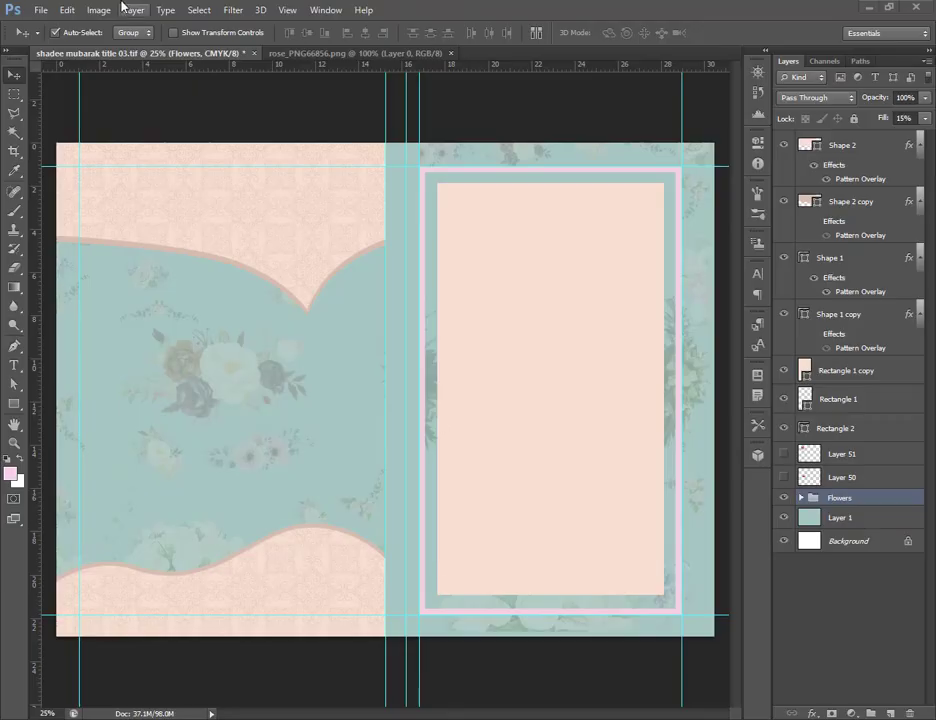
Switch to Photoshop, open shadee 03.eps in CMYK at 300 pixels/inch and bring its title text into the cover.
click(41, 10)
click(52, 40)
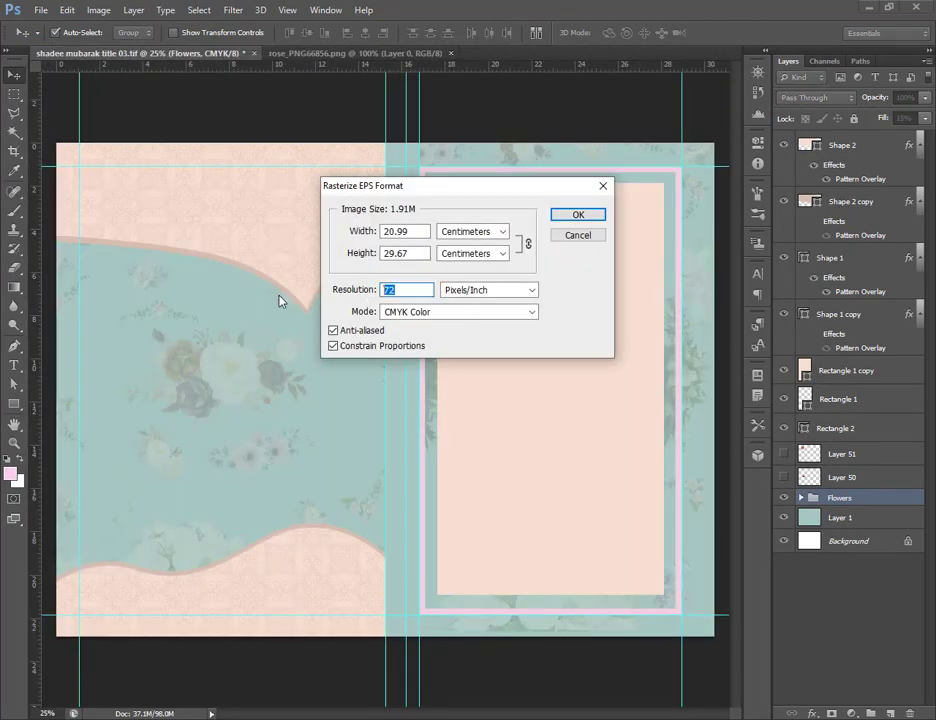
text(300)
key(Return)
key(m)
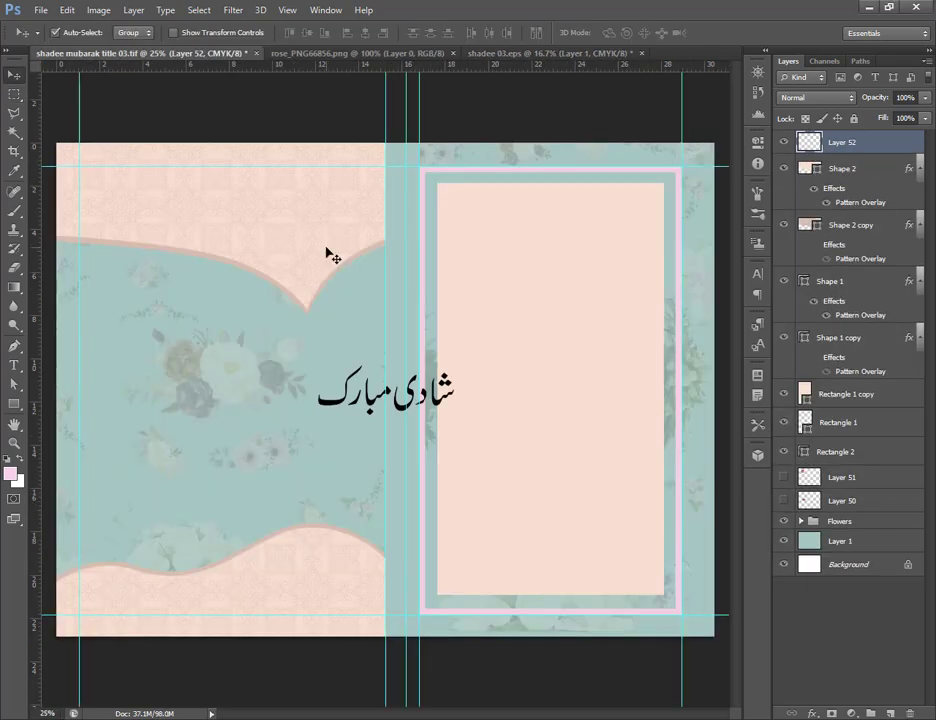
Enlarge the شادی مبارک title to about 150% and place it on the back cover's upper patterned shape.
key(ctrl+t)
drag(333, 410, 175, 218)
drag(296, 233, 326, 253)
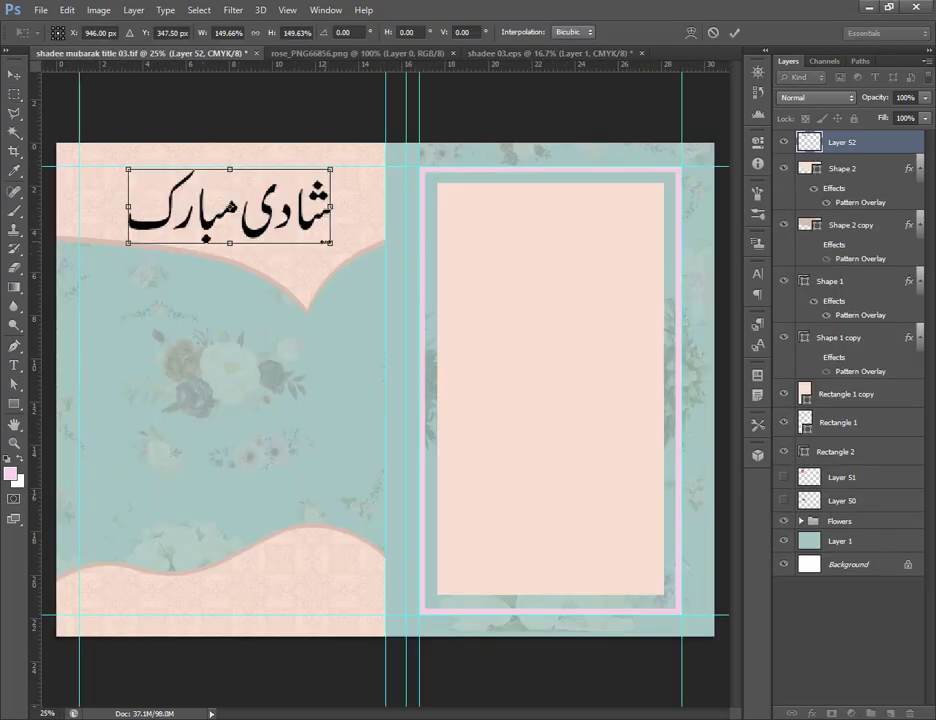
key(Return)
key(ctrl+plus)
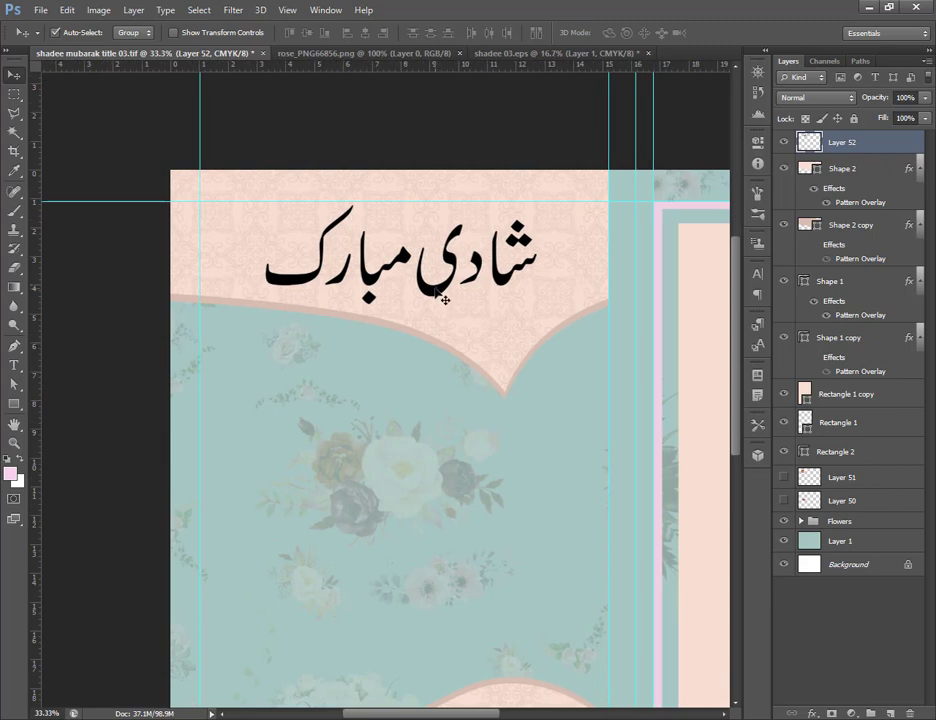
Select the letter د in شادی with the Polygonal Lasso and nudge it right to tighten the spacing.
click(14, 114)
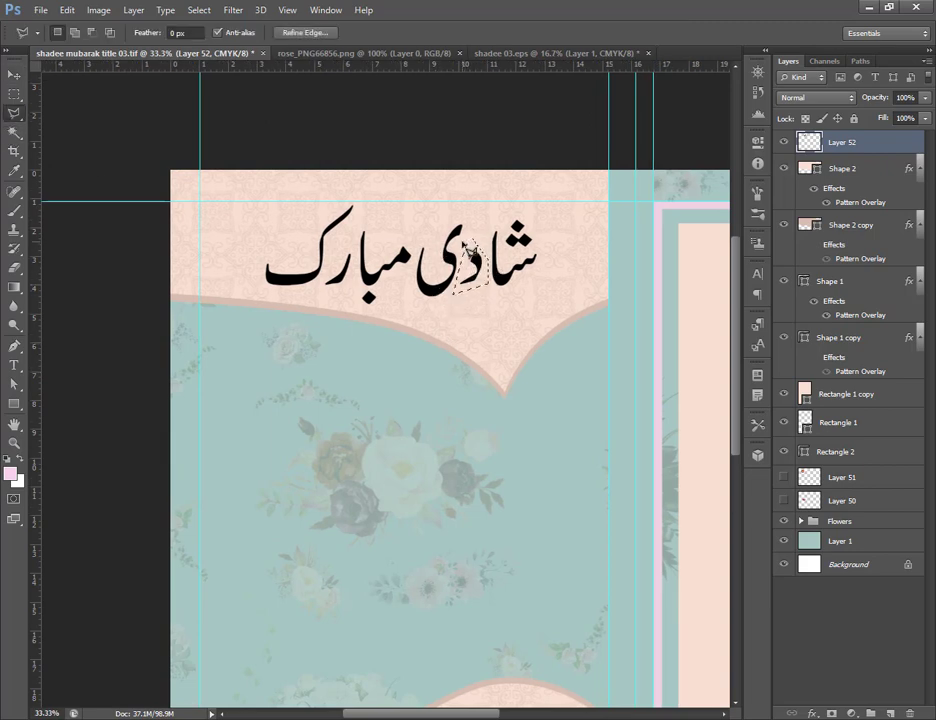
key(ctrl+Right)
key(ctrl+Right)
key(ctrl+Right)
key(ctrl+d)
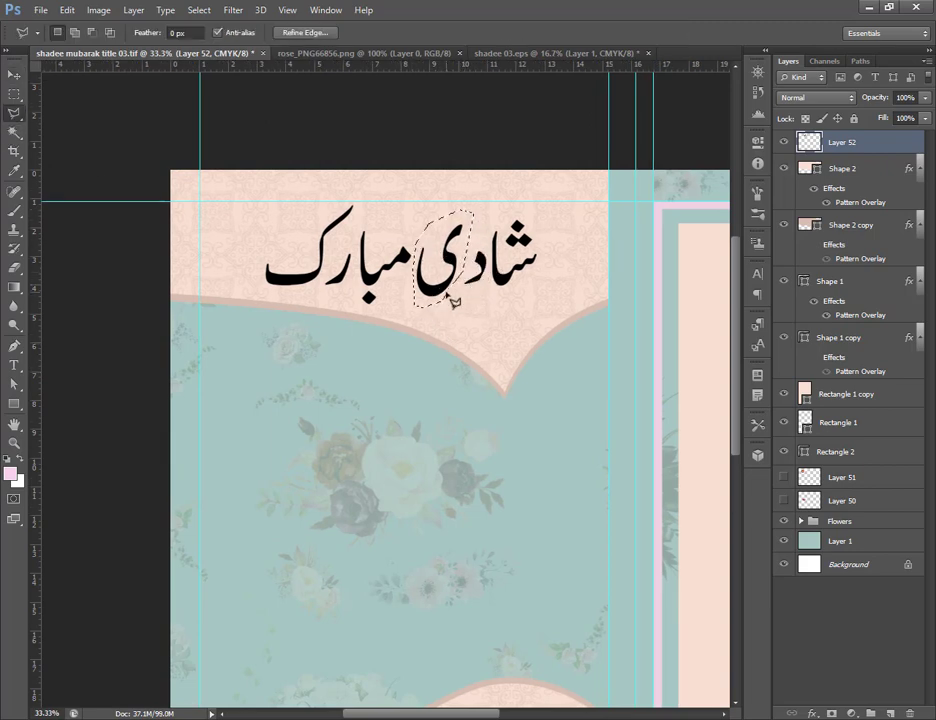
Nudge the letter ی and the whole word مبارک right to close the gaps in the title.
key(ctrl+shift+Right)
key(ctrl+shift+Right)
key(ctrl+d)
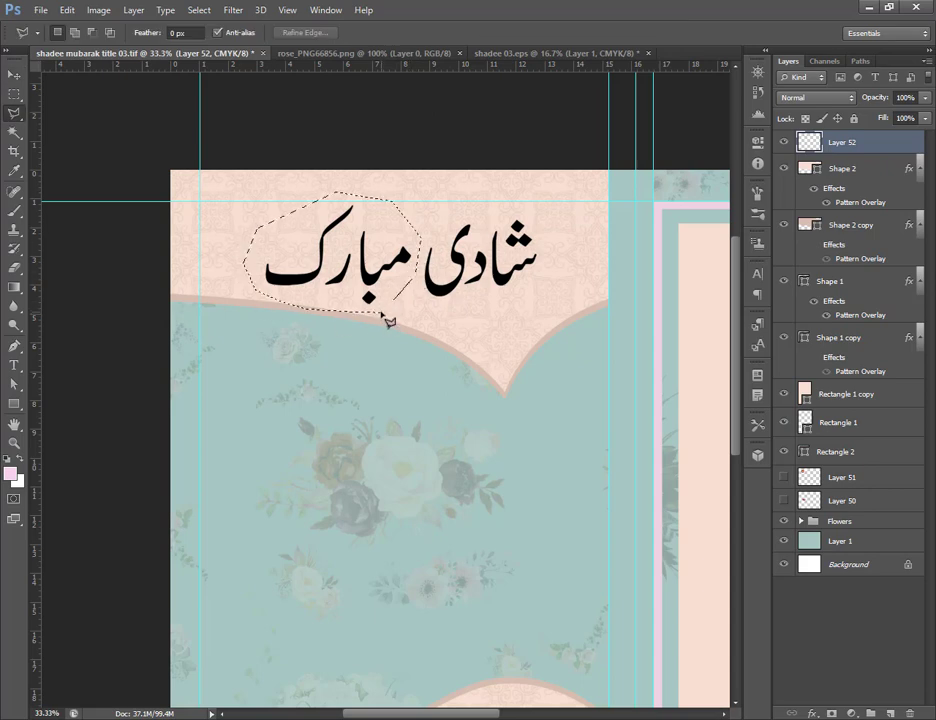
key(ctrl+shift+Right)
key(ctrl+shift+Right)
Select the letter ر in مبارک with the Polygonal Lasso and nudge it to adjust its spacing.
click(20, 115)
click(350, 293)
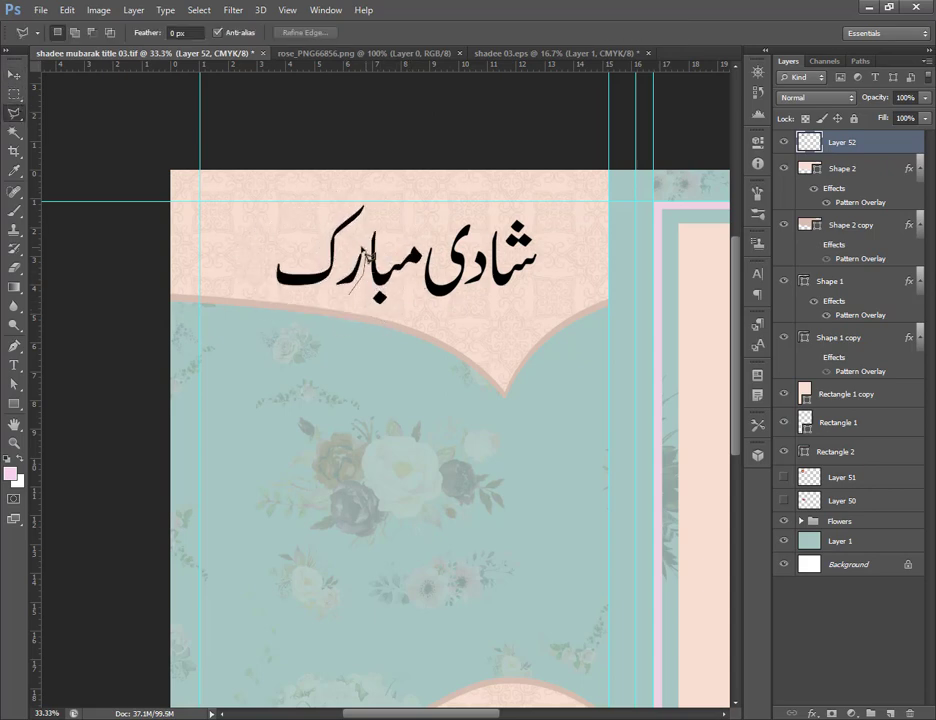
key(ctrl+Left)
key(ctrl+Left)
key(ctrl+d)
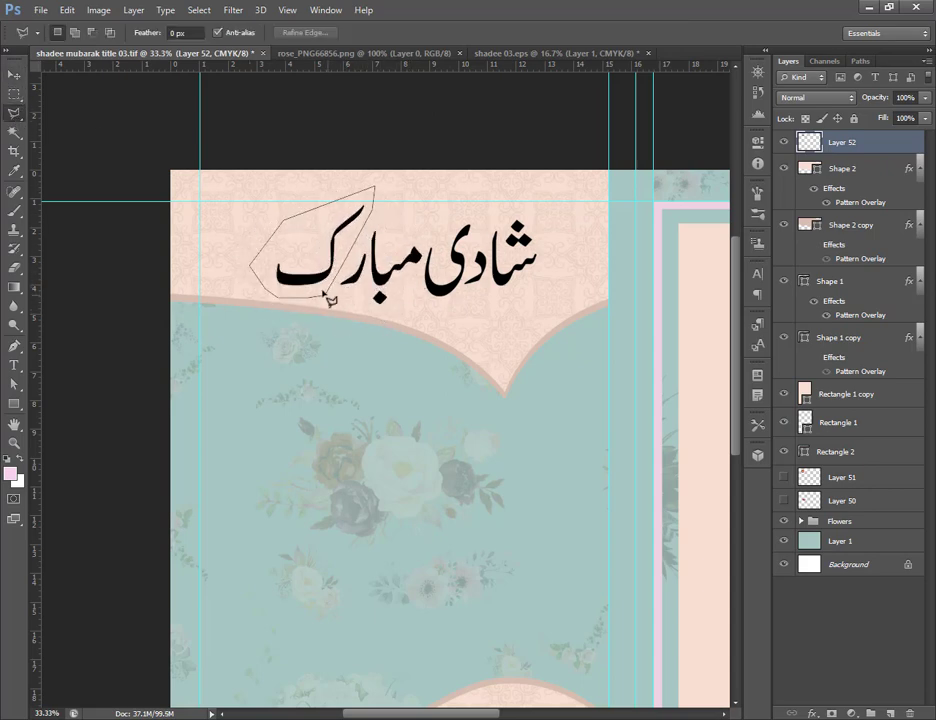
Select the letter ک in مبارک with the Polygonal Lasso, nudge it right, and shift the whole title further right.
click(323, 293)
key(ctrl+shift+Right)
key(ctrl+shift+Right)
drag(438, 289, 482, 290)
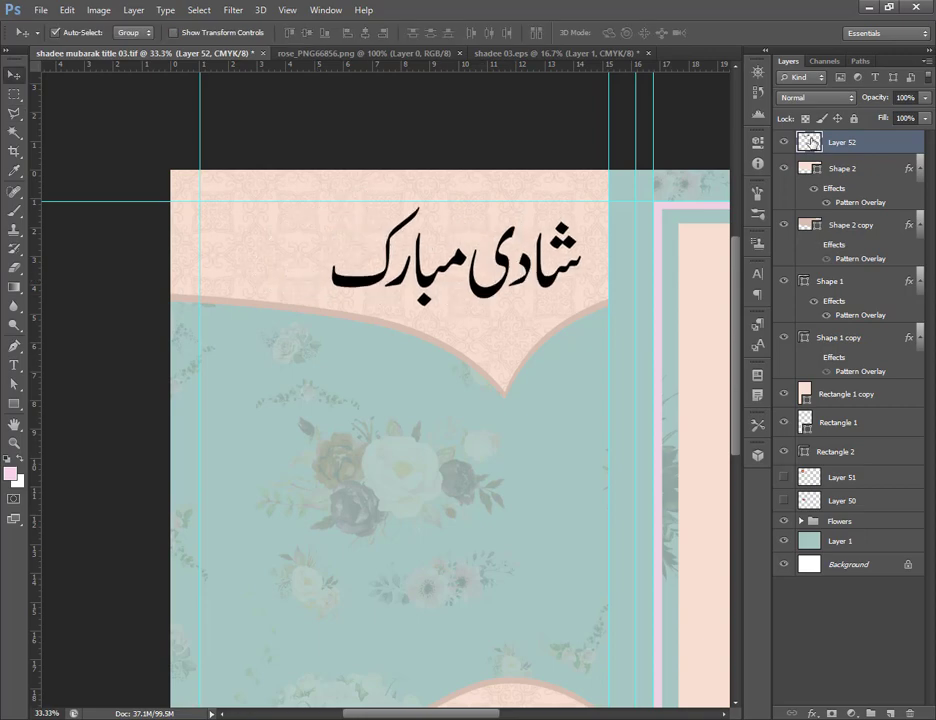
Add a Color Overlay in dark red #88280f to the شادی مبارک title layer.
double_click(809, 143)
click(508, 304)
click(505, 287)
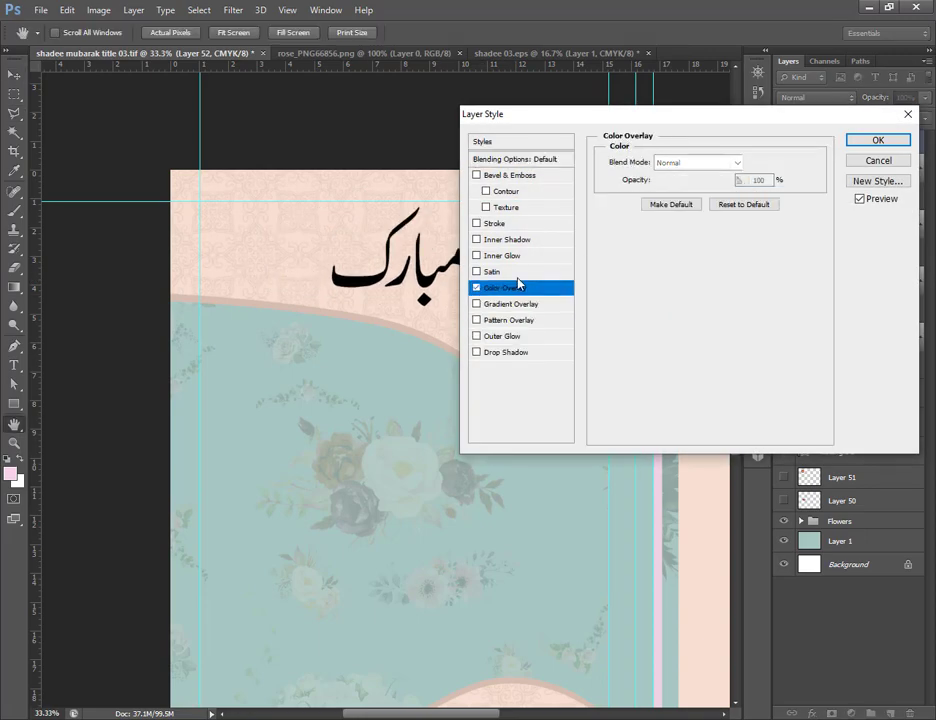
click(759, 162)
drag(680, 386, 679, 412)
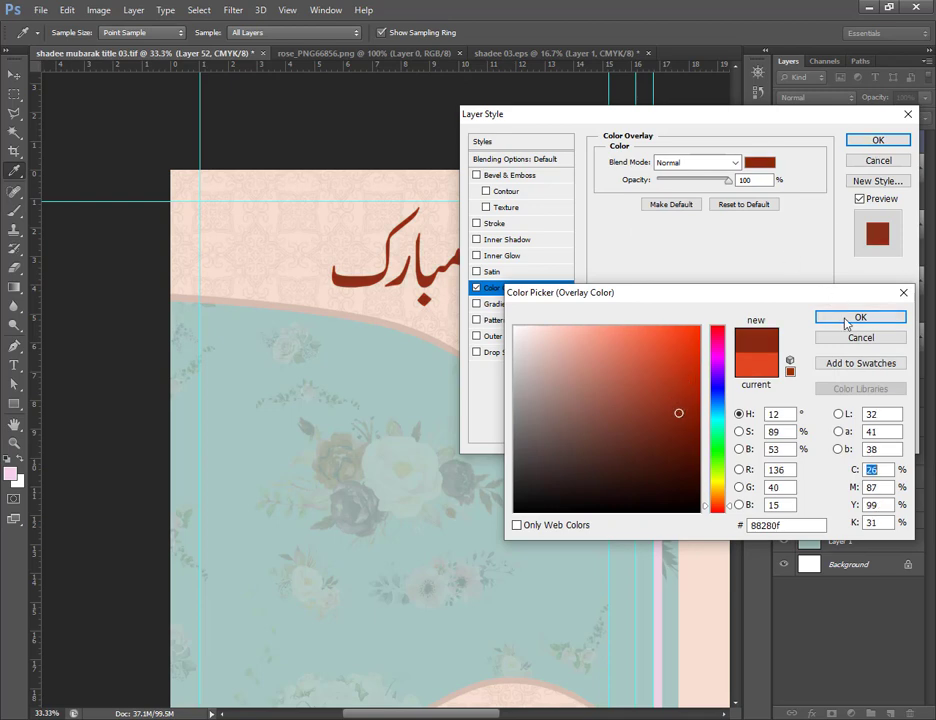
click(846, 319)
Add a white outside Stroke to the title and make it slightly thicker.
click(501, 223)
click(640, 262)
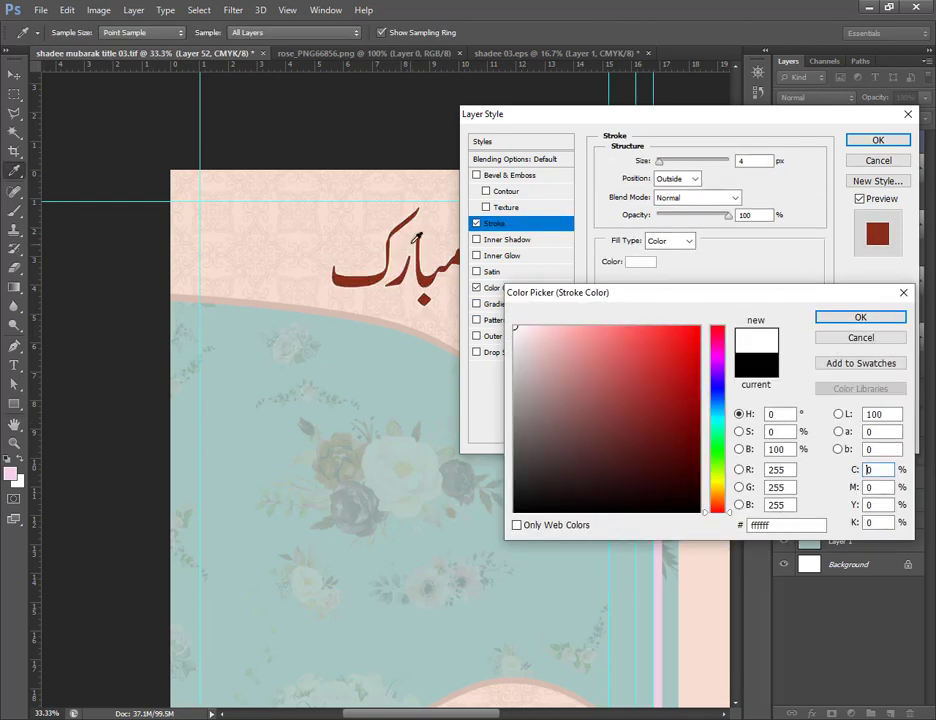
click(822, 323)
drag(663, 166, 668, 167)
Change the title's Color Overlay to dark teal #2e5751 and apply the layer style.
click(496, 288)
click(760, 162)
click(450, 400)
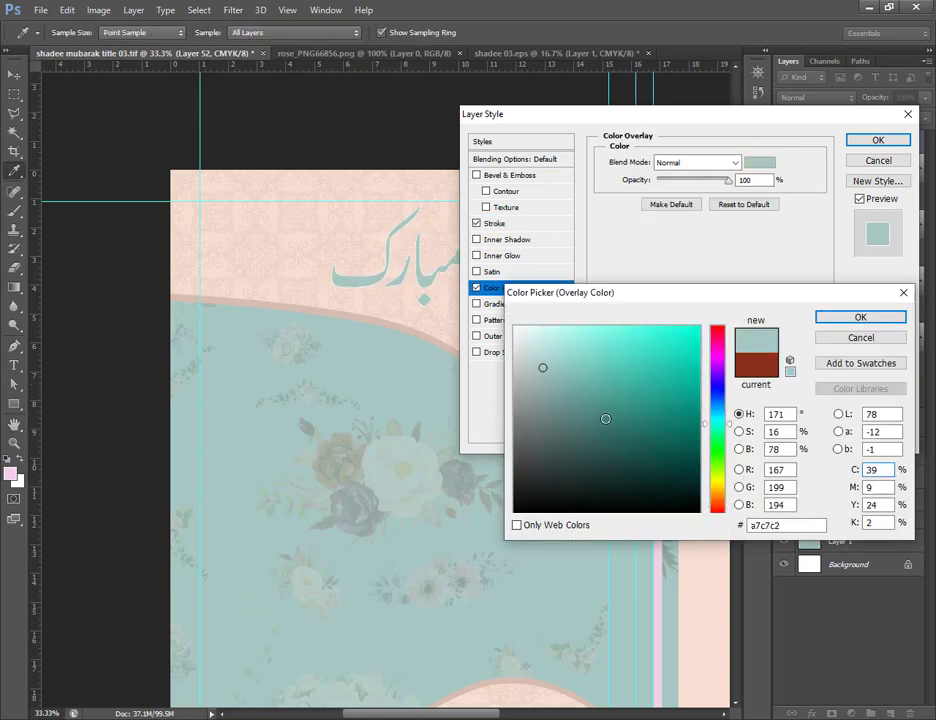
click(588, 431)
click(601, 449)
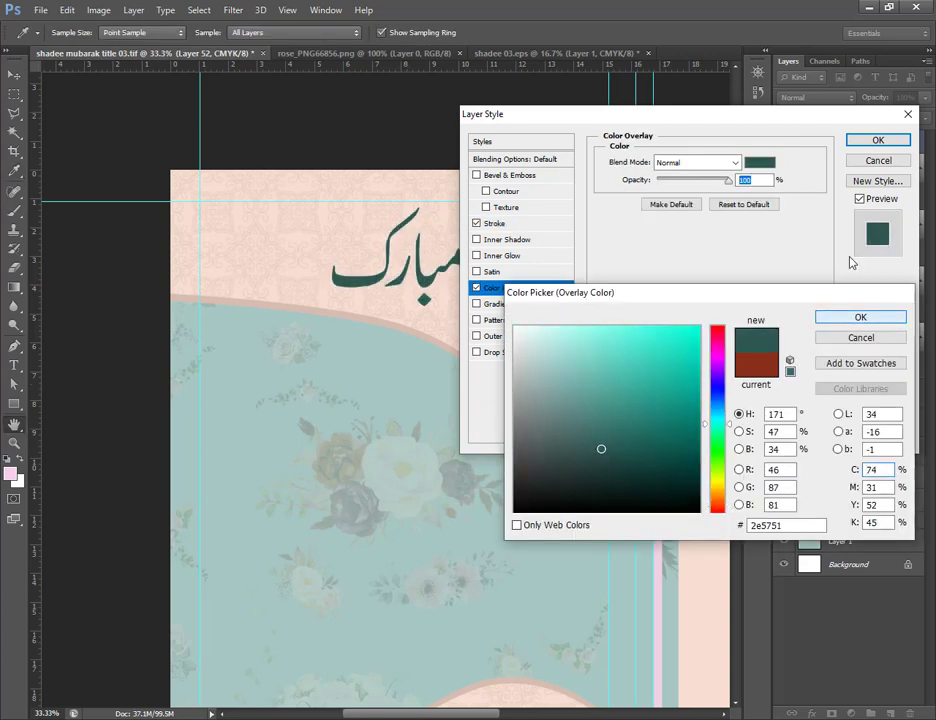
key(Return)
key(Return)
Add a white Drop Shadow to the author text with Lighten blending, 92% opacity, distance 3 px, spread 24% and size 29 px.
drag(473, 497, 474, 389)
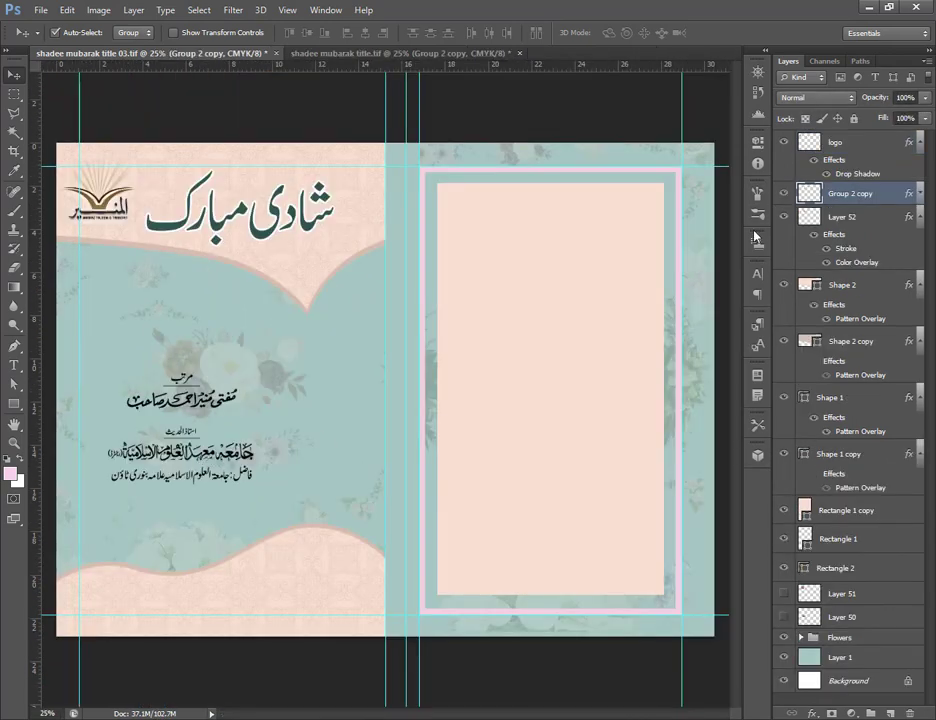
click(812, 712)
click(805, 703)
click(735, 162)
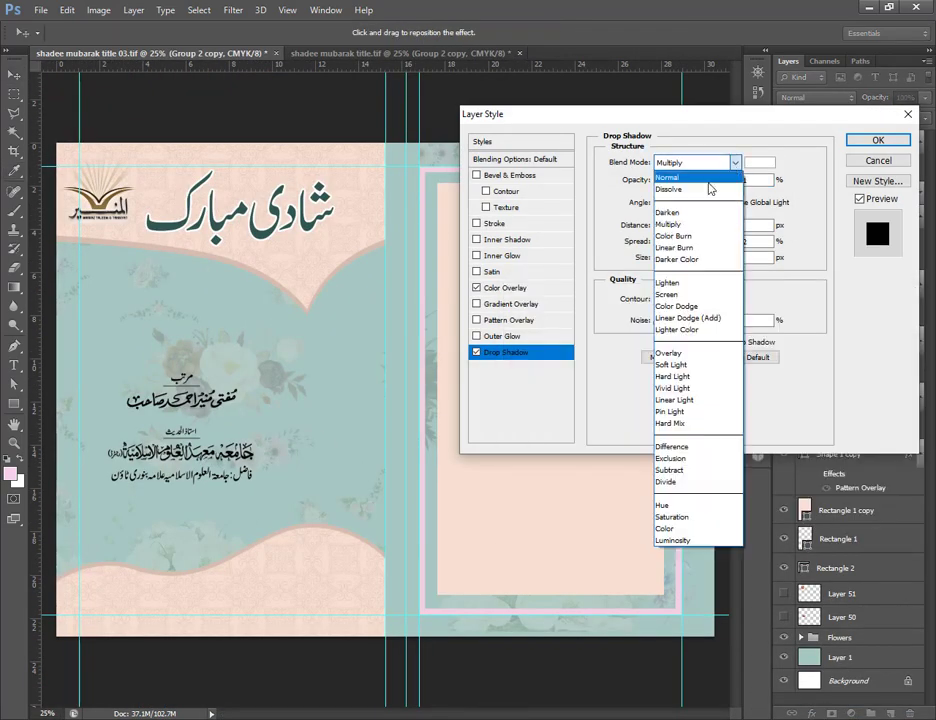
click(712, 281)
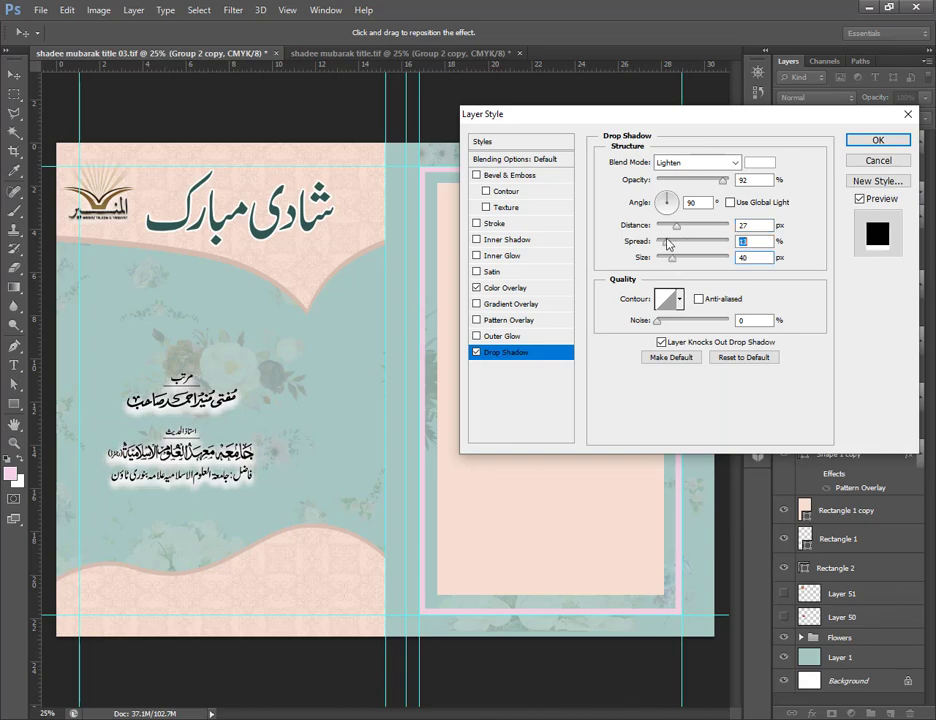
drag(680, 225, 696, 258)
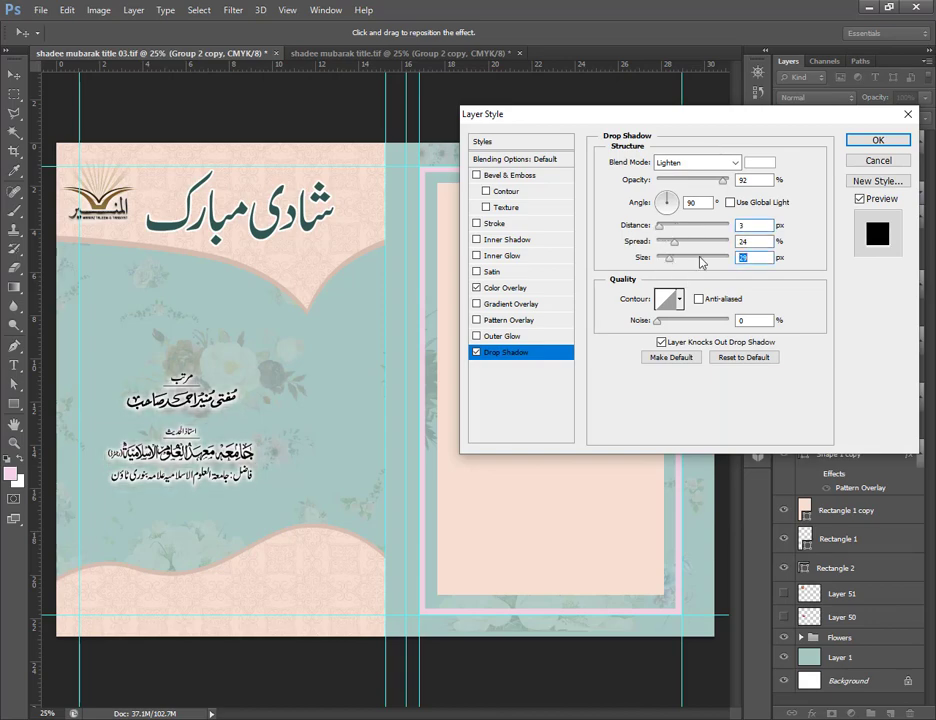
key(Return)
Move the logo onto the lower patterned shape and bring the all books titles group from shadee mubarak title.tif onto the framed panel.
drag(100, 200, 315, 565)
click(535, 278)
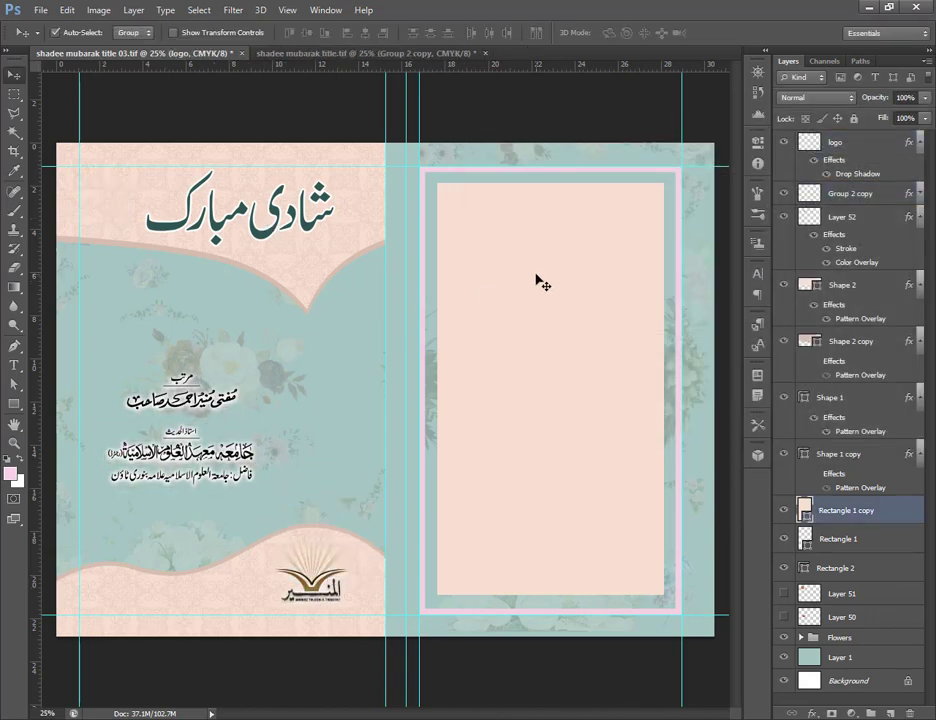
click(405, 52)
mouse_move(561, 248)
mouse_down()
mouse_move(325, 89)
mouse_move(573, 243)
mouse_up()
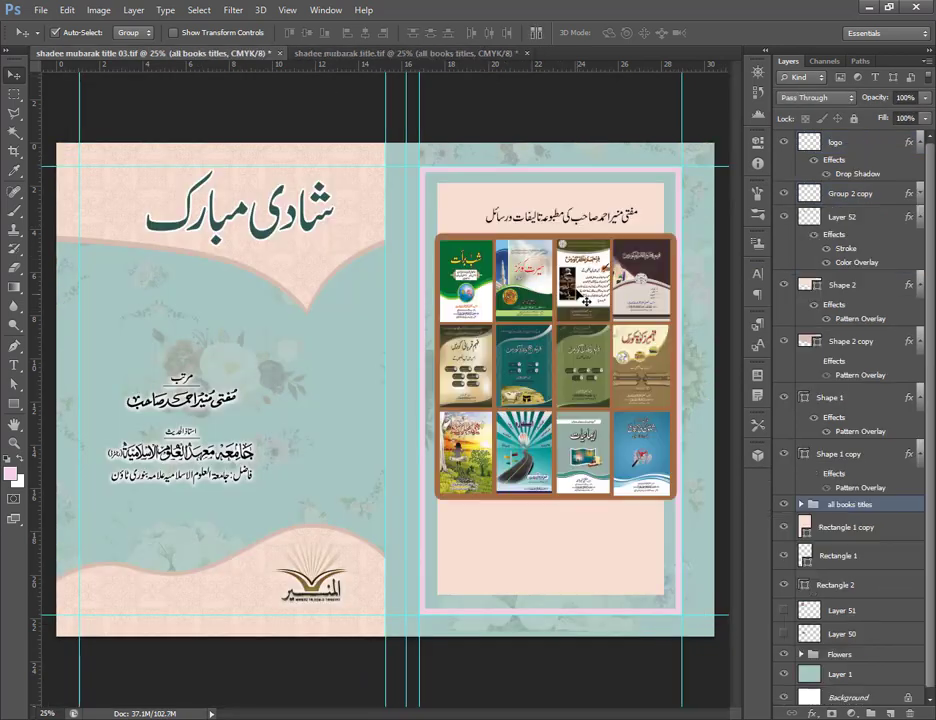
Scale down the book titles group and position it within the framed panel's width.
key(ctrl+t)
drag(440, 208, 463, 236)
drag(551, 290, 535, 291)
key(Return)
Thin the stroke of the brown rectangle behind the book covers and move the whole group up in the panel.
click(658, 311)
click(801, 504)
scroll(809, 522, down, 5)
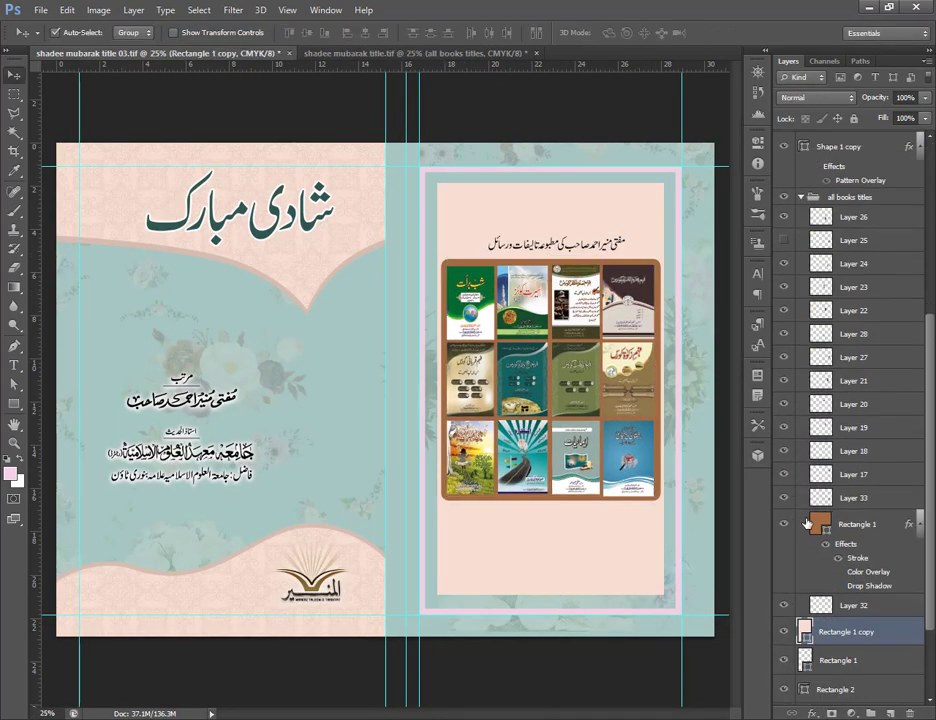
double_click(858, 558)
key(Return)
drag(562, 246, 562, 218)
click(799, 198)
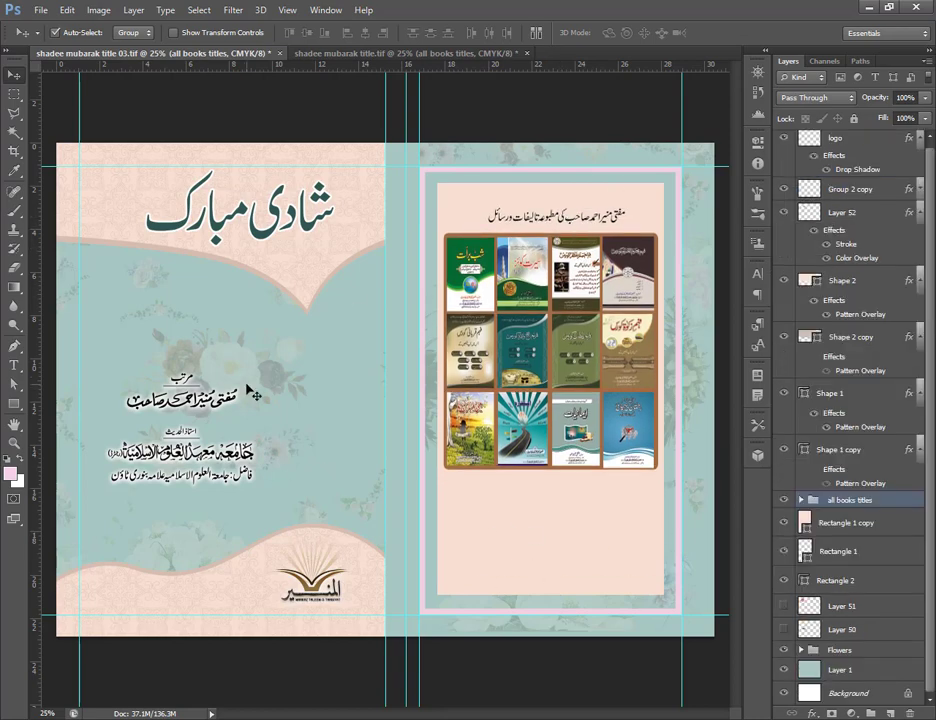
Bring in the foundation name line from shadee mubarak title.tif, put its layer on top, and scale and place it beside the logo.
click(395, 54)
drag(214, 598, 702, 597)
drag(838, 504, 857, 131)
key(ctrl+t)
drag(152, 604, 178, 602)
key(Return)
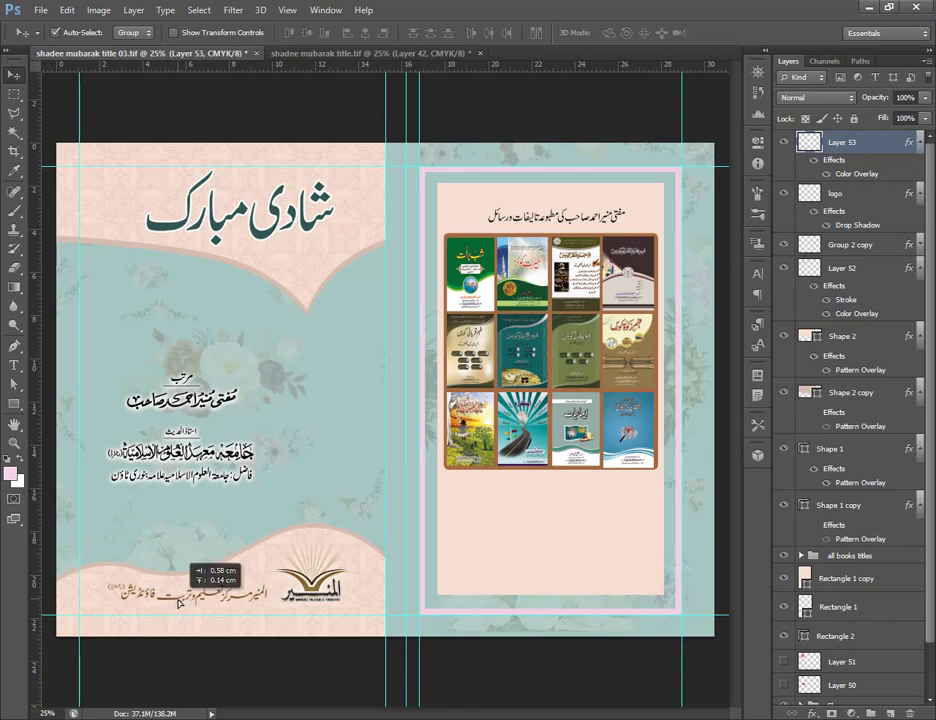
click(370, 54)
drag(540, 560, 618, 501)
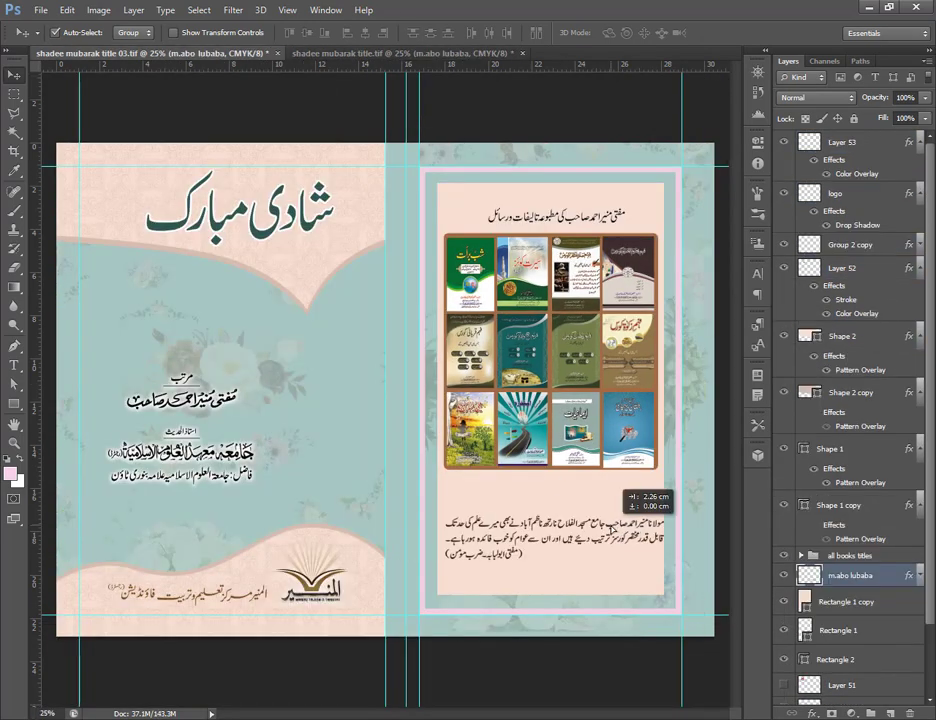
key(ctrl+t)
drag(437, 558, 457, 553)
key(Return)
click(920, 576)
double_click(857, 607)
click(756, 163)
click(517, 510)
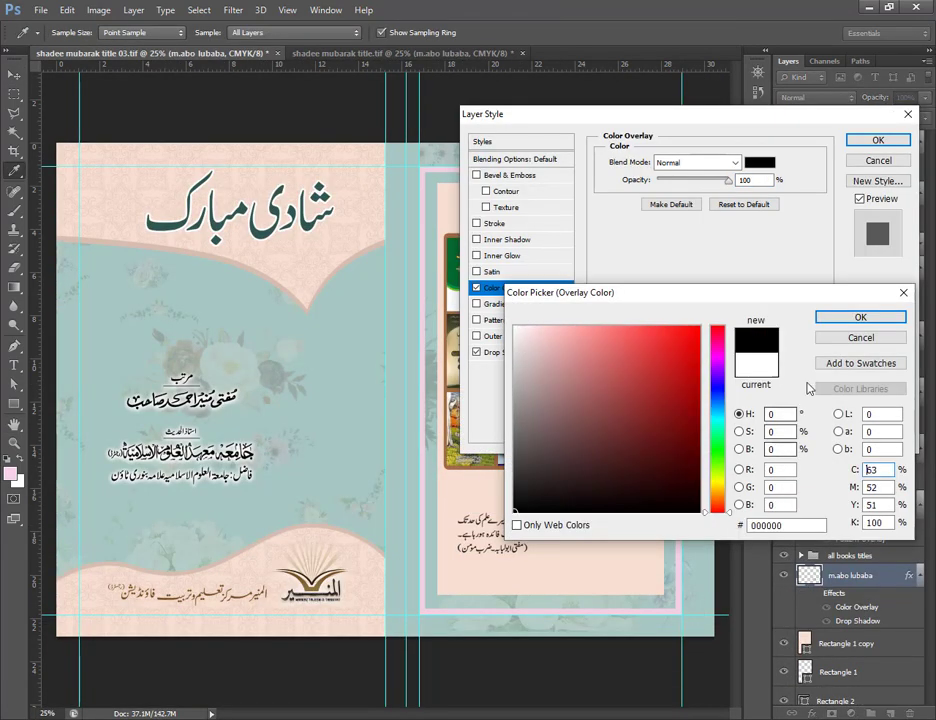
click(861, 318)
click(877, 141)
click(826, 594)
click(826, 621)
Move the paragraph slightly up and left to centre it beneath the book covers, and save the document.
click(593, 503)
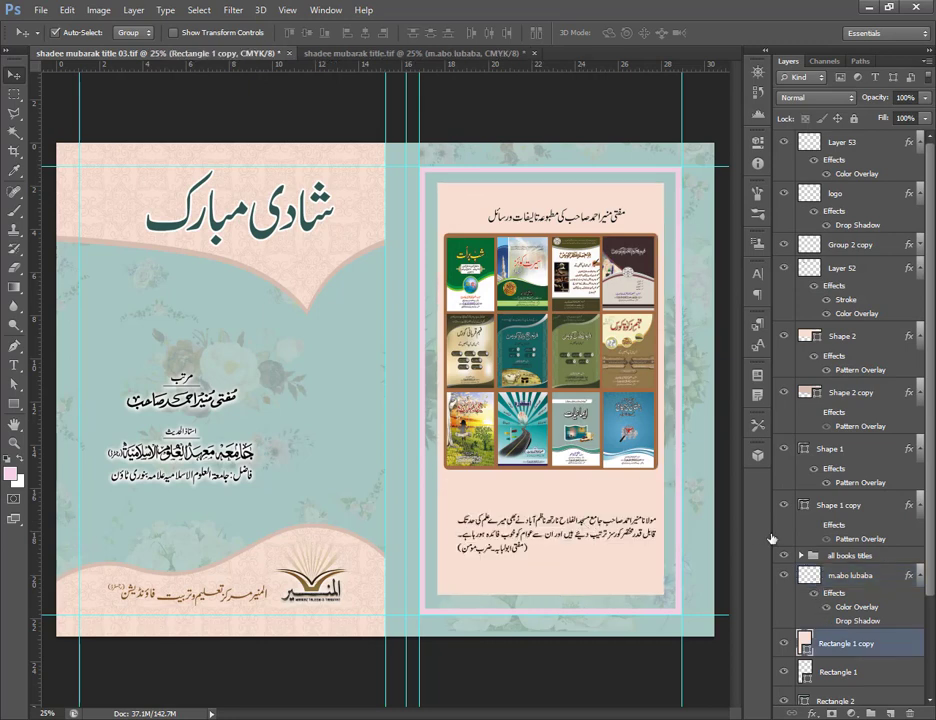
click(601, 532)
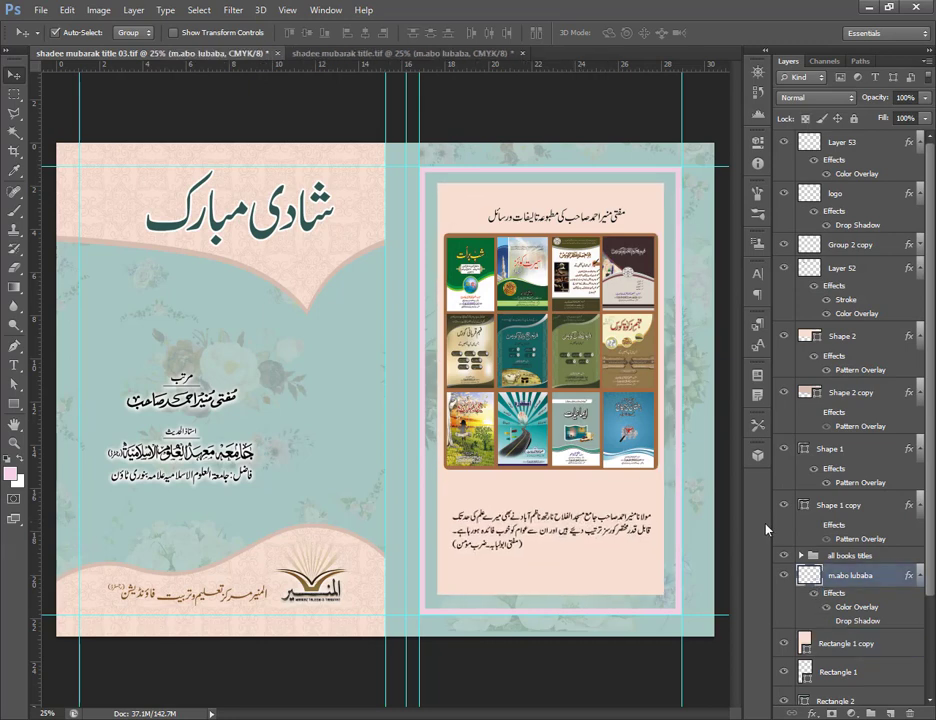
key(ctrl+s)
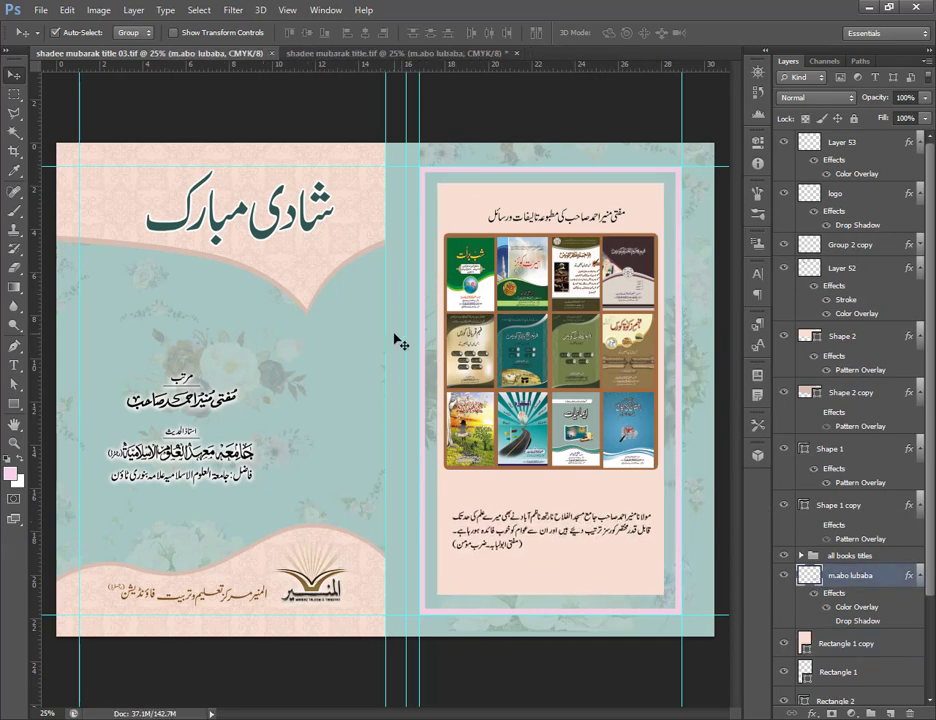
Copy the مرتب heading and the author's name to a new layer and move the copy towards the spine.
click(398, 342)
key(l)
key(ctrl+j)
key(v)
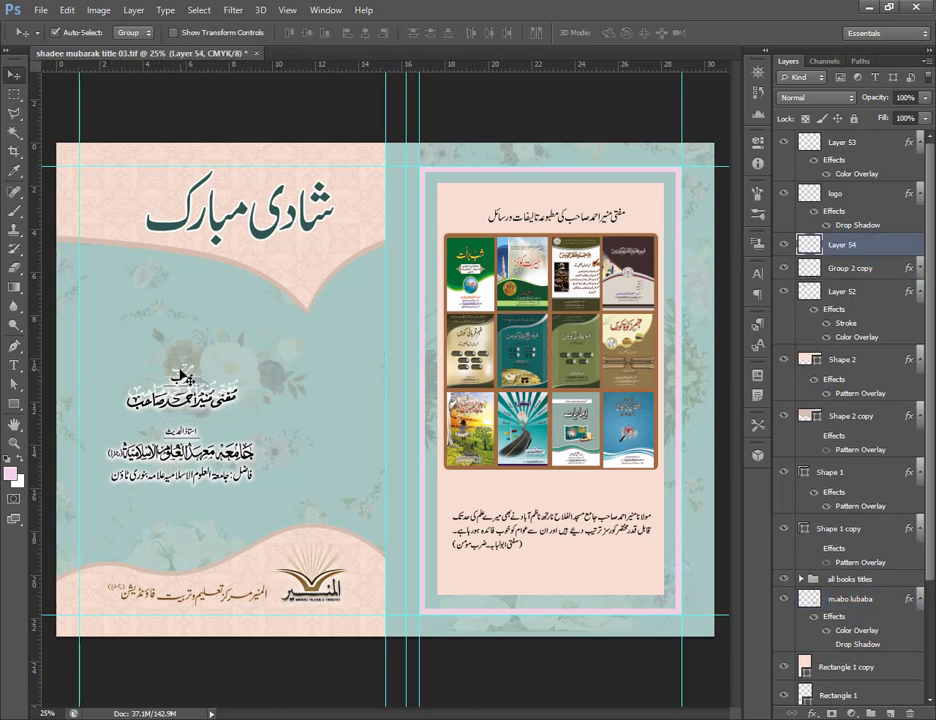
mouse_move(230, 359)
mouse_down()
mouse_move(408, 418)
mouse_move(405, 431)
mouse_up()
Rotate the copied author text a quarter turn counterclockwise and place it on the lower part of the spine.
key(ctrl+t)
text(90)
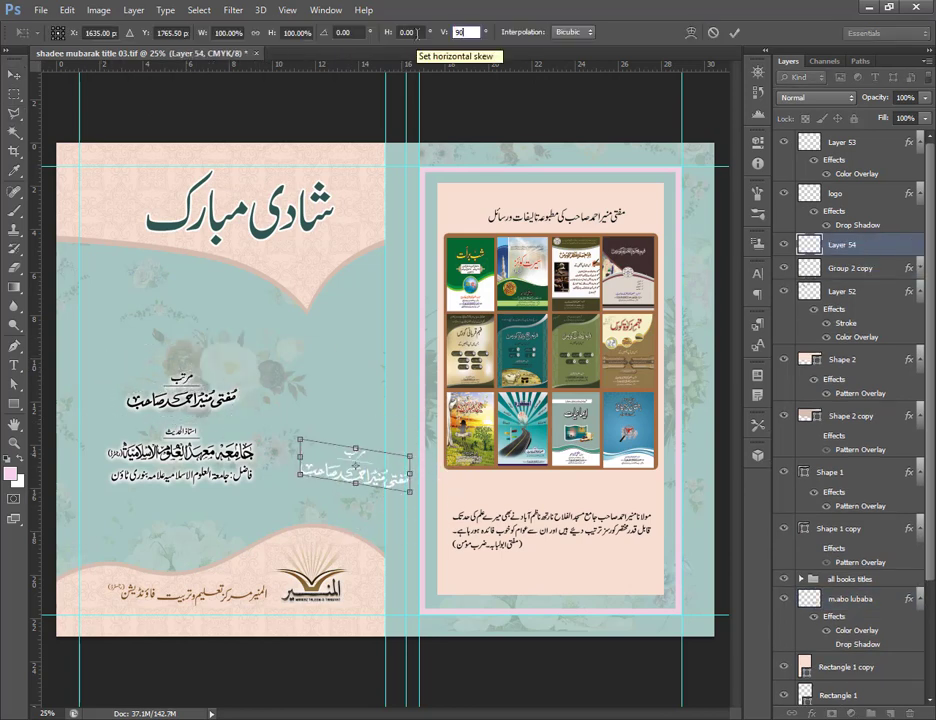
key(ctrl+z)
drag(446, 482, 372, 385)
key(Return)
drag(342, 483, 395, 510)
Select the vertical word مرتب with the Polygonal Lasso and move it directly above the author's name on the spine.
key(l)
scroll(396, 510, up, 1)
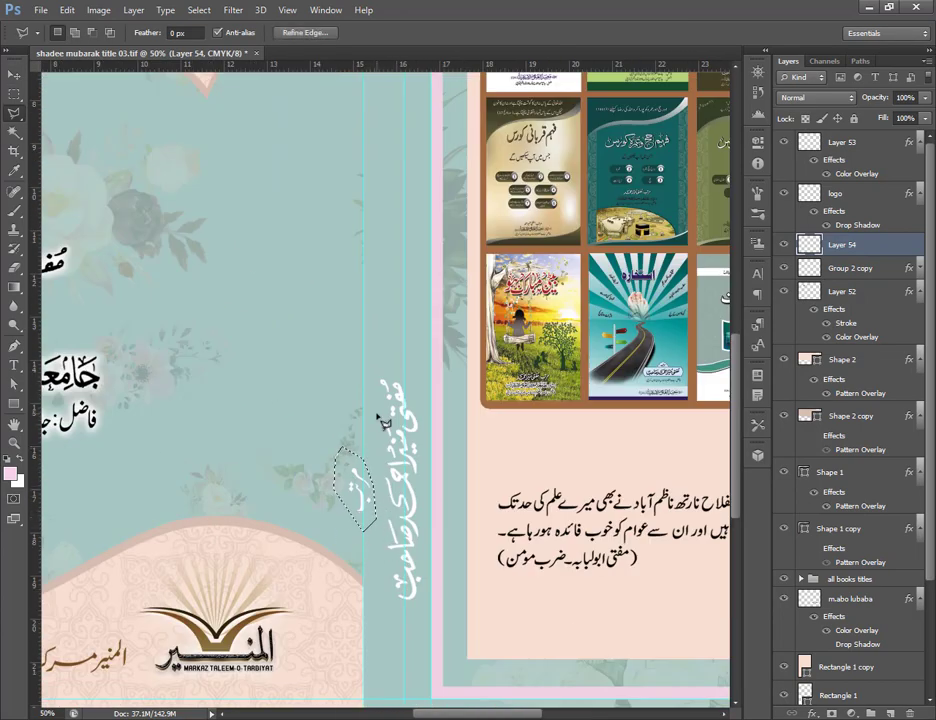
key(v)
mouse_move(356, 478)
mouse_down()
mouse_move(408, 351)
mouse_move(395, 328)
mouse_up()
key(ctrl+d)
Duplicate the شادی مبارک title, scale it to about 25%, and rotate it vertically for the upper part of the spine.
mouse_move(279, 336)
mouse_down()
mouse_move(416, 554)
mouse_move(359, 632)
mouse_up()
click(200, 235)
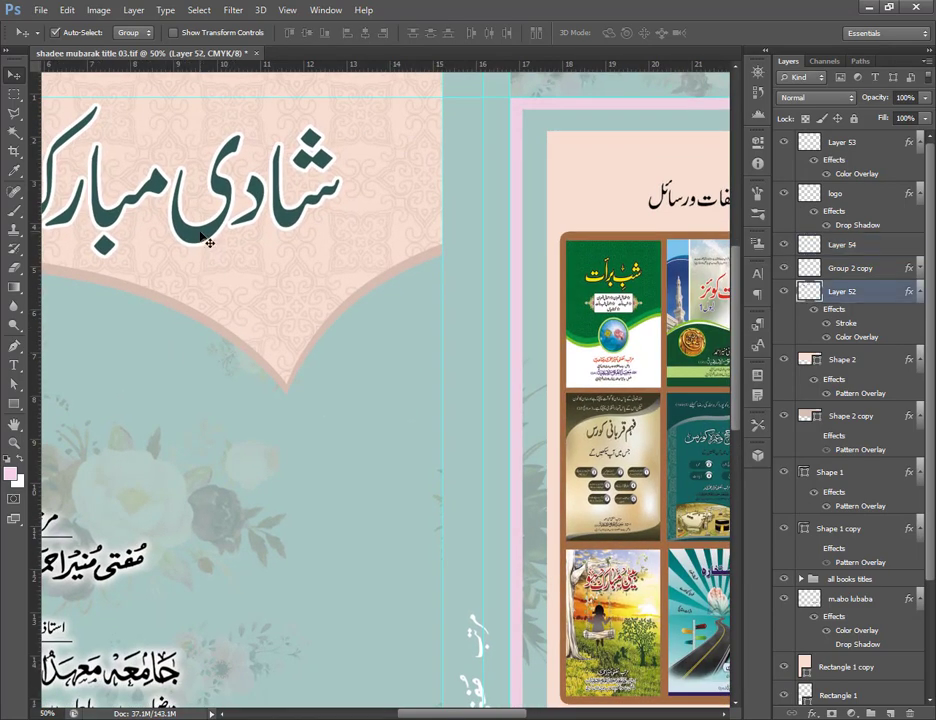
drag(201, 234, 416, 391)
key(ctrl+t)
drag(179, 418, 459, 304)
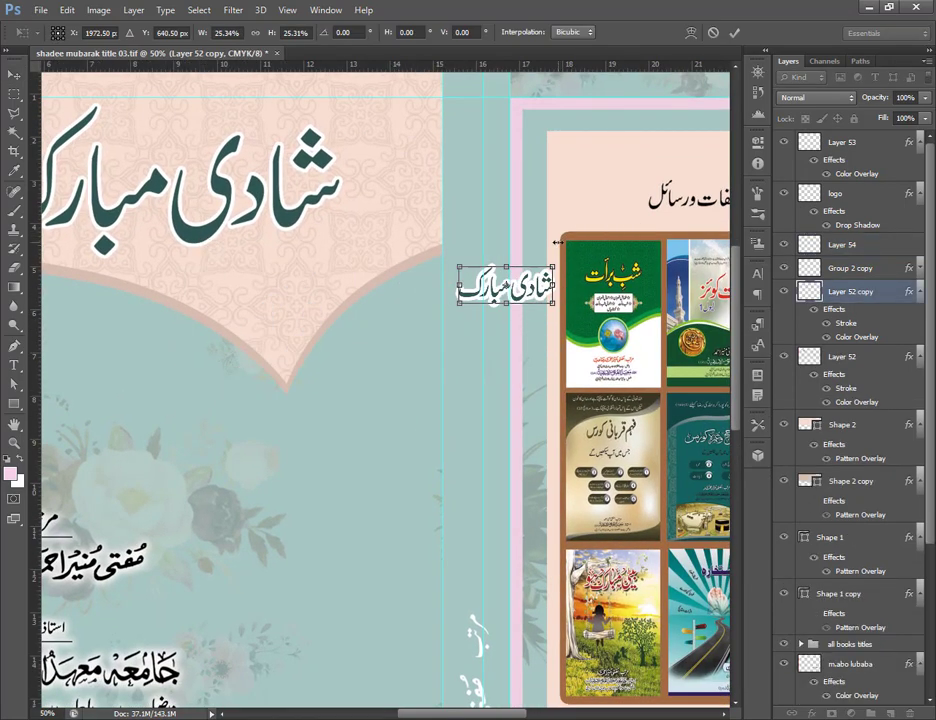
drag(557, 242, 543, 217)
key(Return)
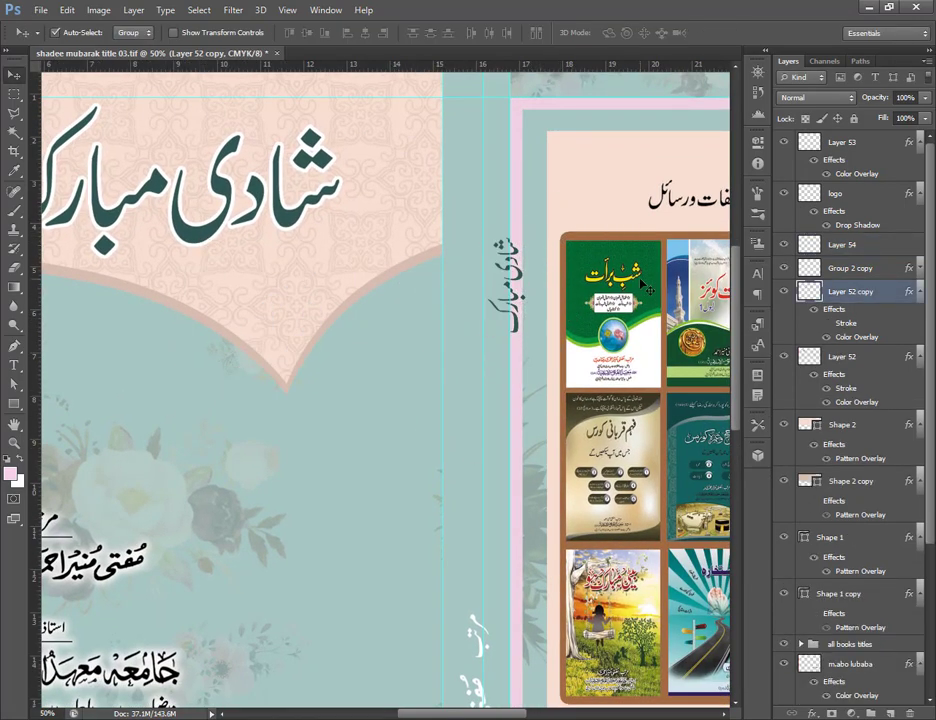
Set the spine title's Color Overlay to black.
double_click(846, 335)
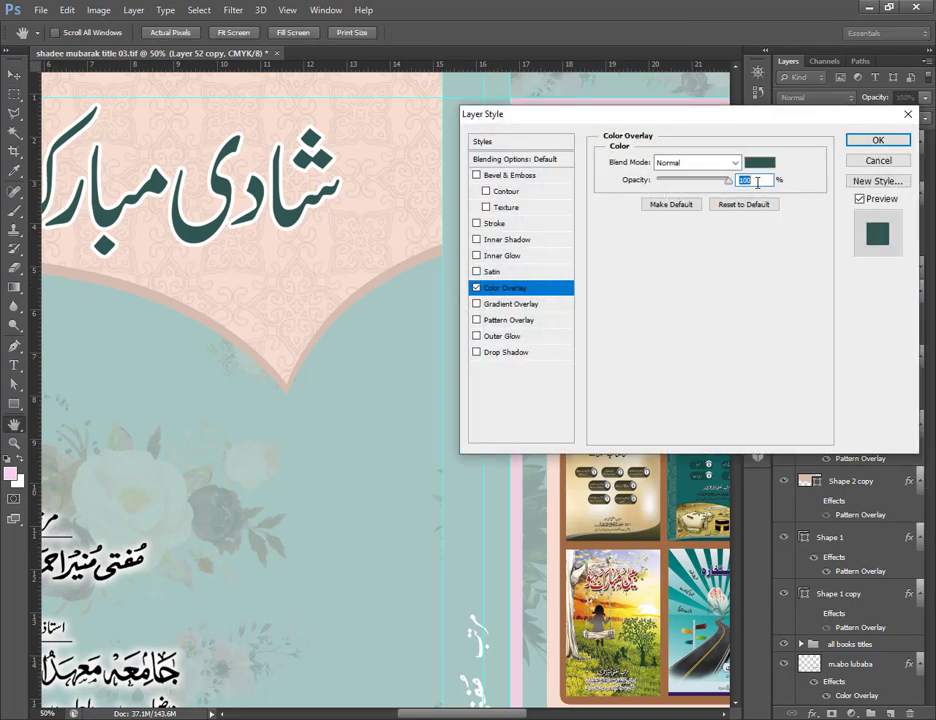
click(757, 163)
click(518, 510)
click(847, 321)
click(877, 140)
Add a black Color Overlay to the vertical author text on the spine.
drag(547, 437, 501, 74)
click(438, 380)
double_click(808, 245)
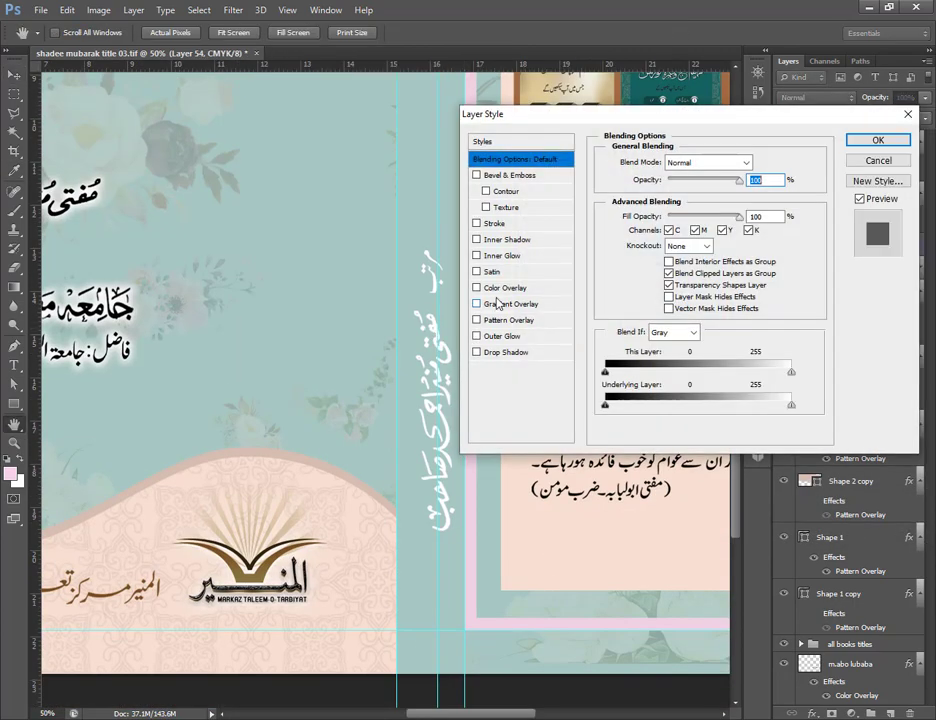
click(505, 288)
click(758, 162)
click(517, 508)
click(860, 318)
click(877, 140)
Scale the logo on the lower patterned shape down slightly.
key(ctrl+minus)
key(ctrl+minus)
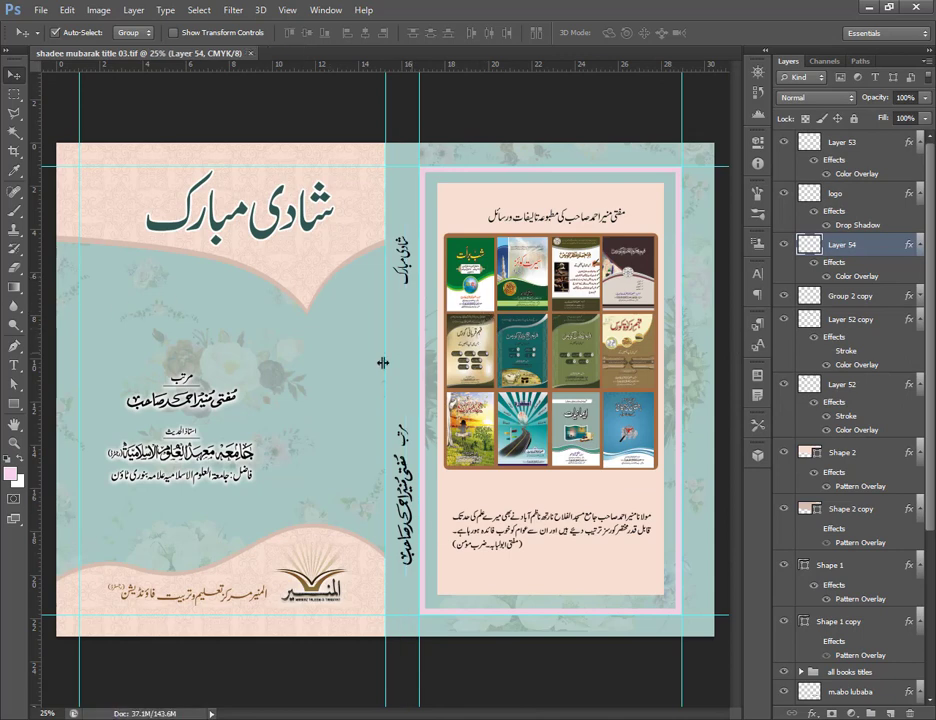
key(alt+bracketright)
key(ctrl+t)
key(Escape)
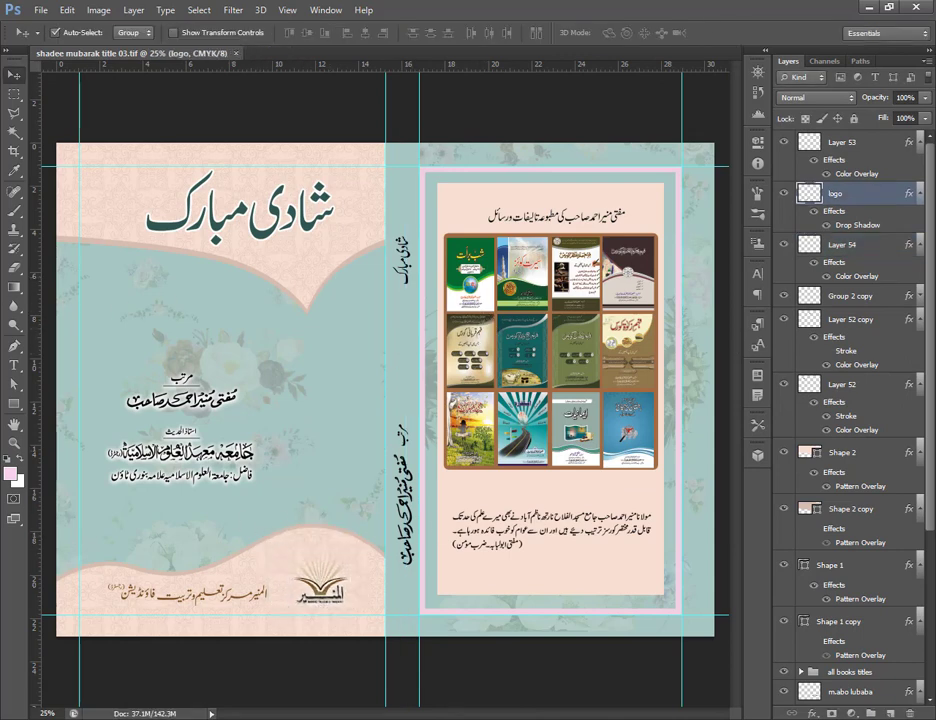